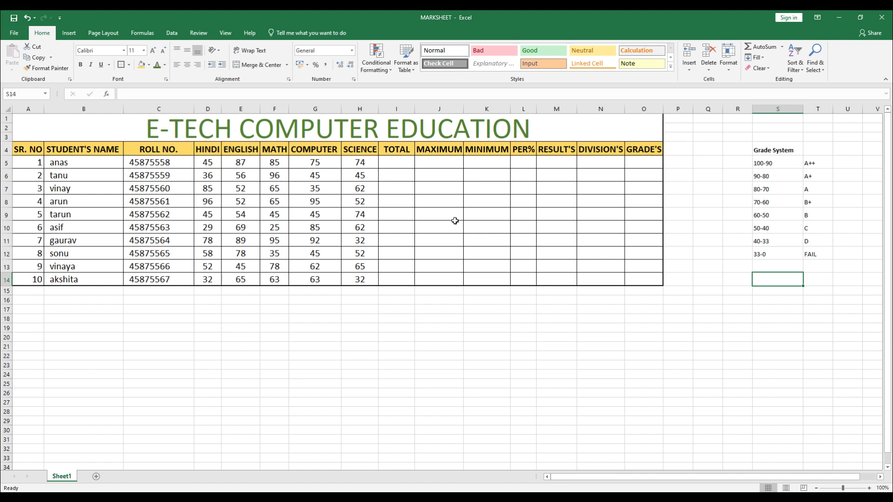
- Review the marksheet's student rows, column headings, serial numbers and the grade system table beside it
left_click_drag(35, 162, 609, 166)
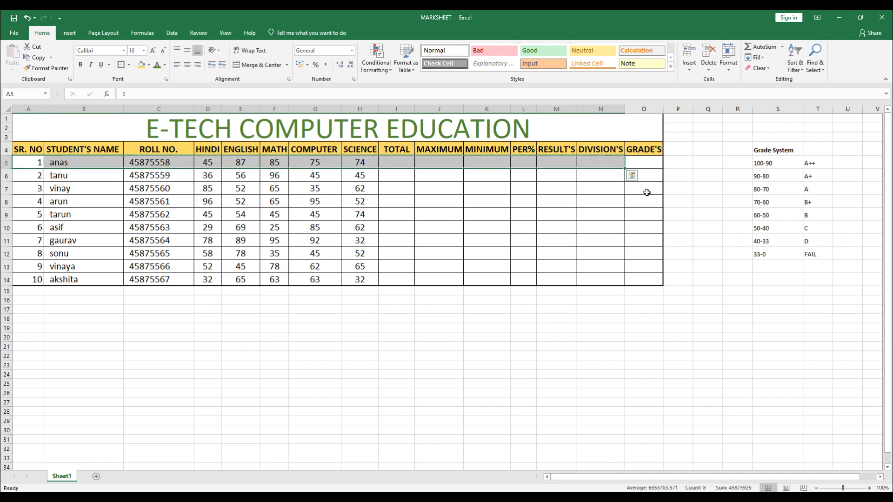
left_click_drag(647, 192, 647, 205)
left_click_drag(19, 161, 360, 151)
left_click_drag(558, 163, 598, 228)
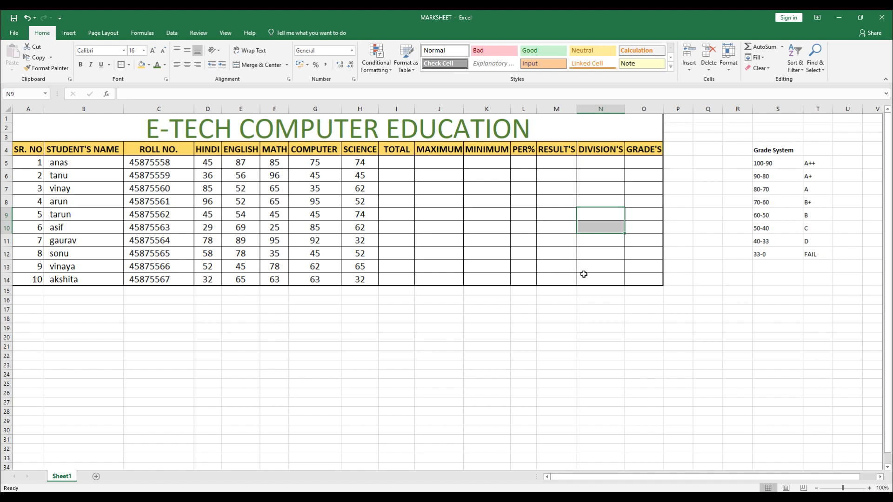
left_click_drag(635, 279, 522, 120)
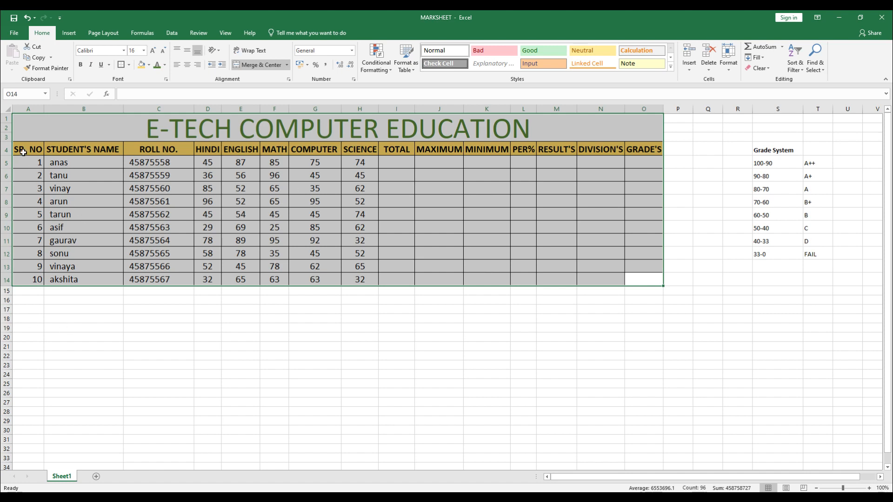
left_click_drag(79, 149, 158, 149)
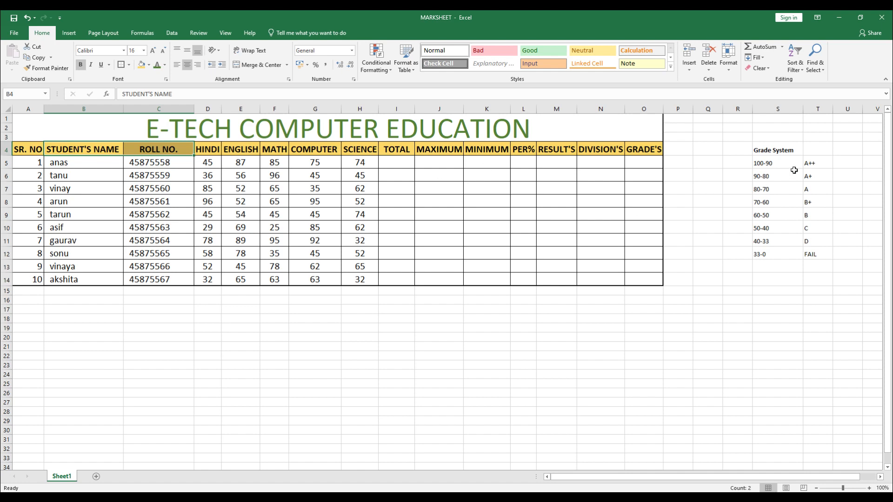
left_click_drag(799, 147, 840, 217)
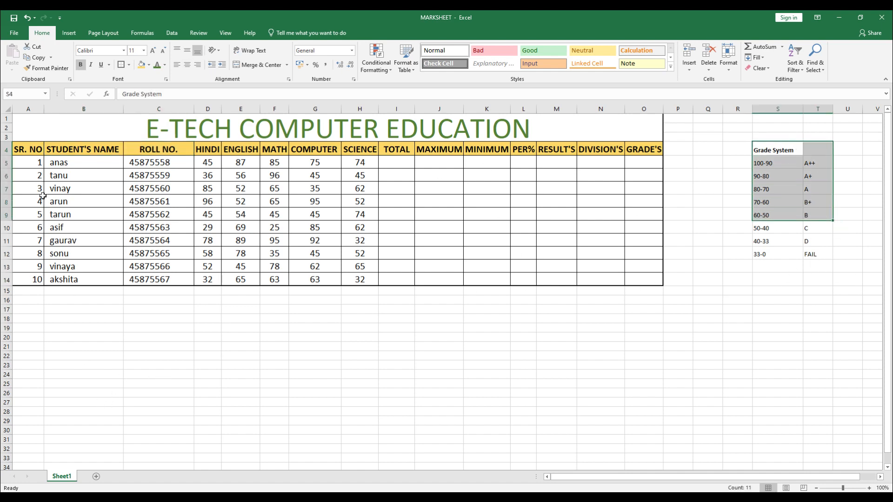
left_click_drag(30, 162, 33, 255)
left_click(134, 337)
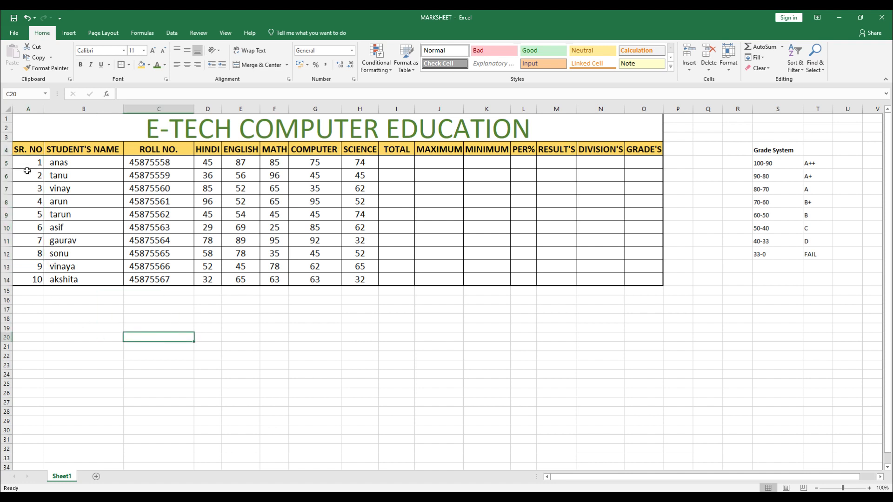
left_click_drag(35, 162, 70, 279)
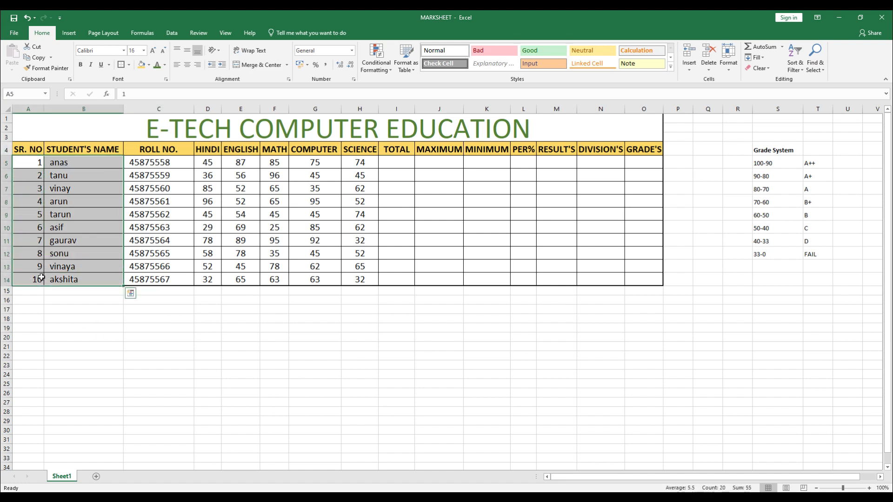
left_click(130, 316)
left_click_drag(29, 164, 35, 267)
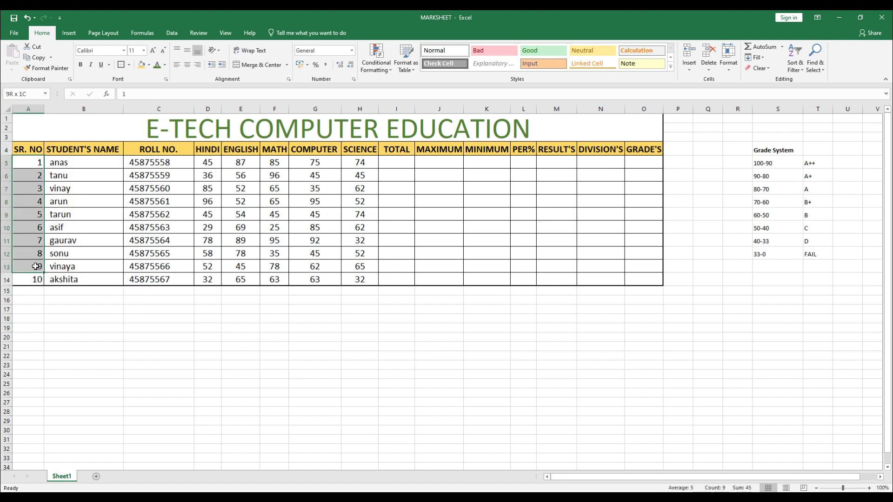
left_click(166, 348)
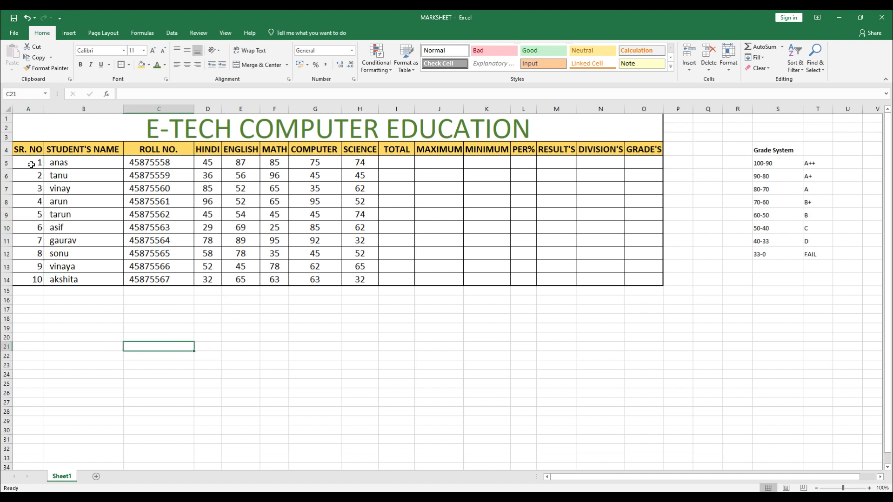
- Clear the serial numbers in A5:A14 and enter 1 in A5 and 2 in A6
left_click_drag(31, 167, 35, 279)
key("Delete")
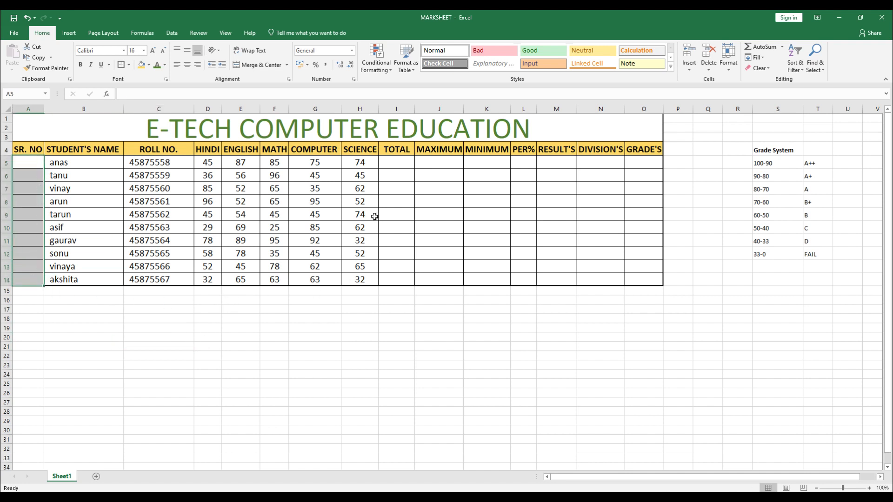
left_click(30, 161)
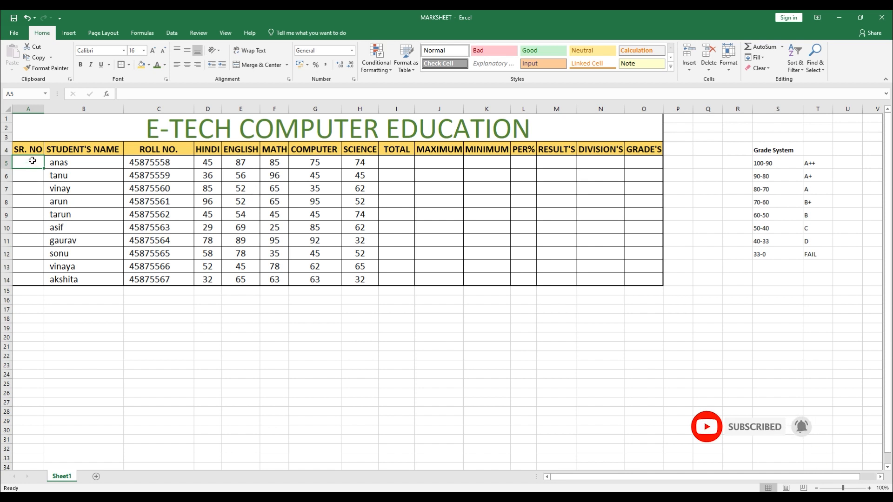
type("1")
key("Return")
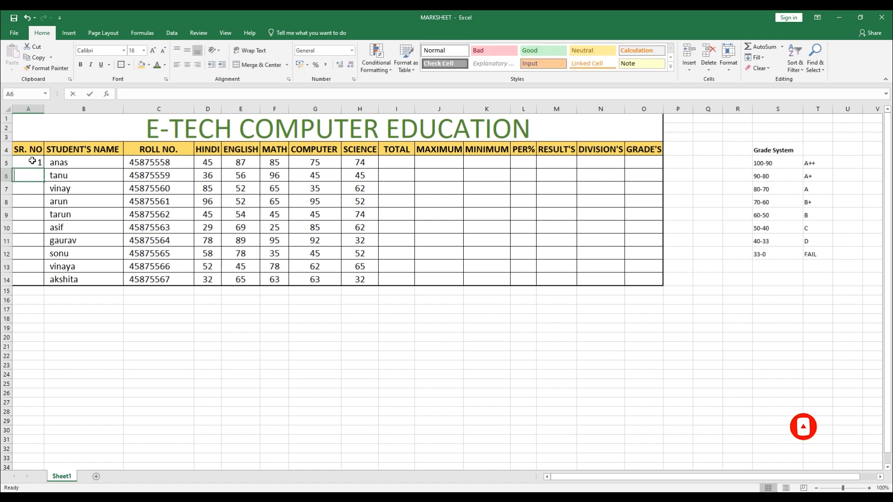
type("2")
key("Return")
- Autofill the serial numbers down to A14, refilling them from 1 with the Fill Series option
left_click_drag(34, 162, 37, 176)
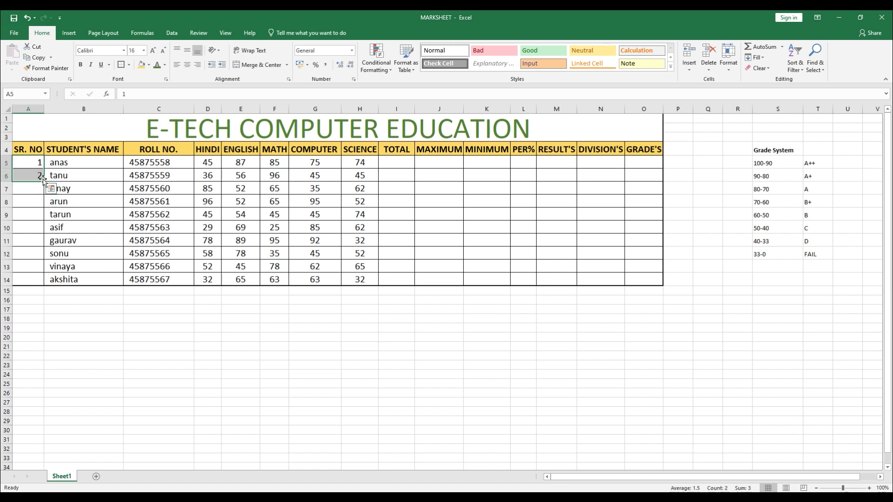
double_click(44, 181)
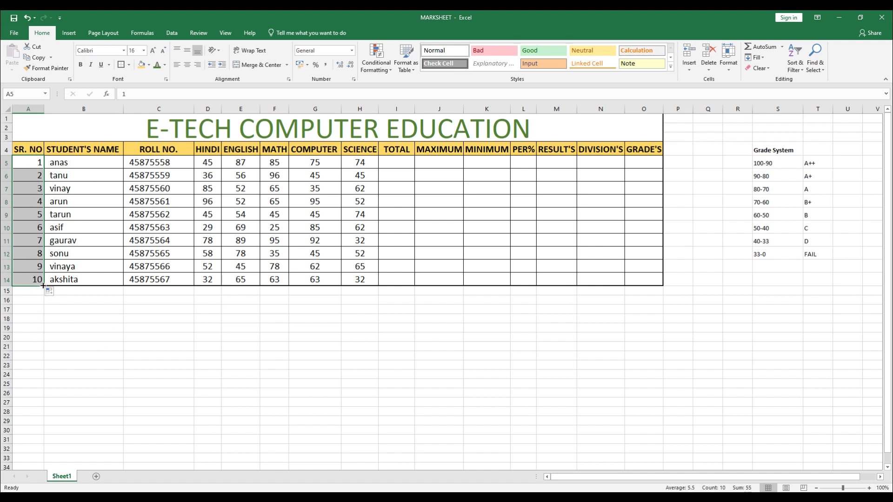
mouse_move(42, 286)
left_mouse_down()
mouse_move(41, 164)
mouse_move(43, 285)
left_mouse_up()
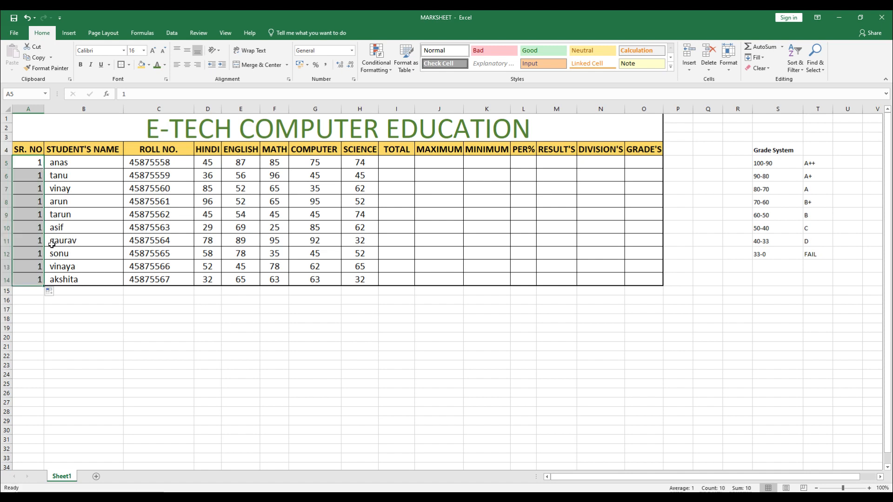
left_click(56, 292)
left_click(68, 315)
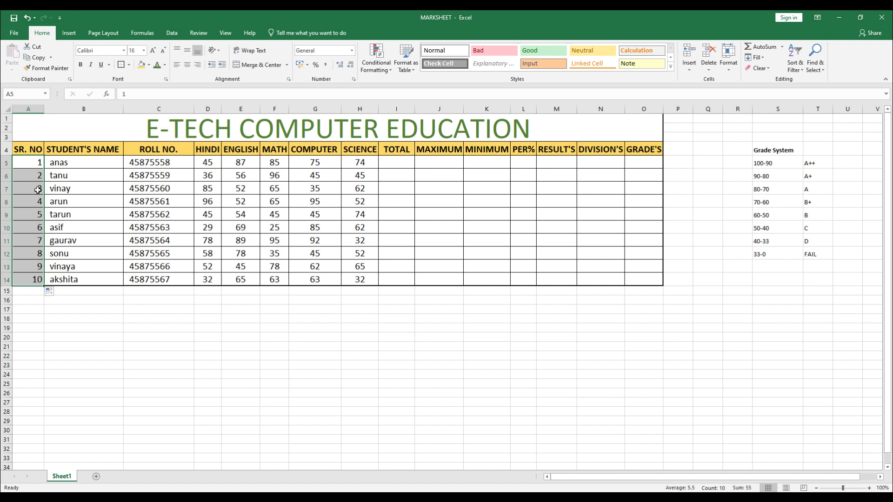
- Clear A6:A14 and refill the serial numbers from A5 as a linear series in columns with stop value 10
left_click_drag(36, 177, 43, 278)
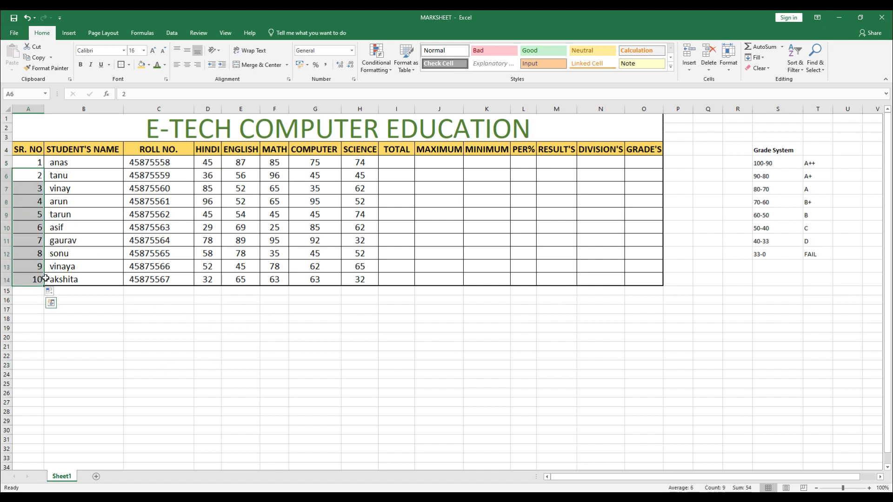
key("Delete")
left_click(26, 162)
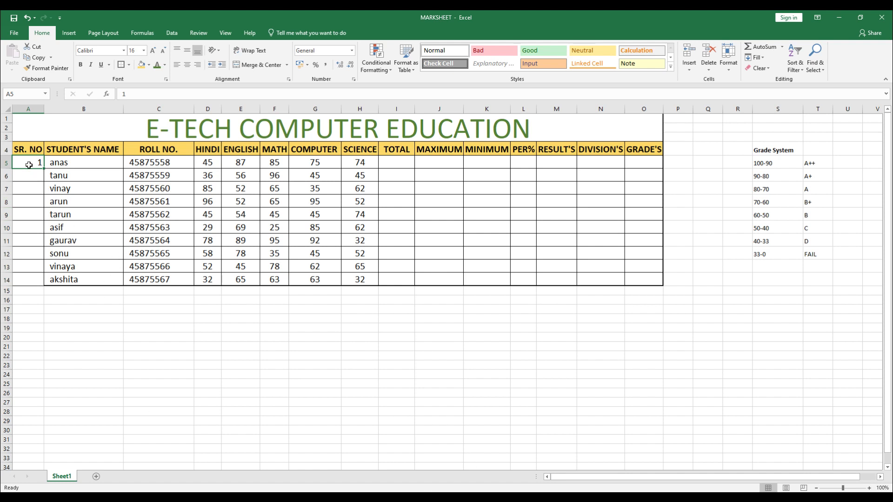
left_click(756, 57)
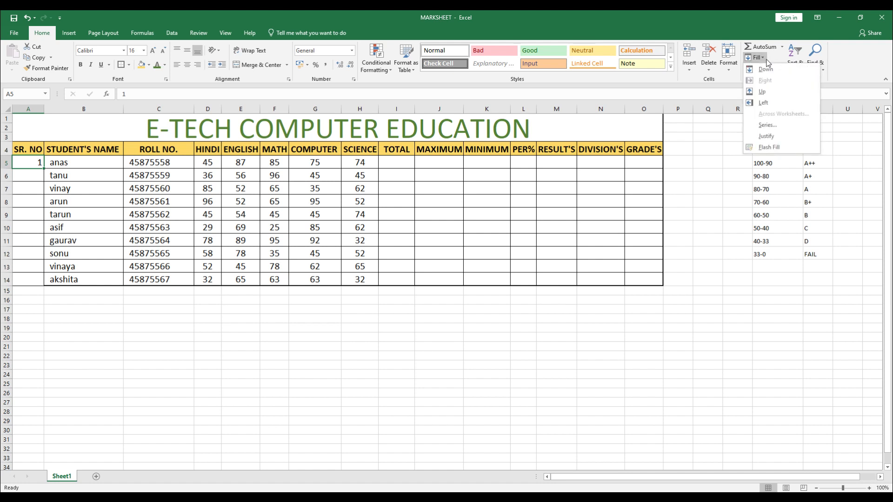
left_click(782, 130)
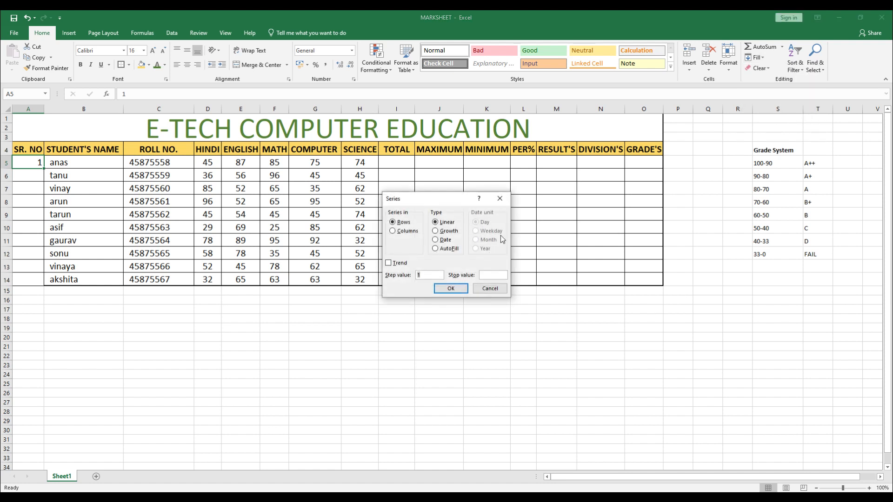
left_click(401, 231)
left_click(500, 276)
type("10")
key("Return")
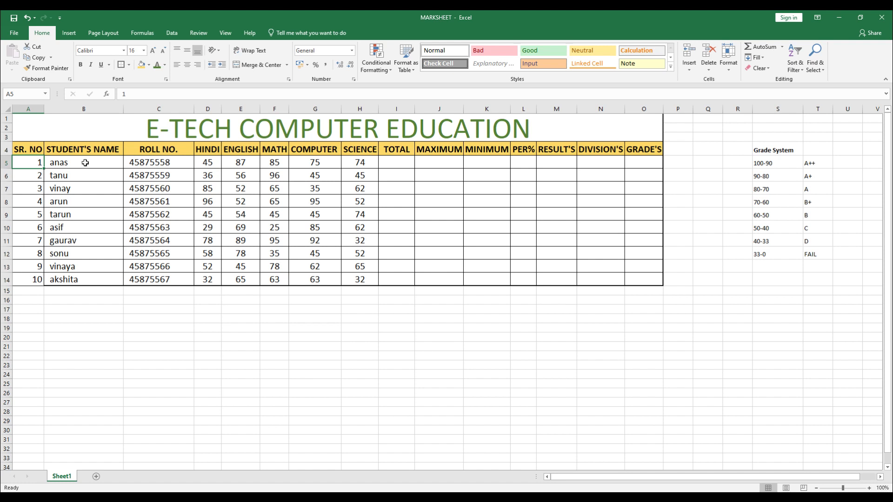
left_click_drag(85, 163, 85, 275)
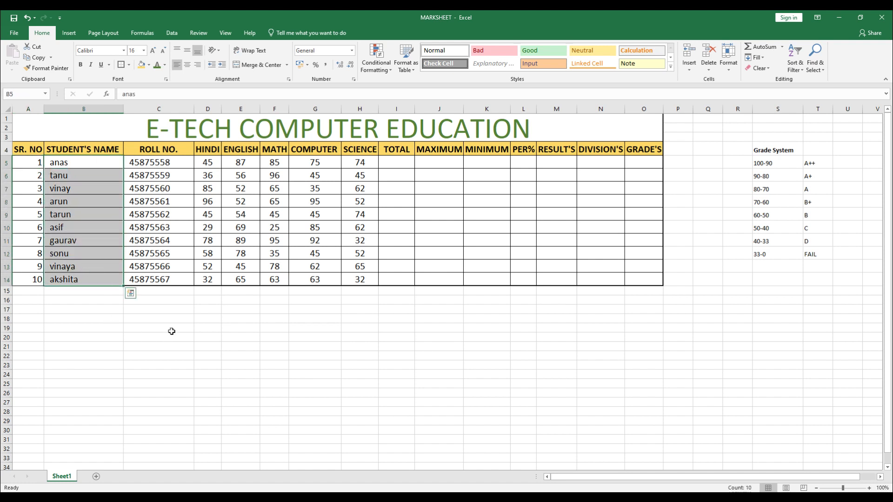
left_click(83, 166)
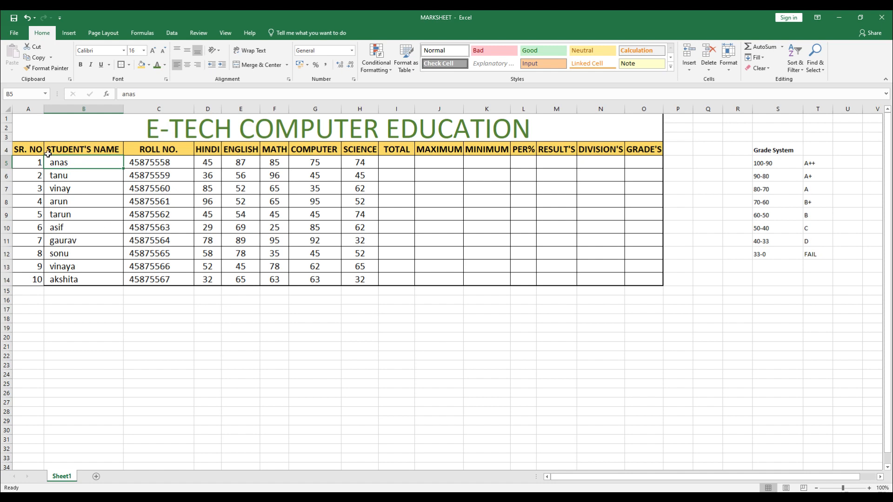
left_click_drag(30, 150, 251, 149)
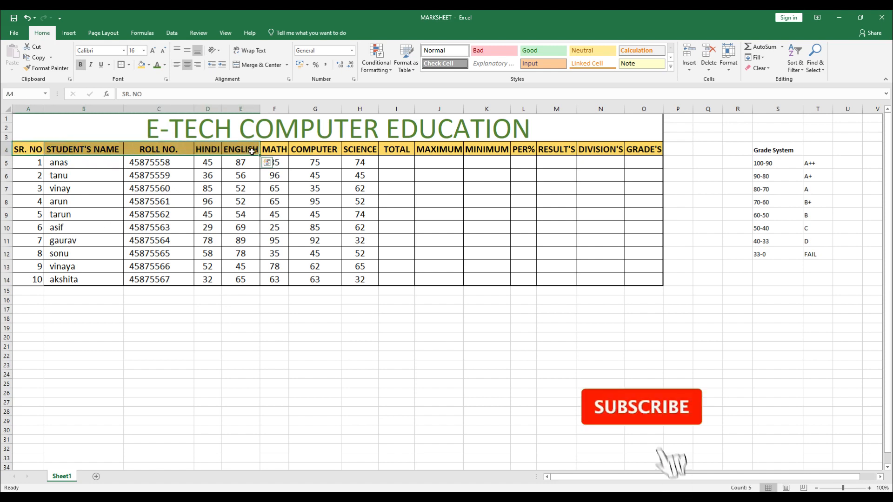
left_click(869, 488)
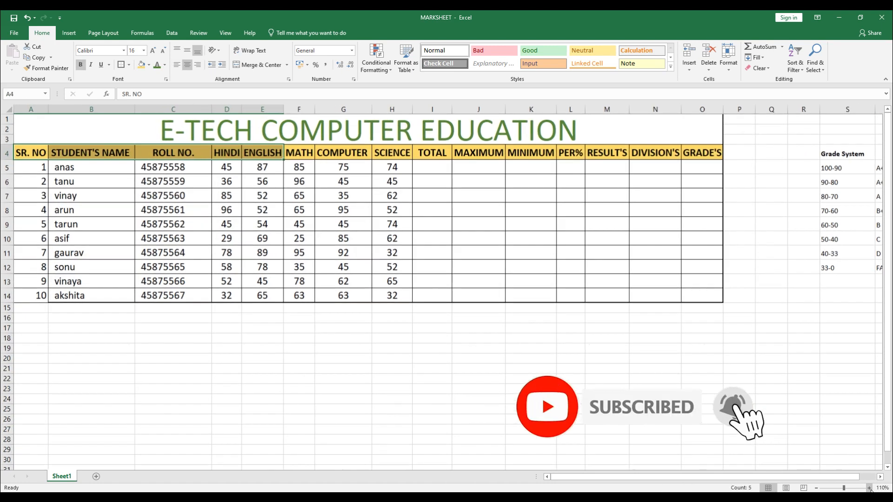
left_click(870, 488)
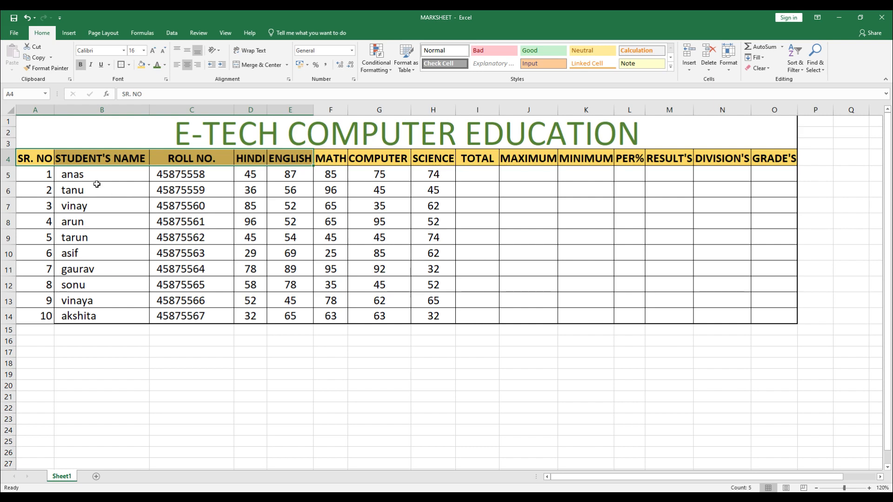
left_click_drag(96, 176, 94, 316)
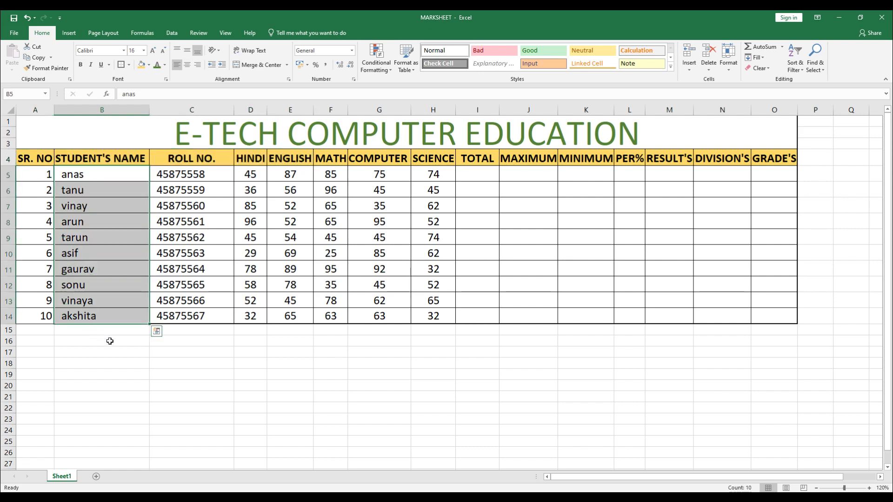
- Try the formula =UPPER(B5) in C18 to convert the first student's name to capitals, and undo it
left_click(203, 363)
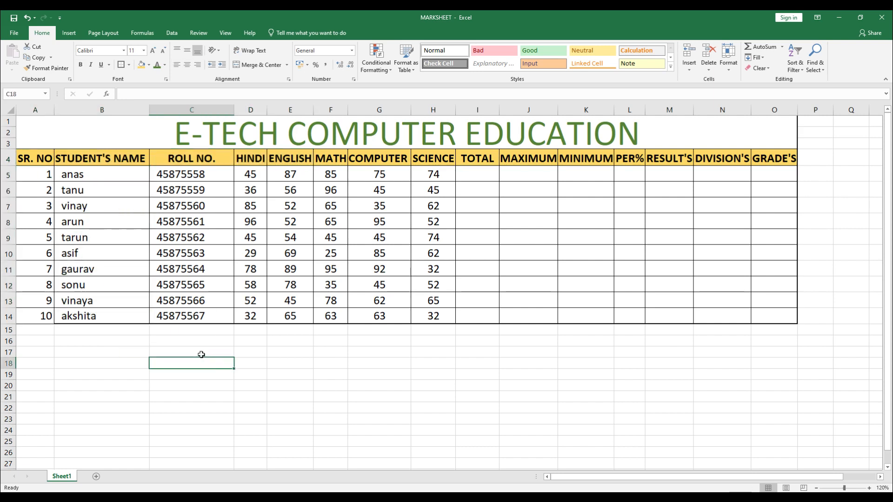
type("=UPPE")
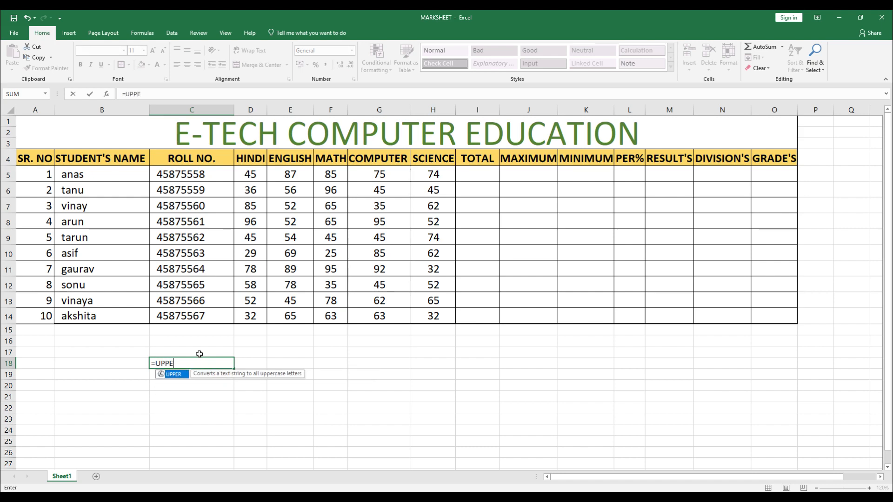
type("R(")
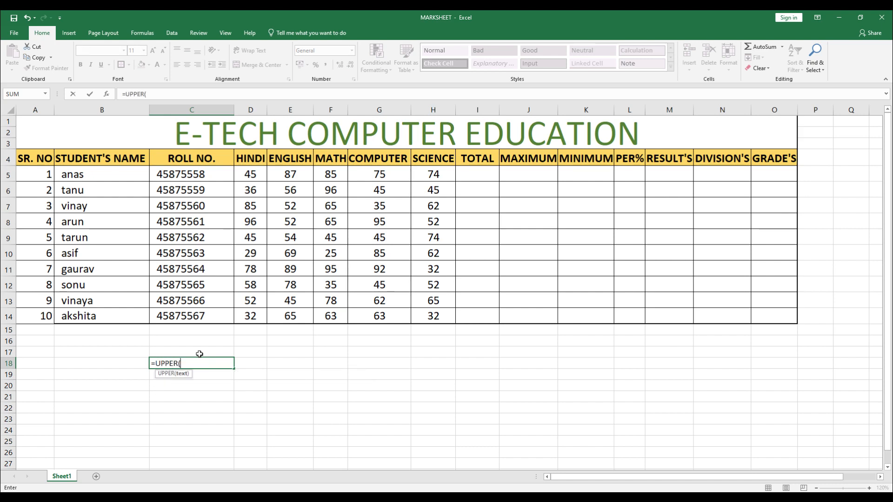
left_click(122, 177)
key("Return")
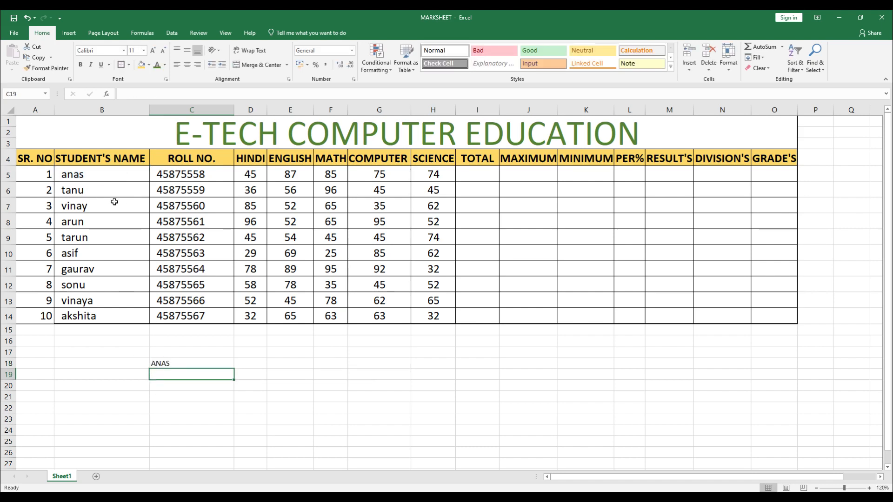
key("ctrl+z")
- Change the font of the student names in B5:B14 to Cooper Black
left_click_drag(105, 177, 108, 312)
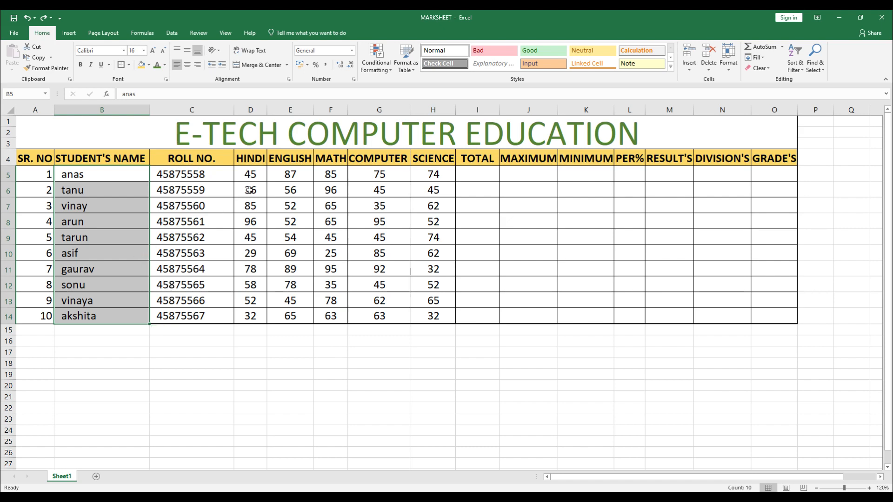
left_click(124, 50)
type("CoP")
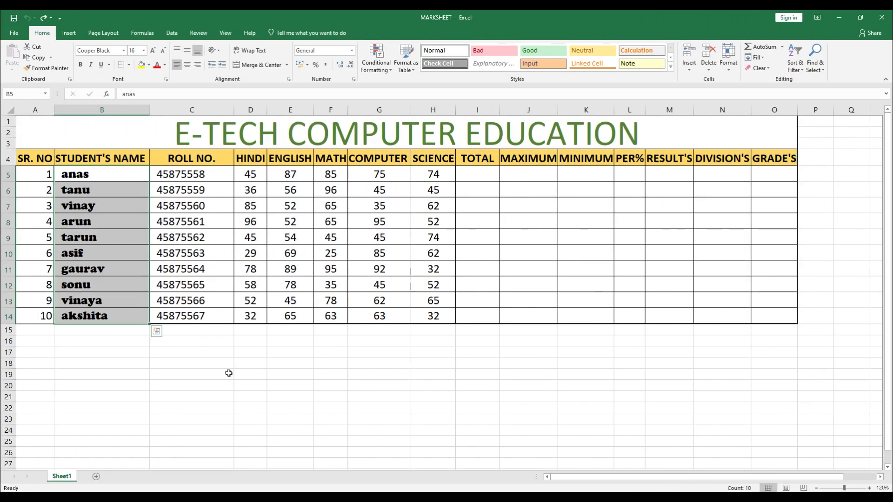
left_click(169, 373)
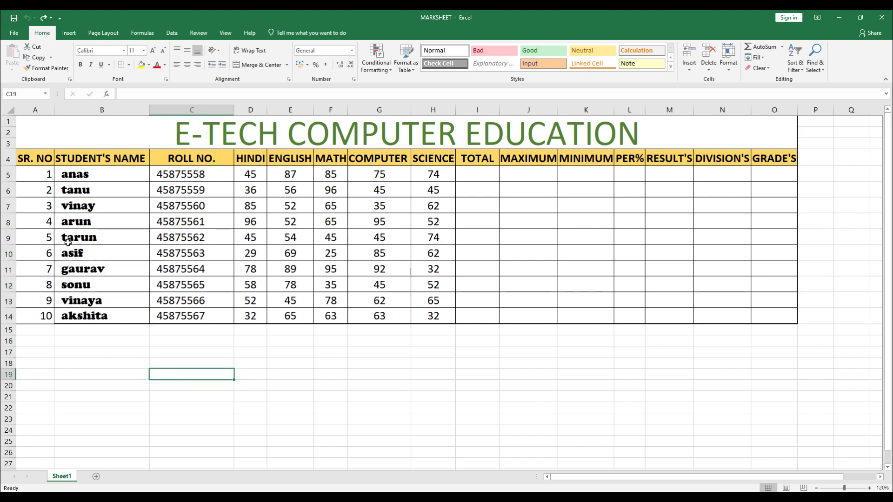
- Change the font of the student names in B5:B14 to the all-capitals a Area Kilometer font
left_click_drag(114, 178, 106, 320)
left_click(124, 51)
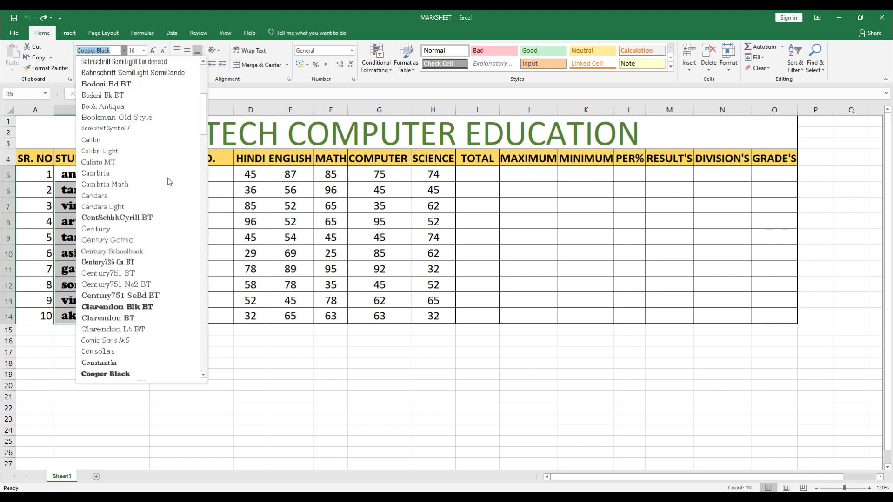
scroll(155, 219, "up", 1)
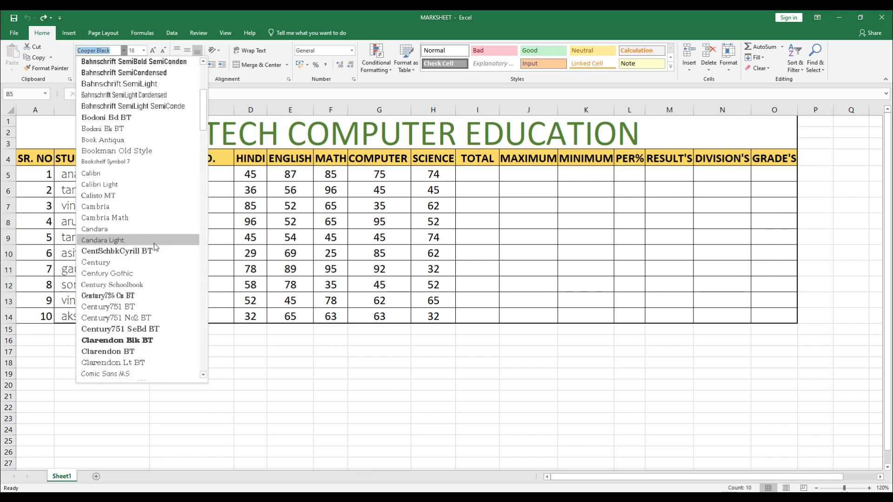
type("Ari")
left_click(123, 73)
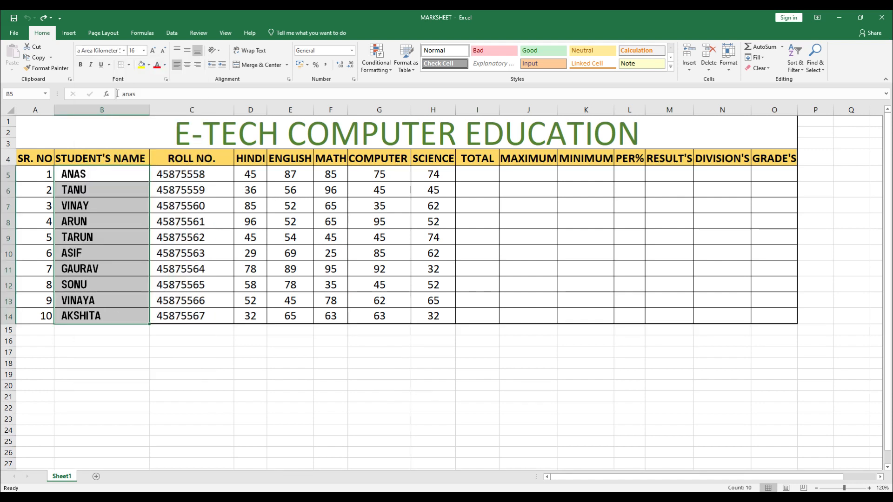
left_click(123, 173)
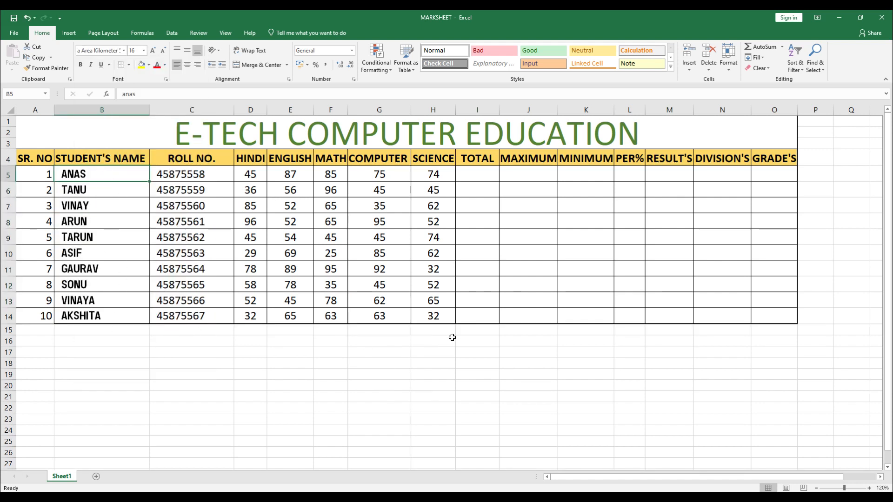
- Set the font of the student names in B5:B14 to Moonglade DEMO so they display in capitals
left_click_drag(109, 176, 111, 319)
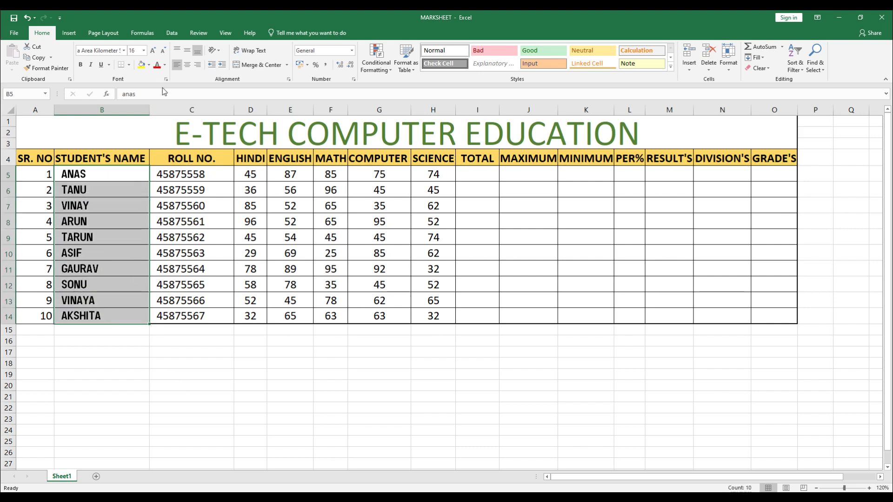
left_click(120, 50)
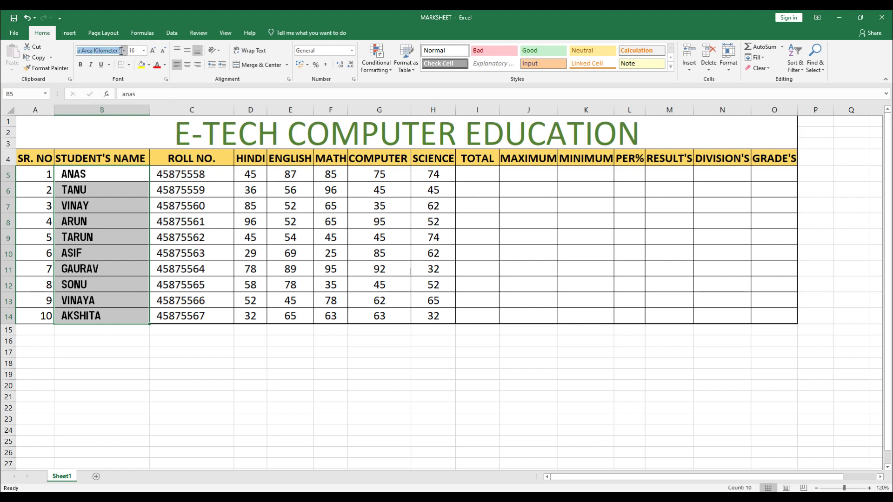
type("Moonglade DEMO")
key("Return")
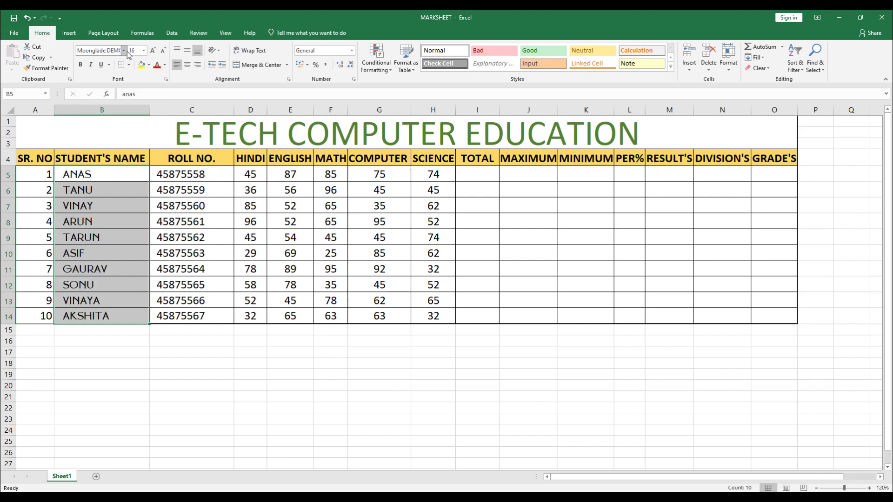
left_click(191, 390)
- Review the student names, the roll numbers and the subject marks in the marksheet table
left_click_drag(82, 175, 123, 318)
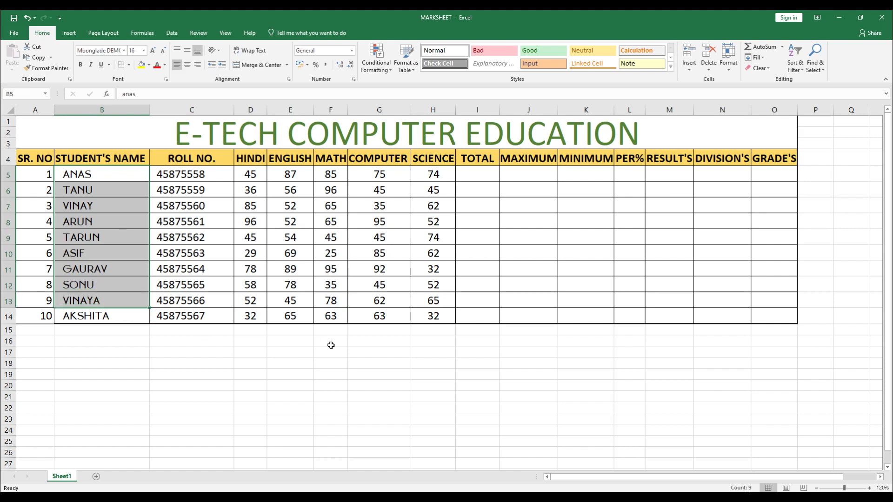
left_click_drag(107, 171, 124, 313)
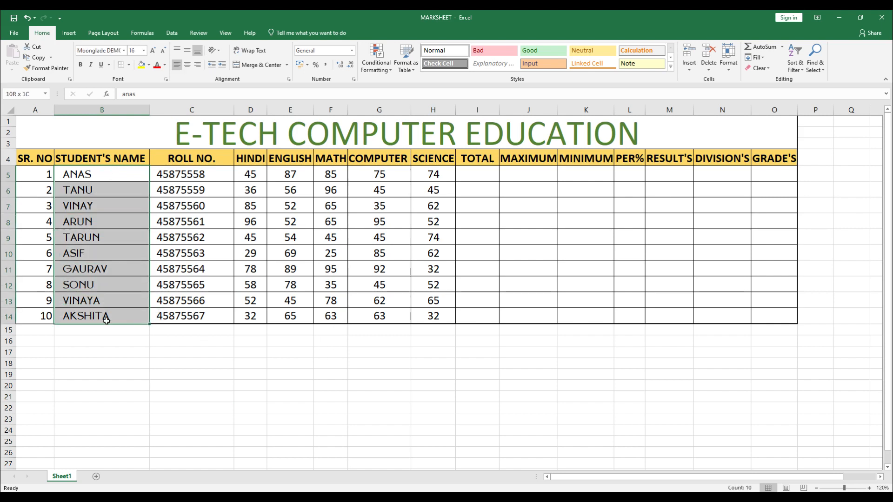
left_click(184, 362)
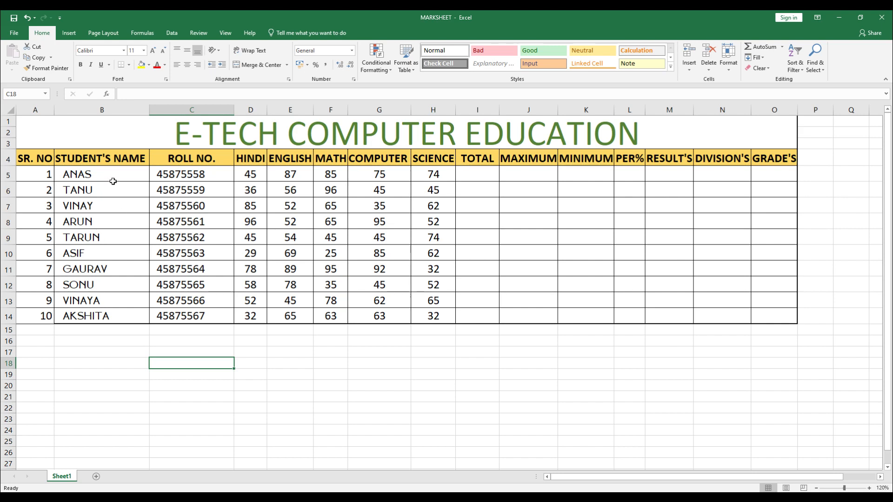
left_click_drag(113, 180, 112, 318)
left_click(176, 361)
left_click_drag(99, 180, 101, 255)
left_click(116, 326)
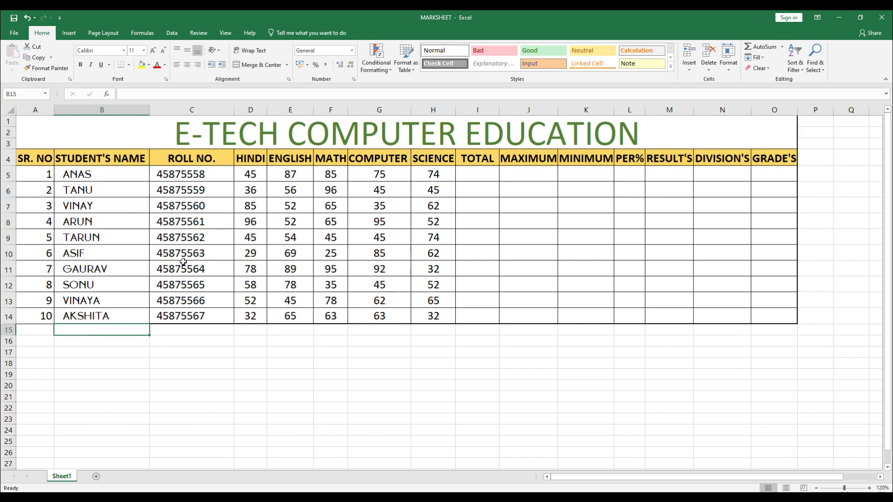
left_click(194, 180)
left_click_drag(199, 197, 205, 257)
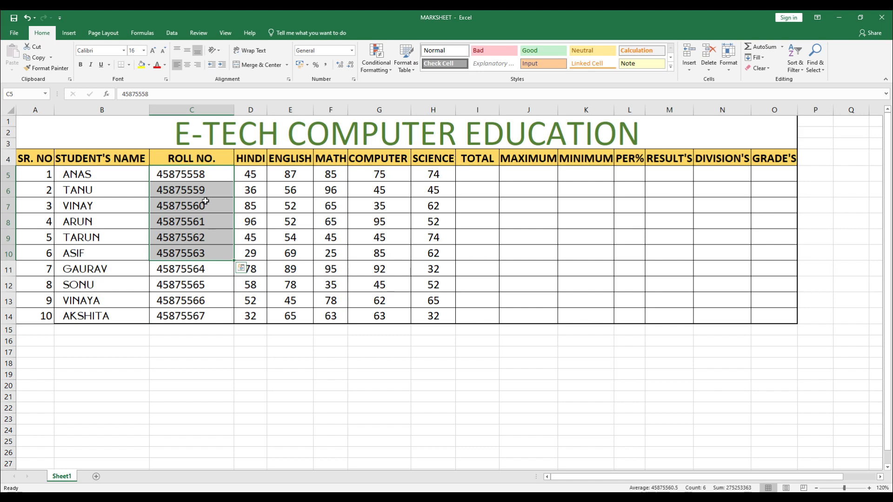
left_click(194, 175)
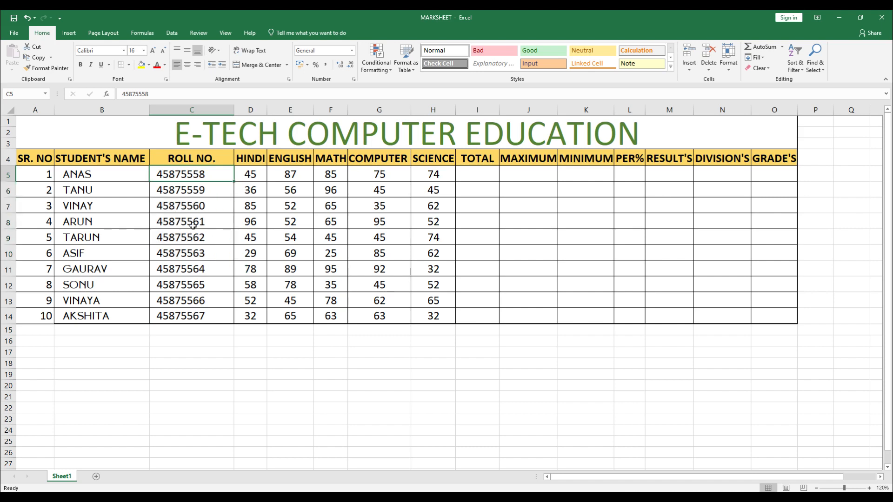
left_click_drag(188, 174, 188, 318)
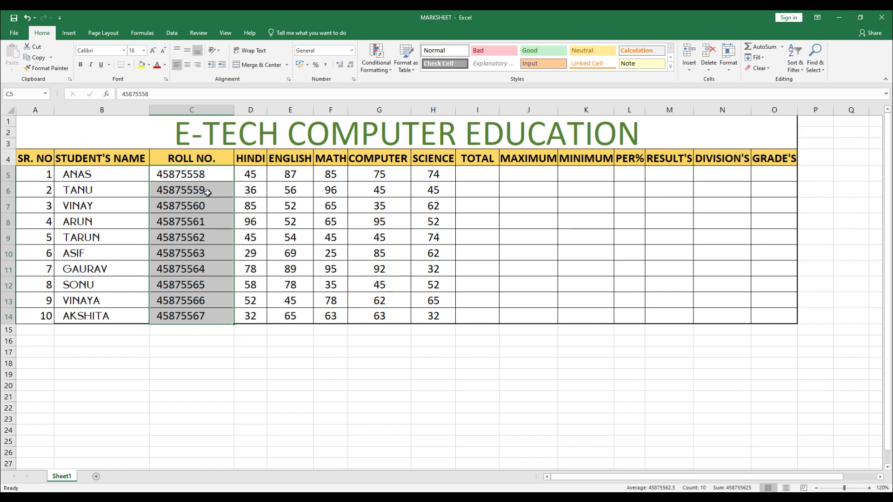
left_click_drag(246, 175, 407, 305)
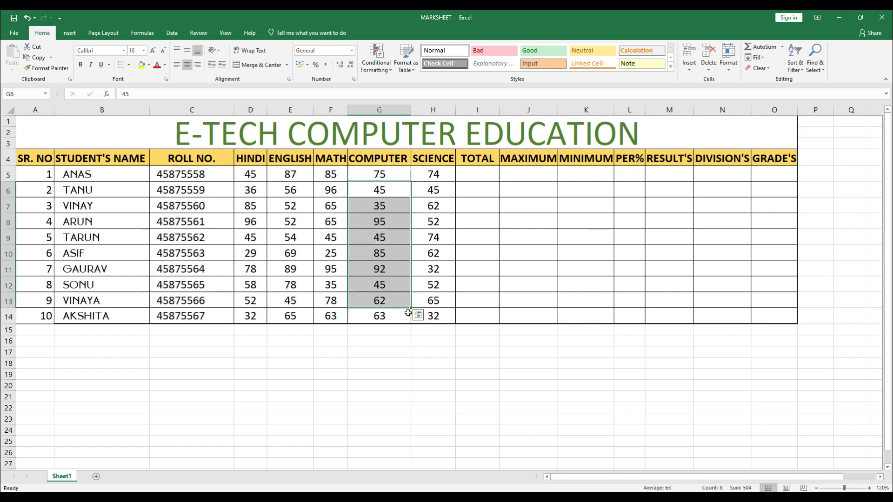
left_click_drag(245, 177, 447, 303)
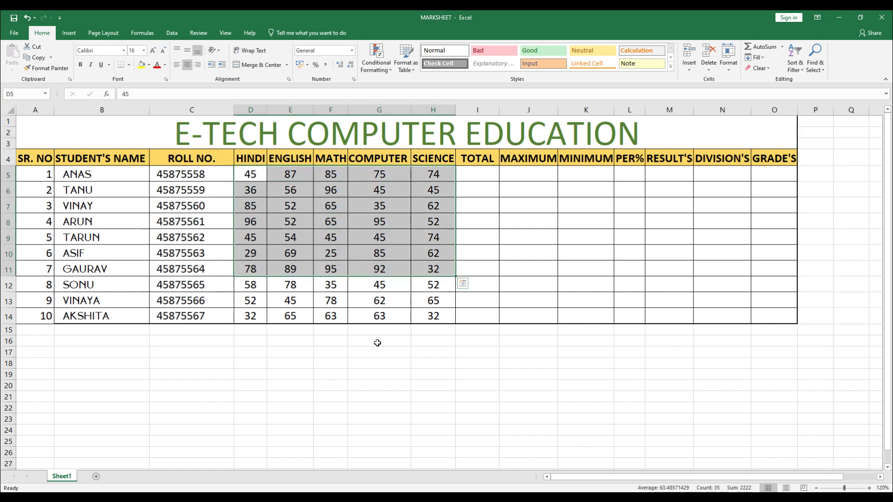
left_click(330, 386)
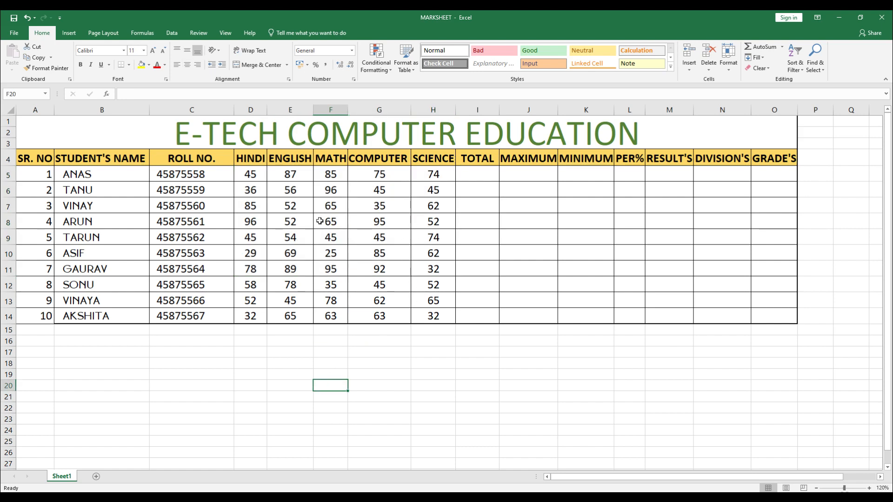
- Try the formula =RANDBETWEEN(45,95) in D17 below the table to generate a random mark
left_click(252, 354)
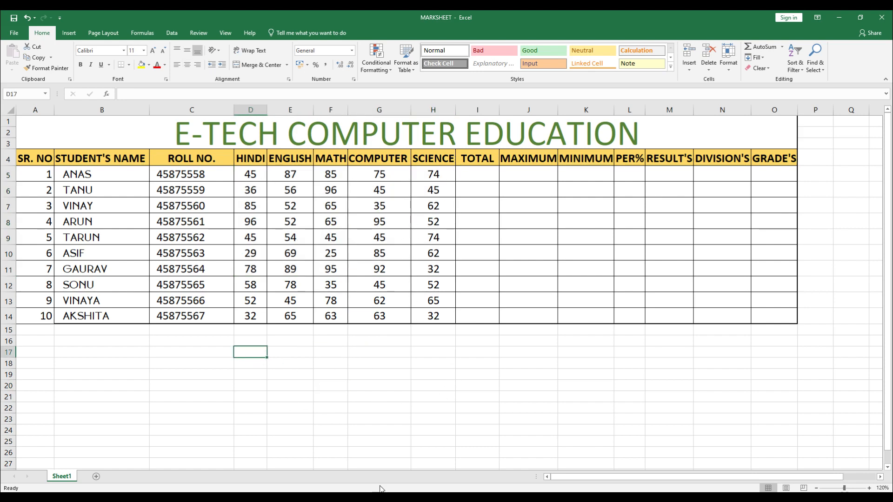
type("=RAND")
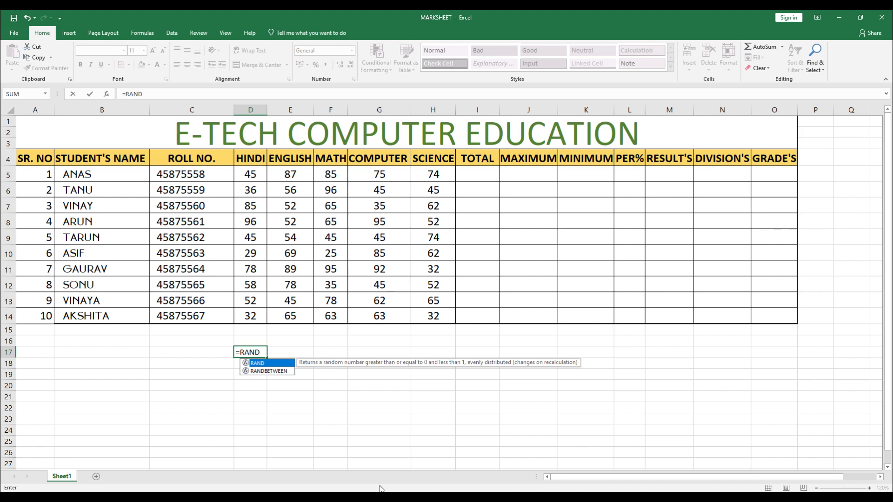
type("BET")
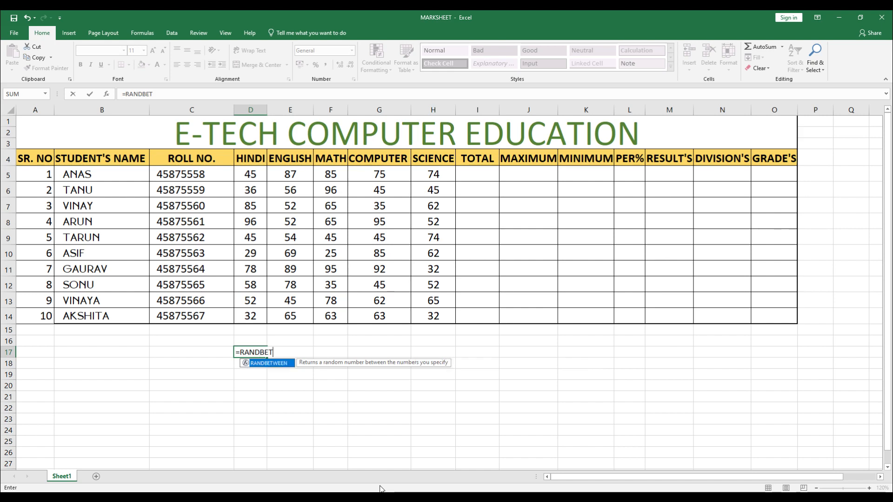
type("WEEN(")
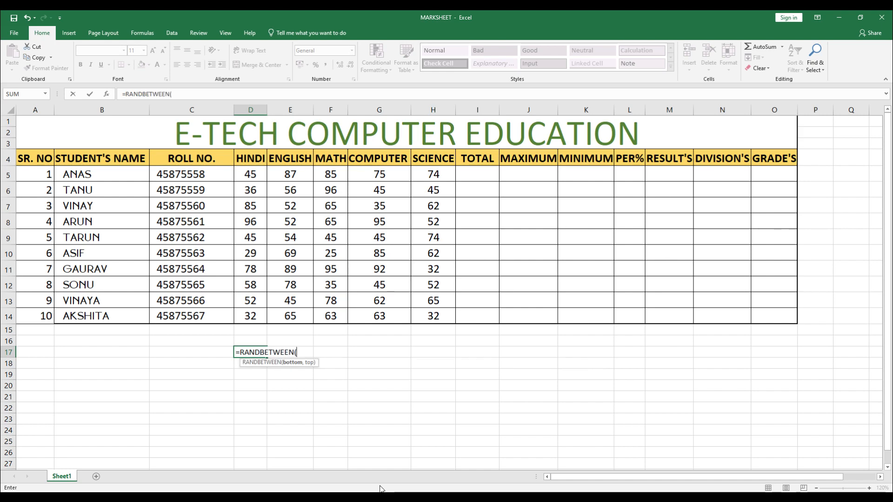
type("45")
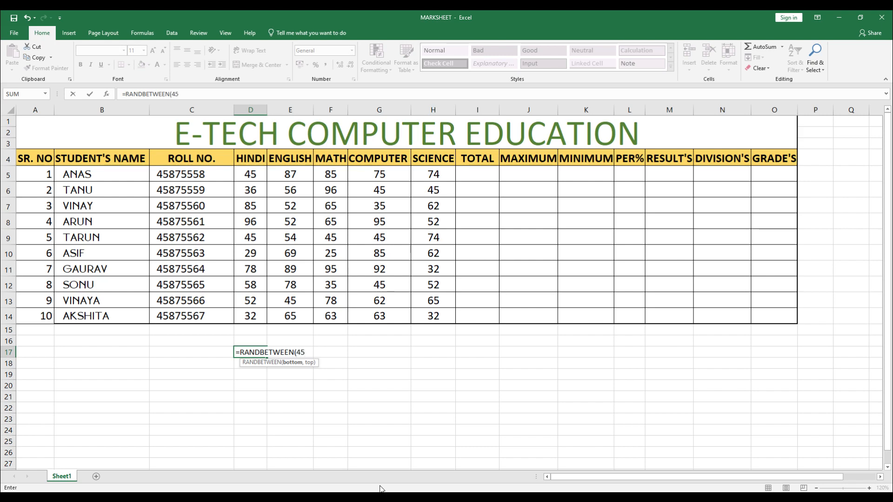
type(",95")
key("Return")
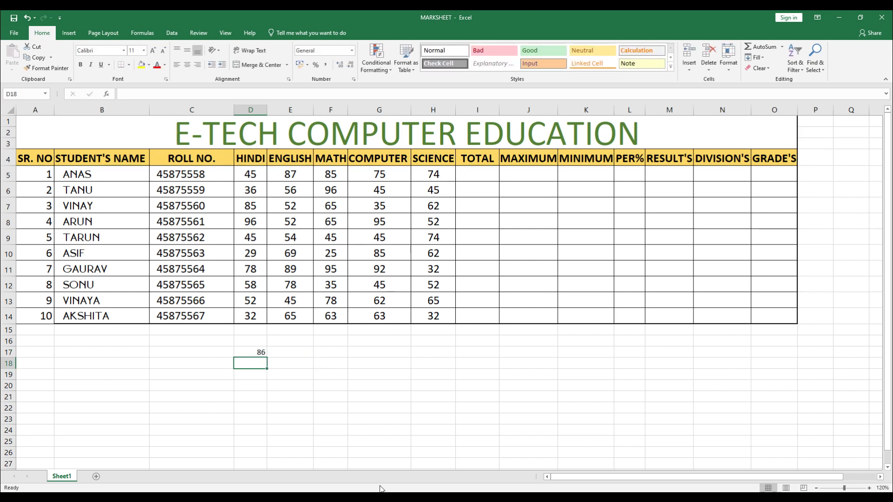
- Fill the random-mark formula from D17 across D17:J30, and delete the trial numbers
left_click(248, 353)
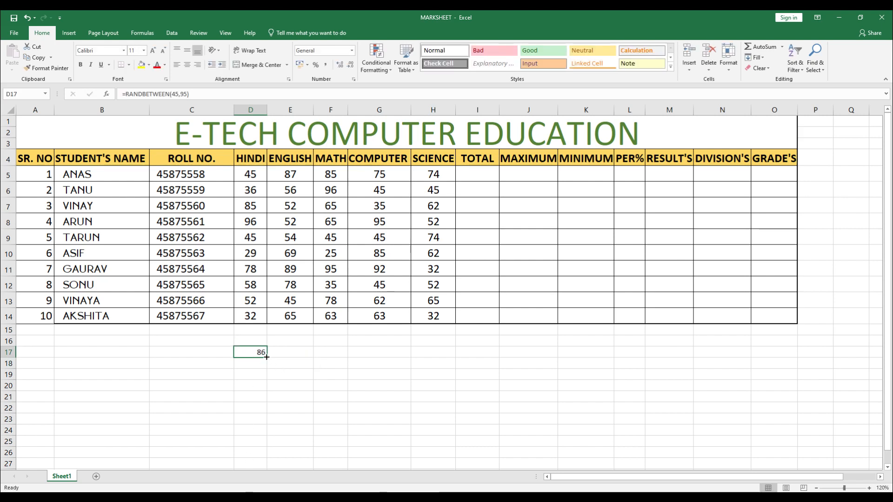
left_click_drag(267, 356, 560, 449)
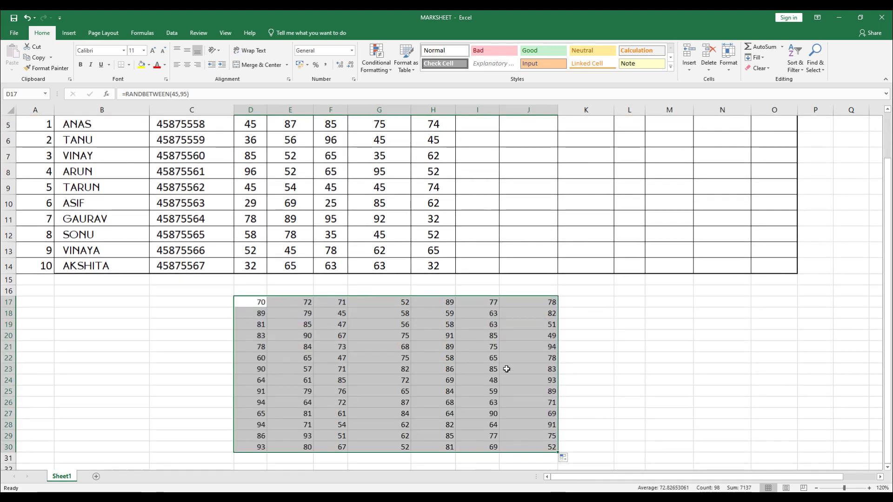
key("Delete")
left_click(264, 337)
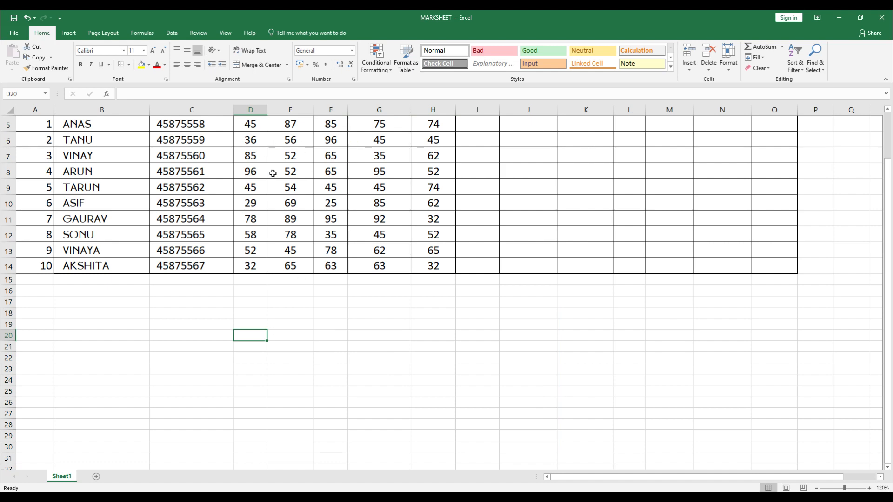
scroll(273, 174, "up", 2)
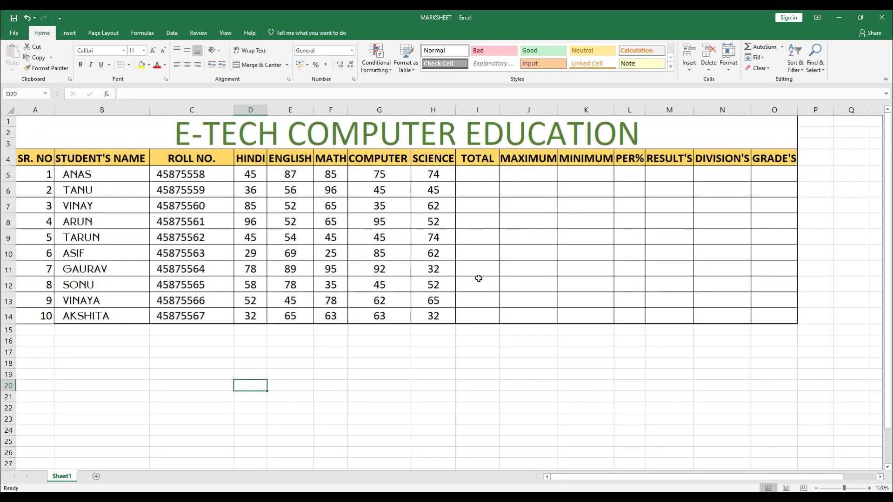
left_click(251, 204)
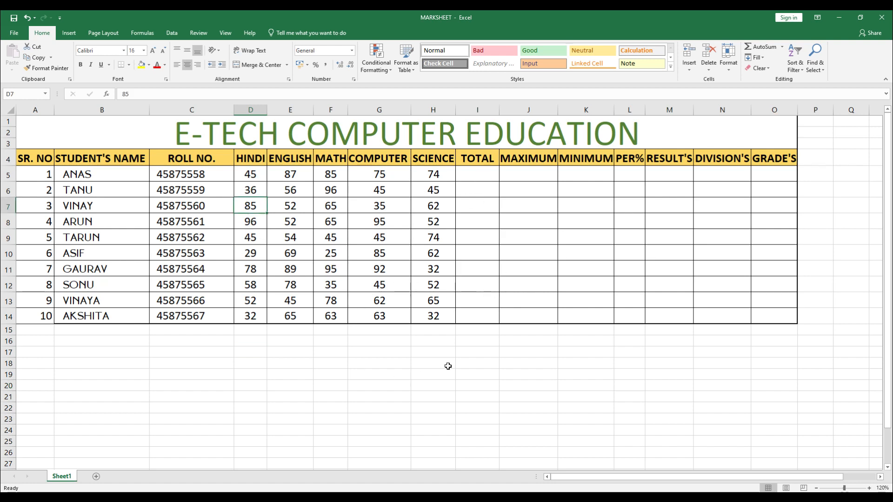
left_click(483, 173)
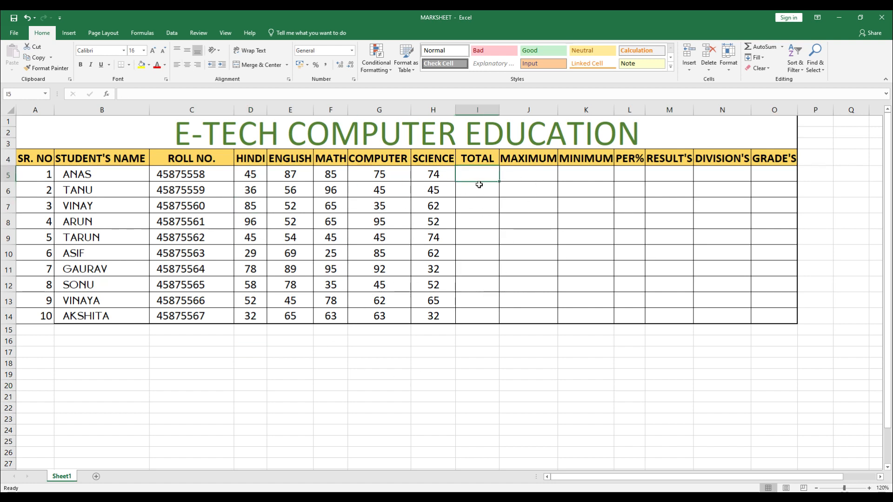
left_click_drag(252, 174, 454, 321)
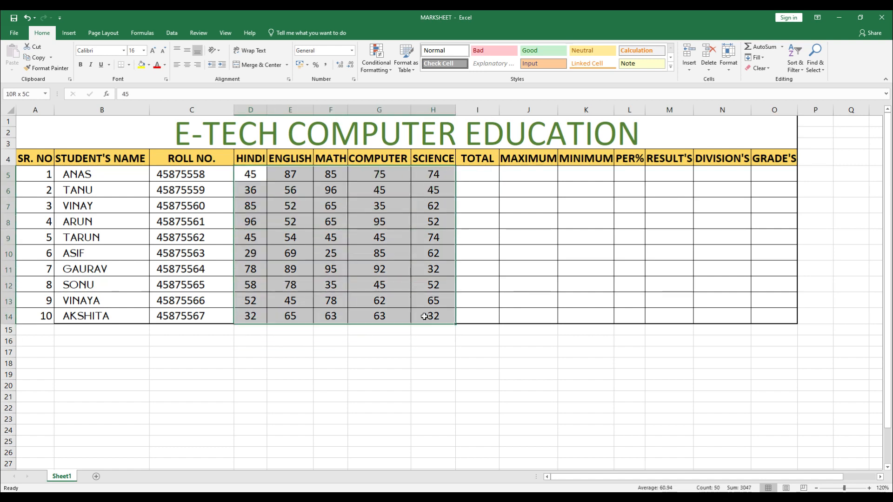
left_click(360, 352)
left_click_drag(252, 331, 431, 335)
left_click(479, 233)
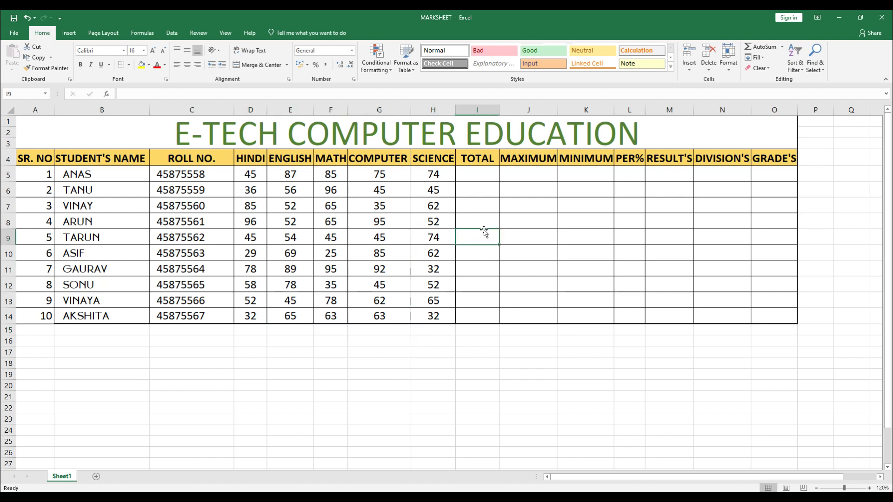
- Total the first student's five subject marks in I5 with the formula =SUM(D5:H5)
left_click(477, 172)
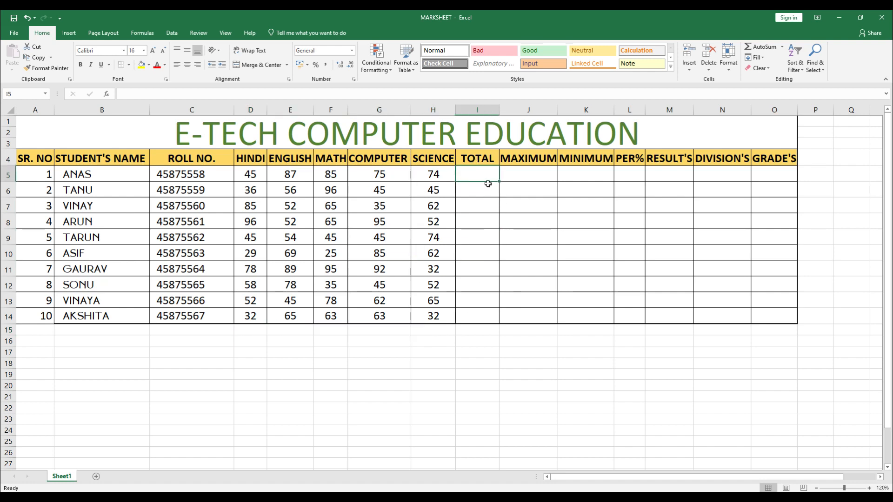
type("=SU")
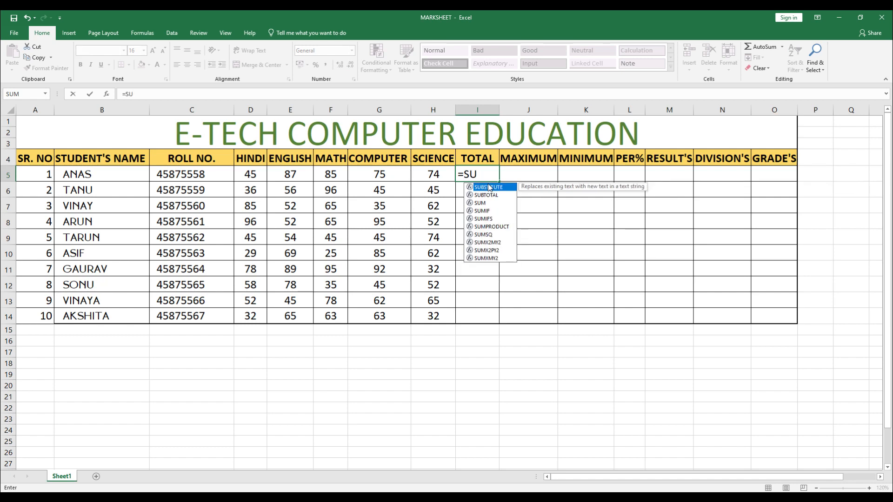
type("M(")
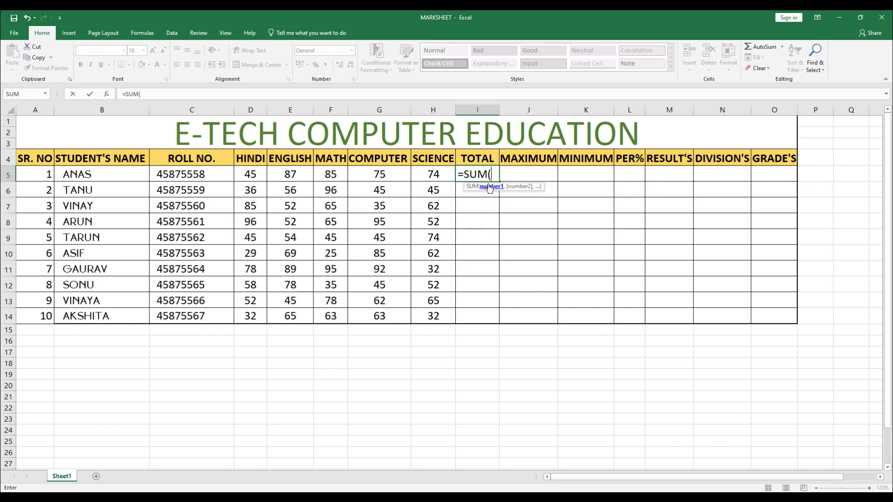
left_click_drag(262, 175, 416, 180)
key("ctrl+Return")
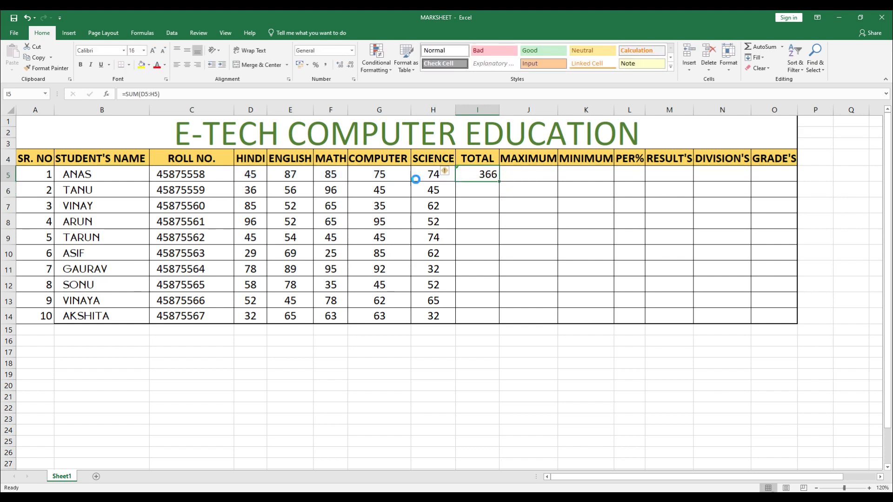
- Clear I5 and total the first student's marks again with AutoSum over D5:H5
key("Delete")
scroll(415, 180, "up", 2)
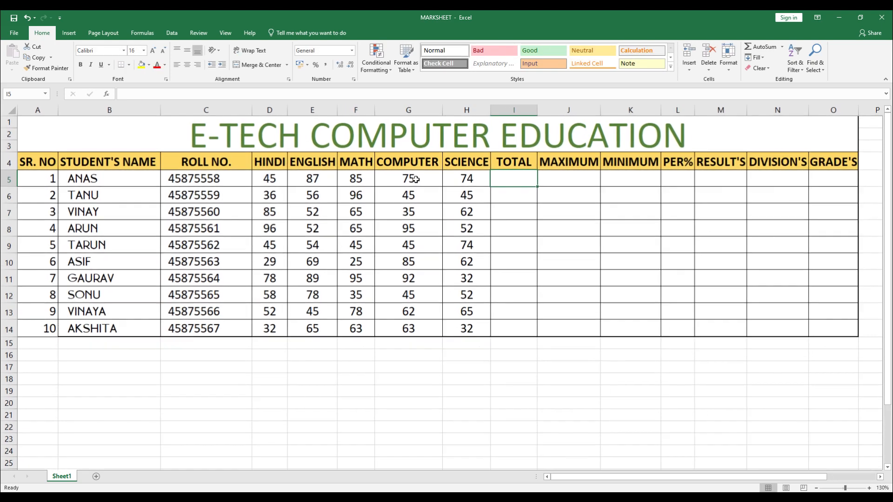
key("alt+equal")
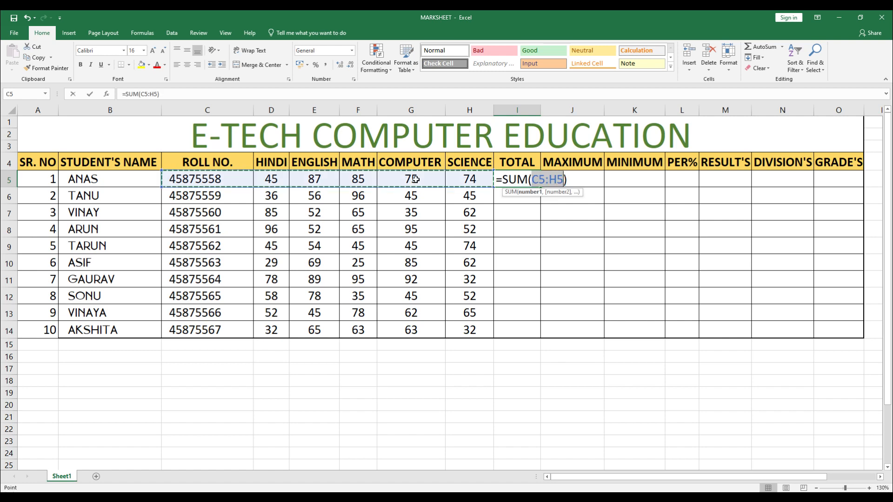
left_click_drag(271, 180, 485, 180)
key("Return")
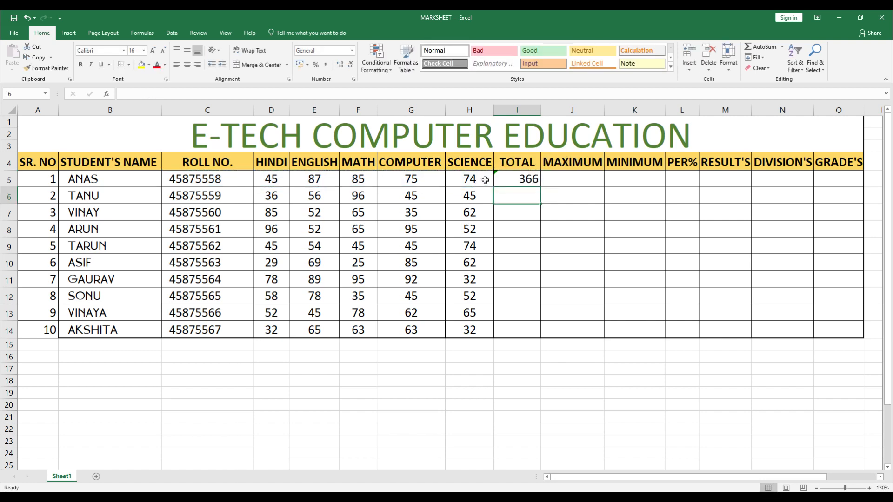
- Try filling the SUM formula from I5 down to I14, and undo the fill
left_click(509, 179)
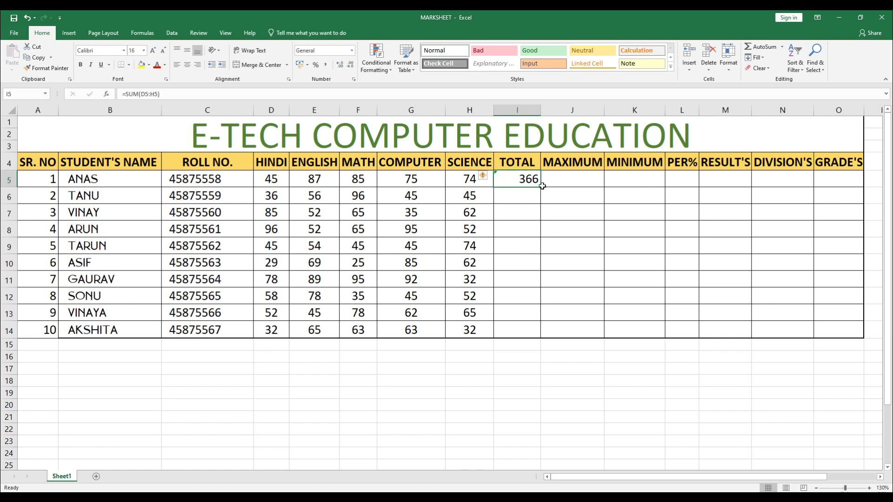
left_click_drag(542, 186, 540, 334)
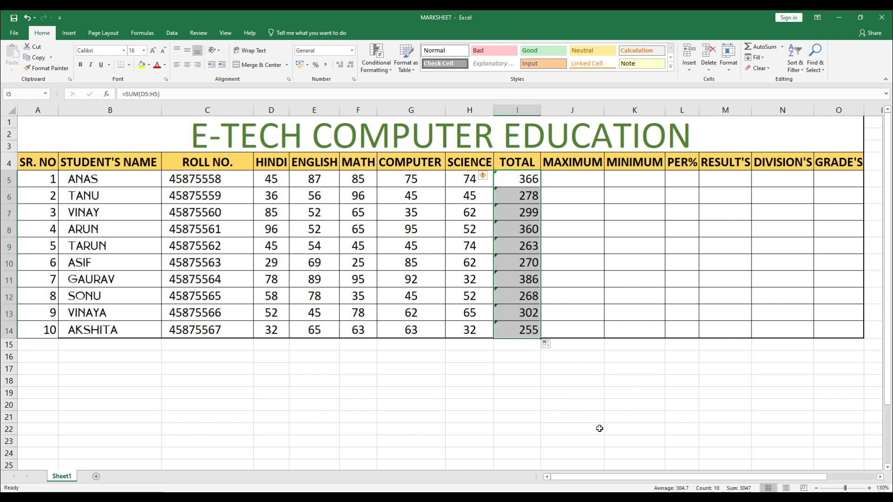
key("ctrl+z")
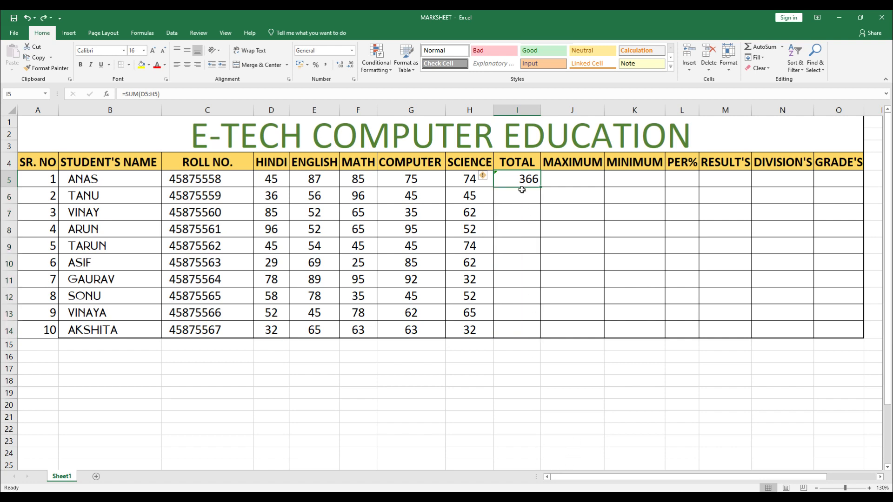
- Replace the SUM formula in I5 with the addition formula =D5+E5+F5+G5+H5
key("Delete")
type("=")
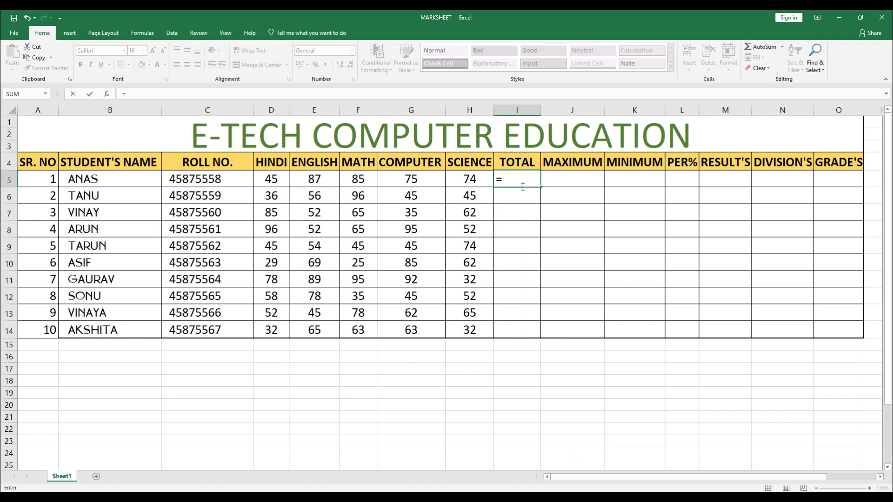
key("Left")
key("Left")
key("Left")
key("Left")
key("Left")
type("+")
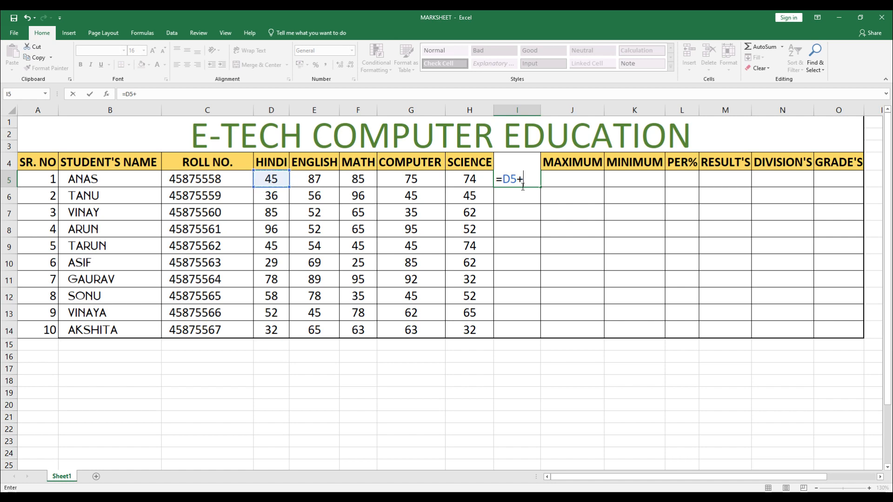
key("Left")
key("Left")
key("Left")
key("Left")
type("+")
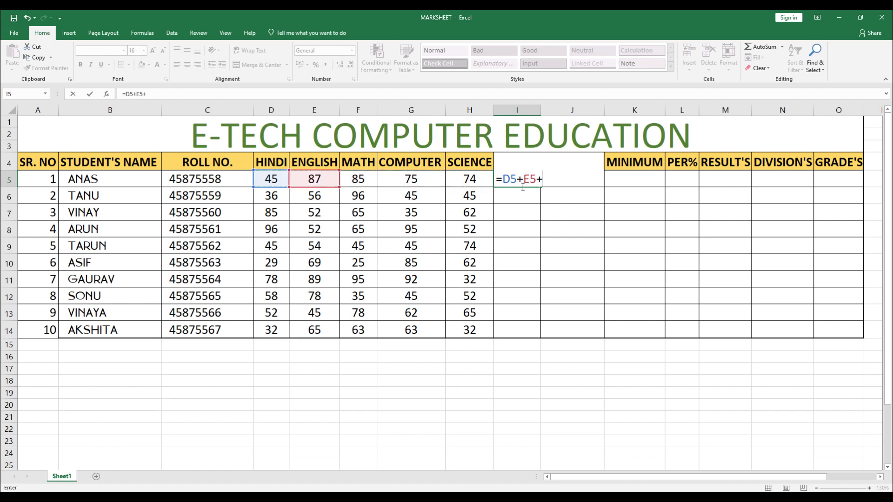
key("Left")
key("Left")
key("Left")
type("+")
key("Left")
key("Left")
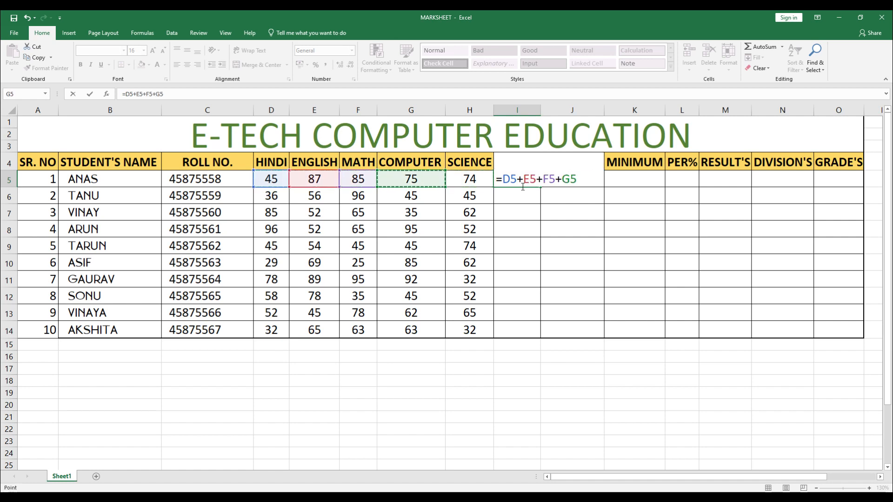
type("+")
key("Left")
key("Return")
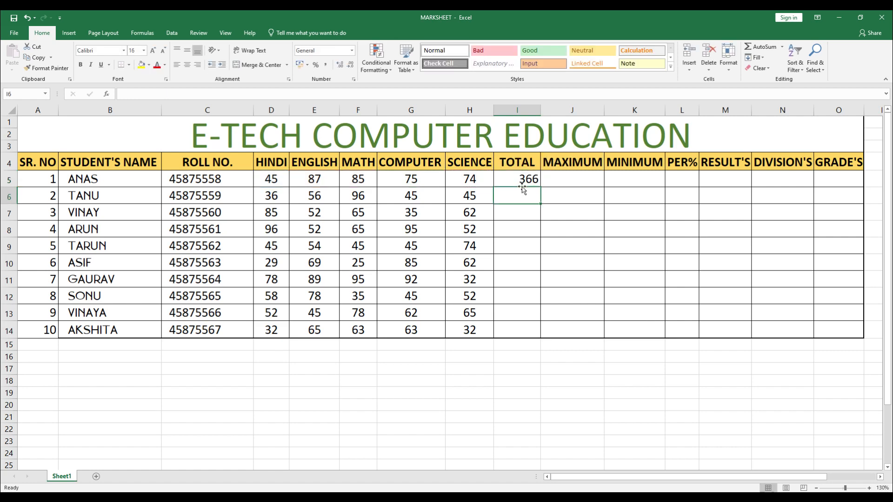
- Fill the addition formula from I5 down to I14 to total every student's marks
left_click(539, 178)
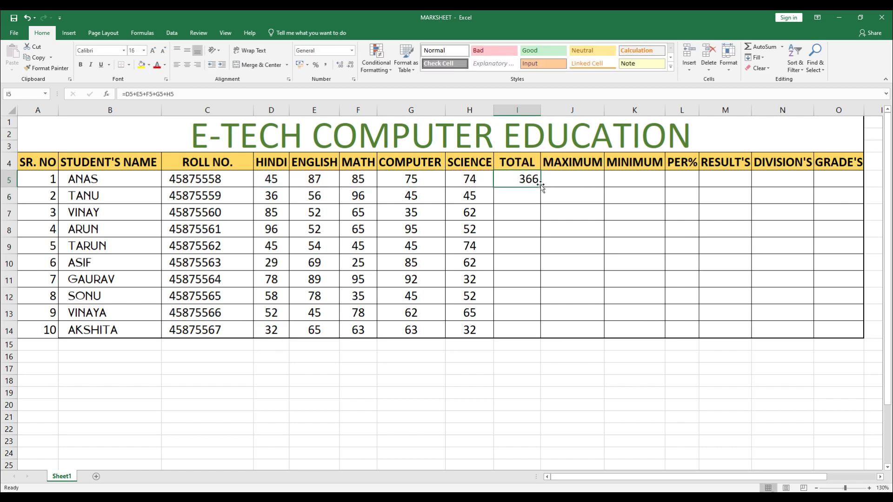
left_click_drag(540, 186, 539, 337)
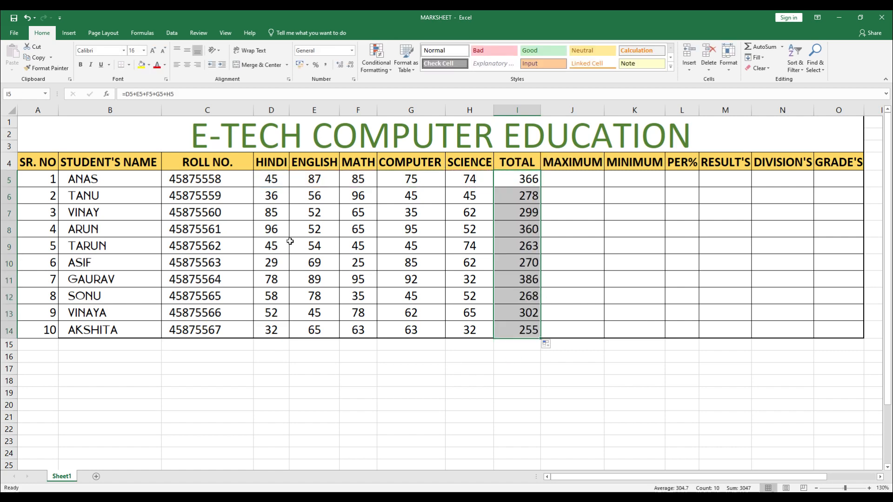
left_click(291, 188)
left_click(516, 178)
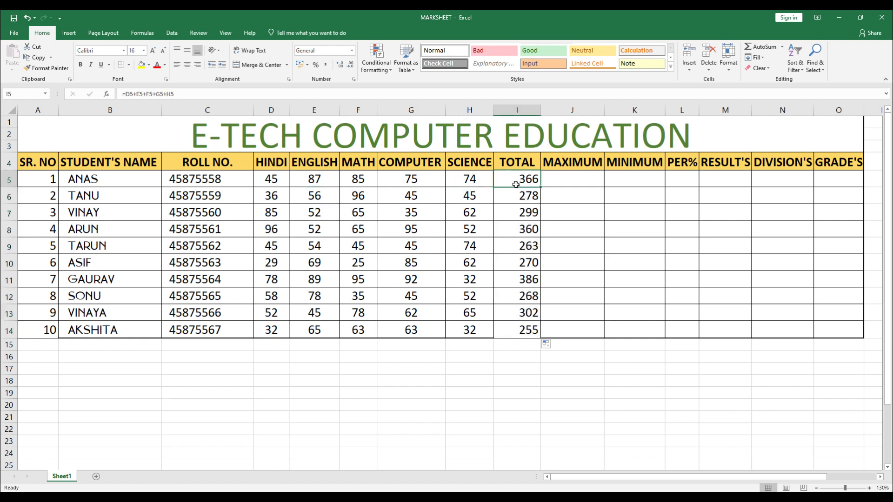
left_click(281, 345)
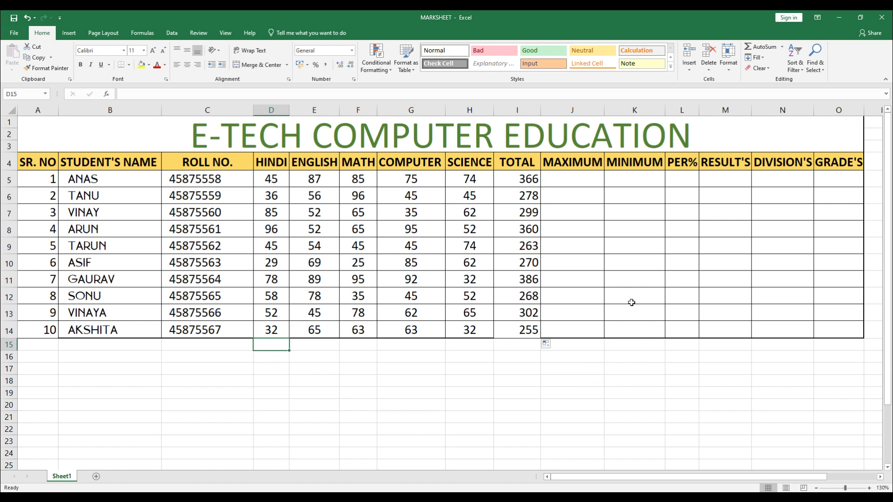
- Get the first student's highest mark in J5 with =MAX(D5:H5), and fill the formula down to J14
left_click(582, 182)
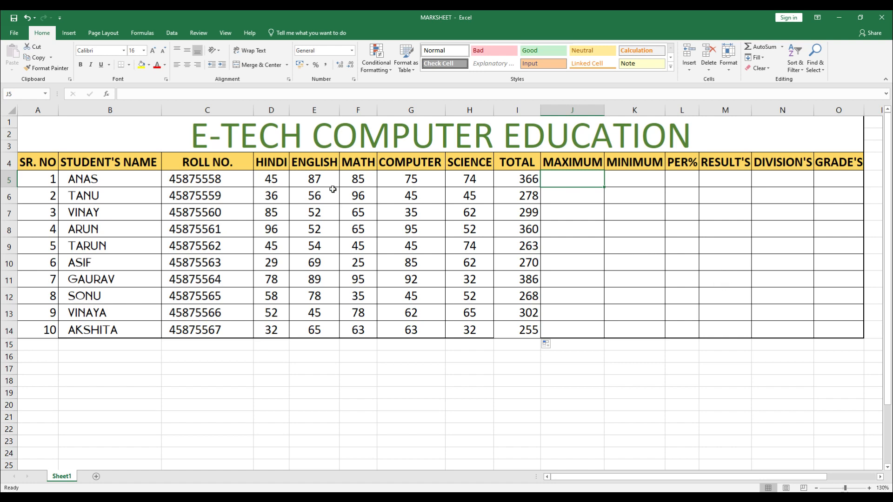
left_click_drag(277, 180, 470, 181)
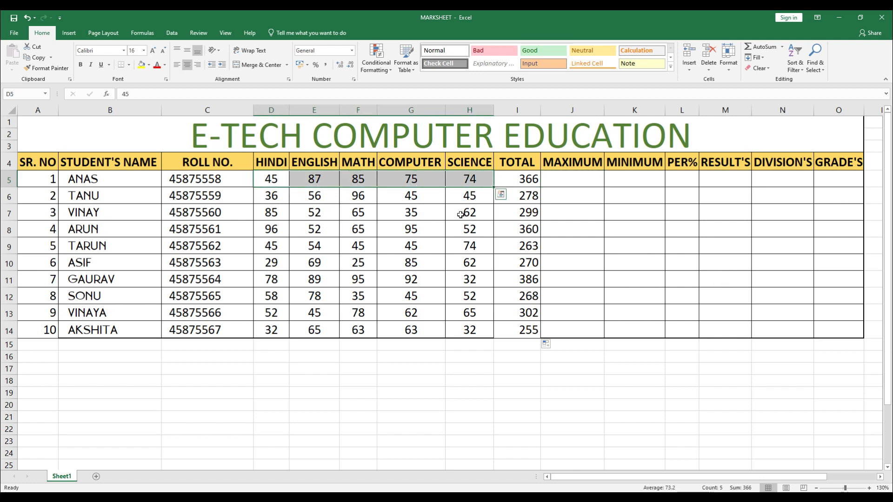
left_click(588, 182)
left_click_drag(288, 180, 470, 180)
left_click(576, 180)
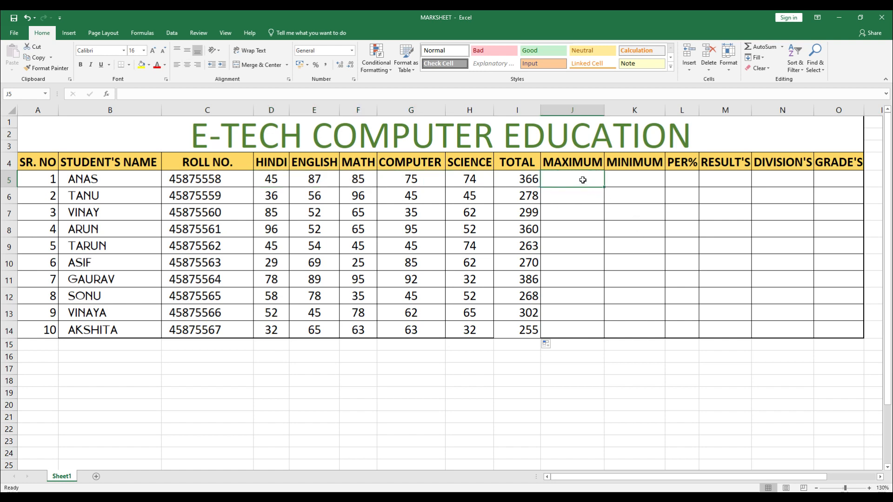
type("=MA")
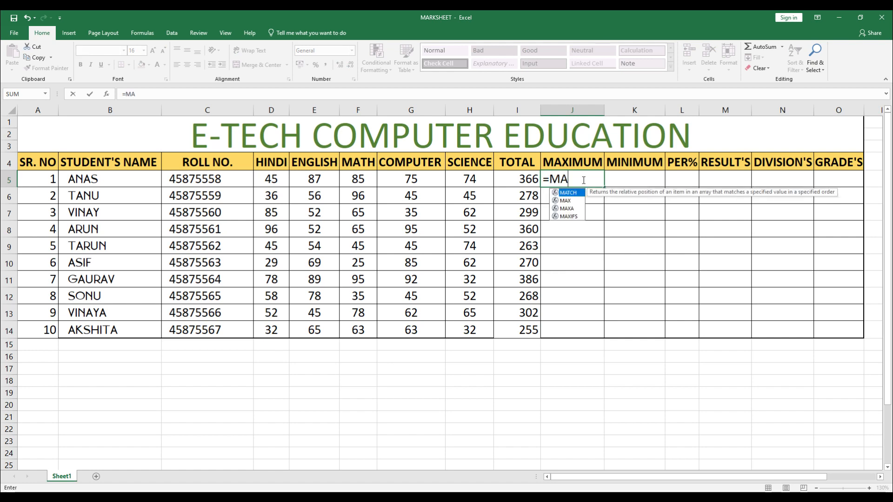
type("X(")
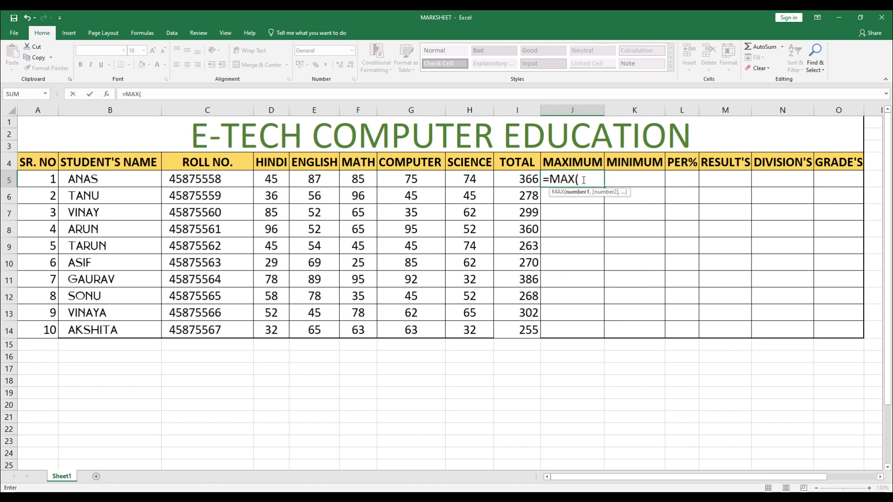
left_click_drag(271, 180, 470, 181)
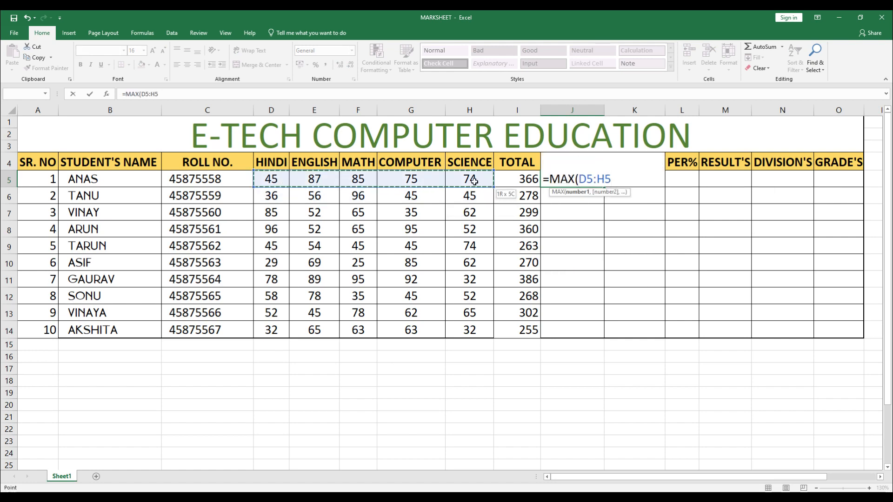
key("Return")
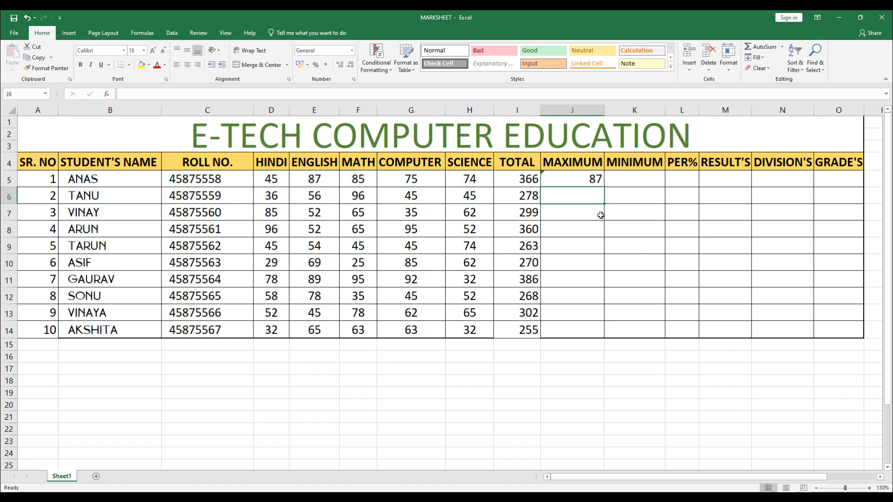
left_click(593, 181)
left_click_drag(604, 187, 611, 332)
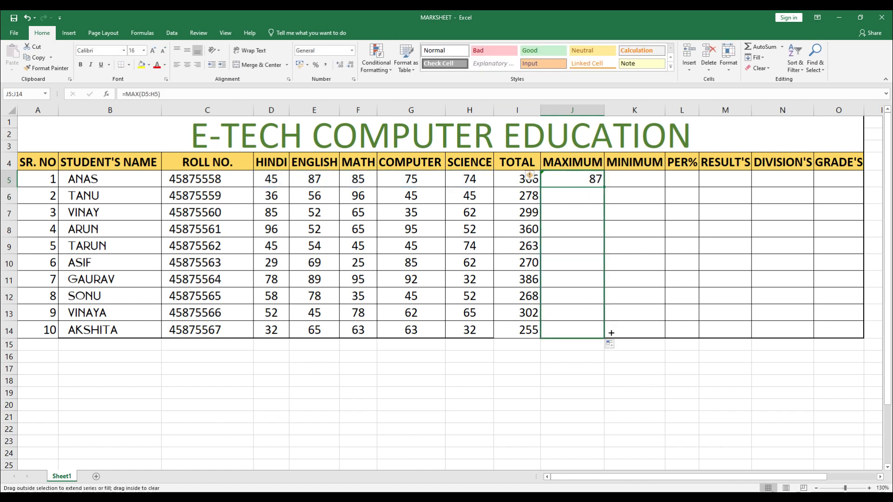
- Get the first student's lowest mark in K5 with =MIN(D5:H5), and fill the formula down to K14
left_click(631, 183)
type("=MIN")
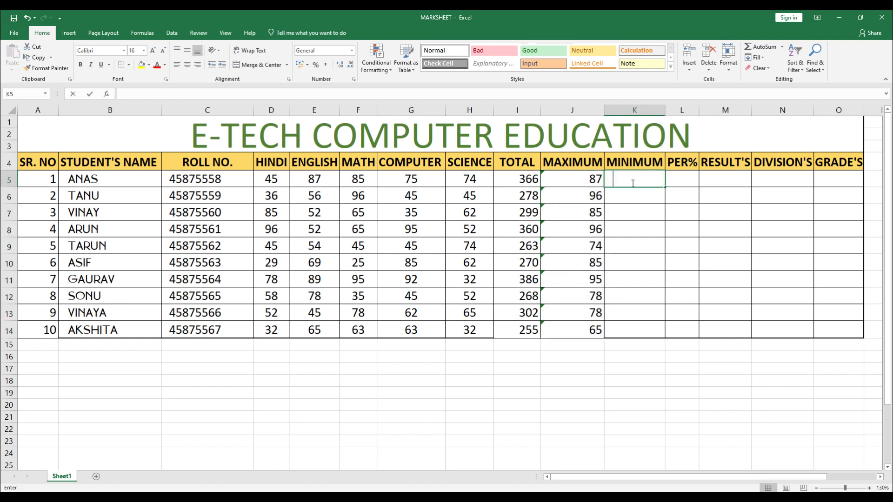
type("(")
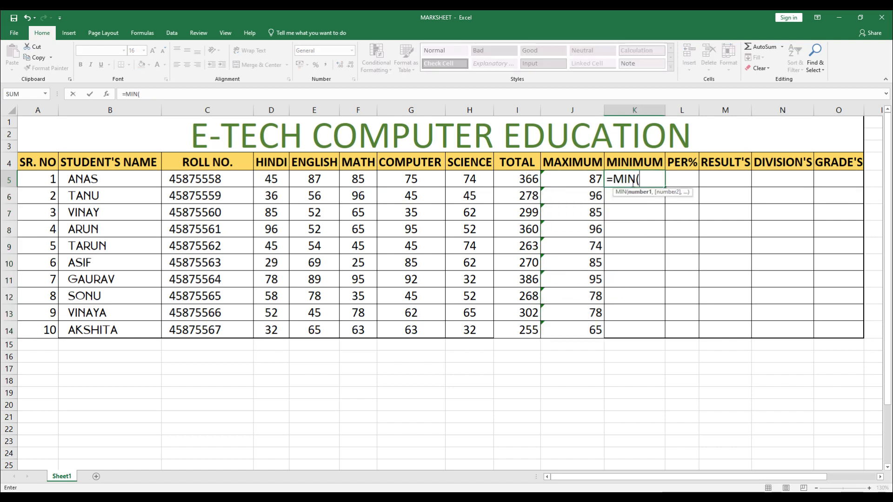
left_click(279, 180)
left_click_drag(338, 186, 465, 180)
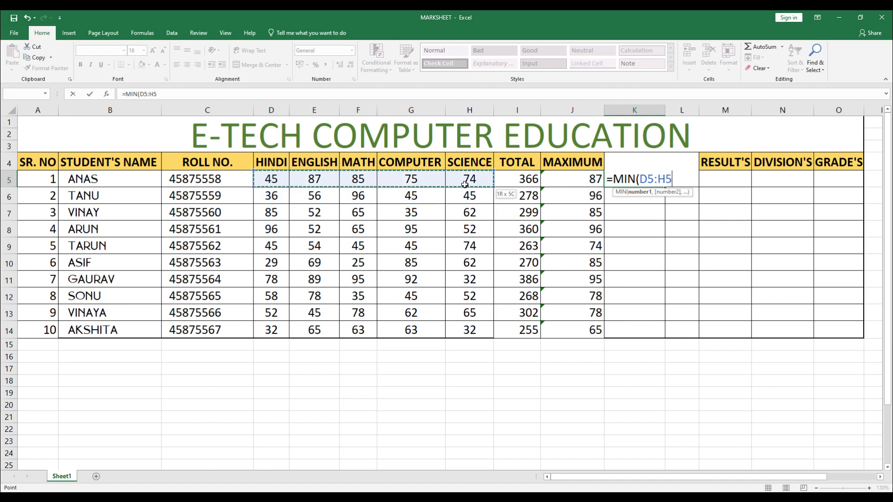
type(")")
key("Return")
left_click_drag(635, 179, 635, 330)
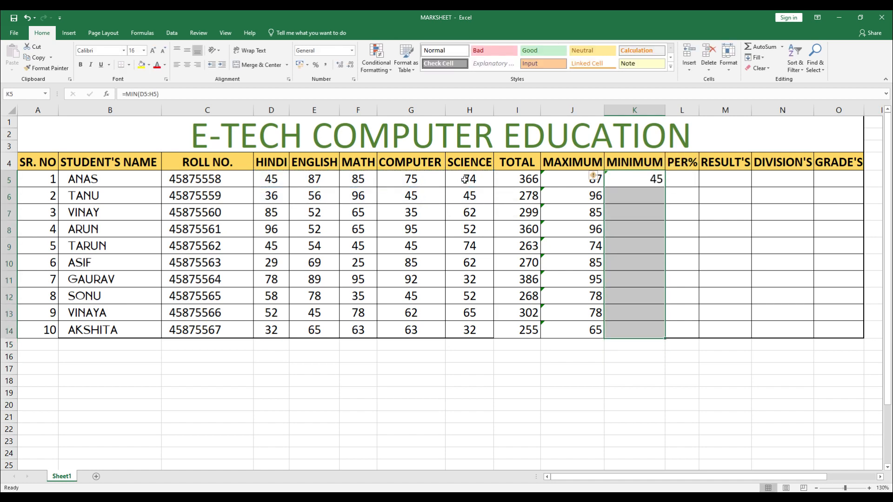
key("Down")
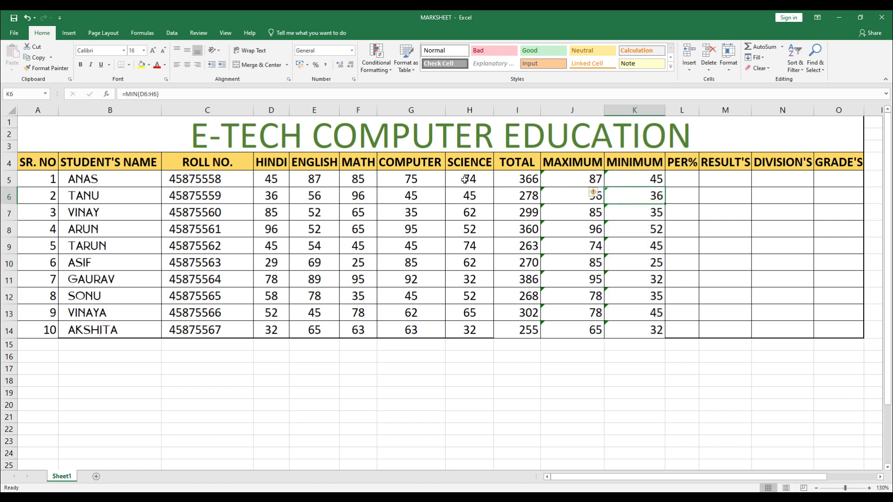
key("Up")
key("Right")
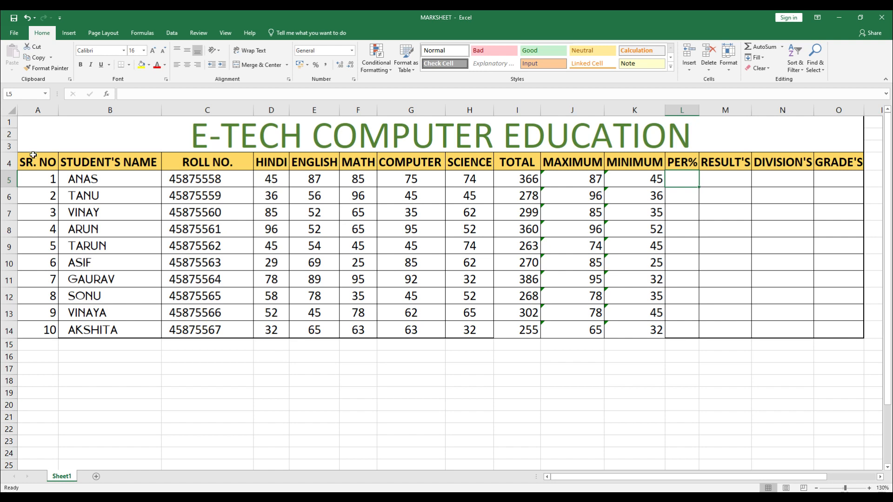
- Apply thick outside borders to the marksheet table A4:O14
left_click_drag(30, 158, 853, 326)
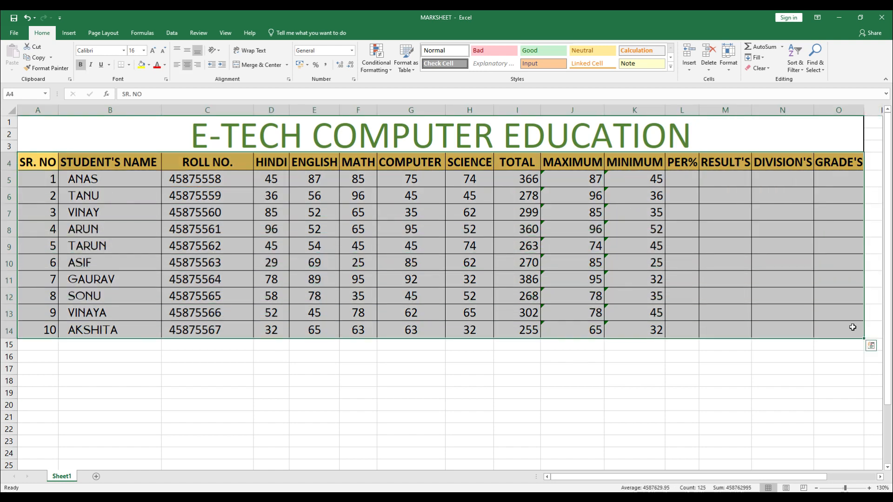
left_click(129, 65)
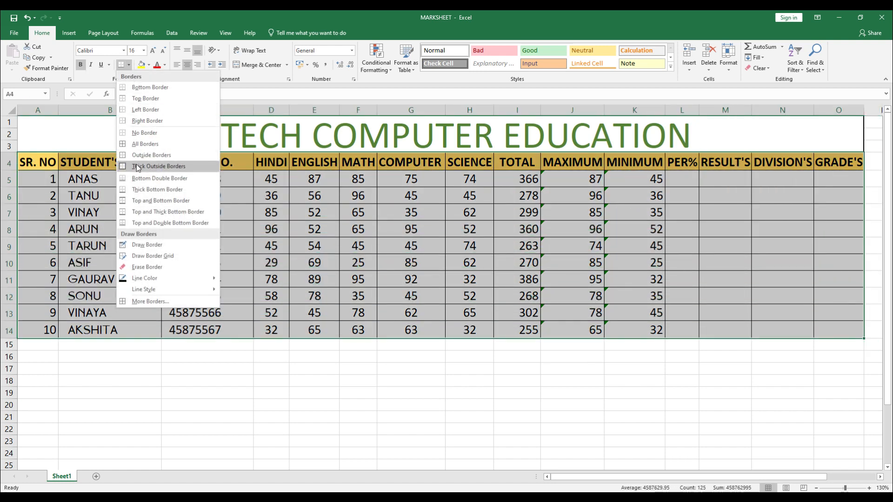
left_click(151, 166)
left_click(600, 369)
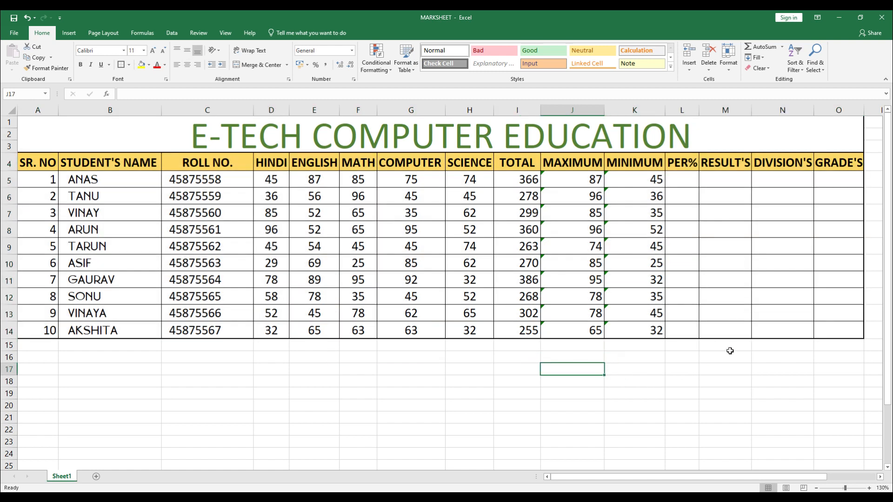
- Calculate the first student's percentage in L5 with the formula =I5/500*100
left_click(687, 181)
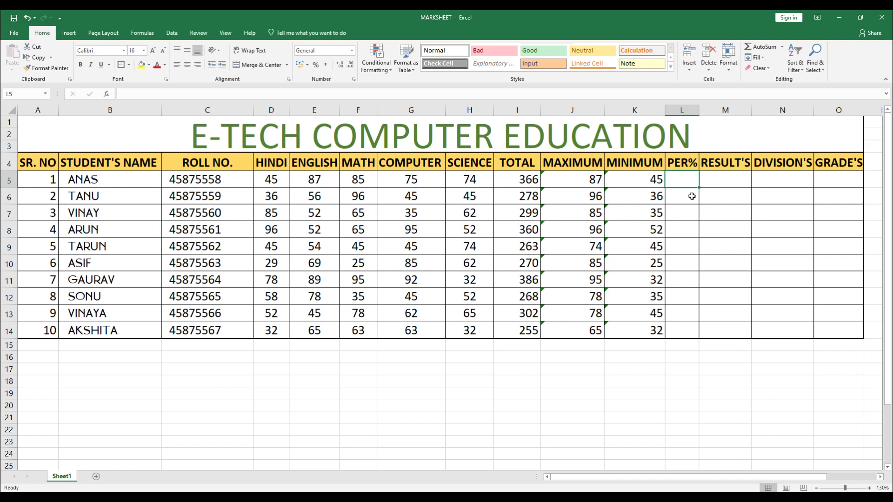
type("=")
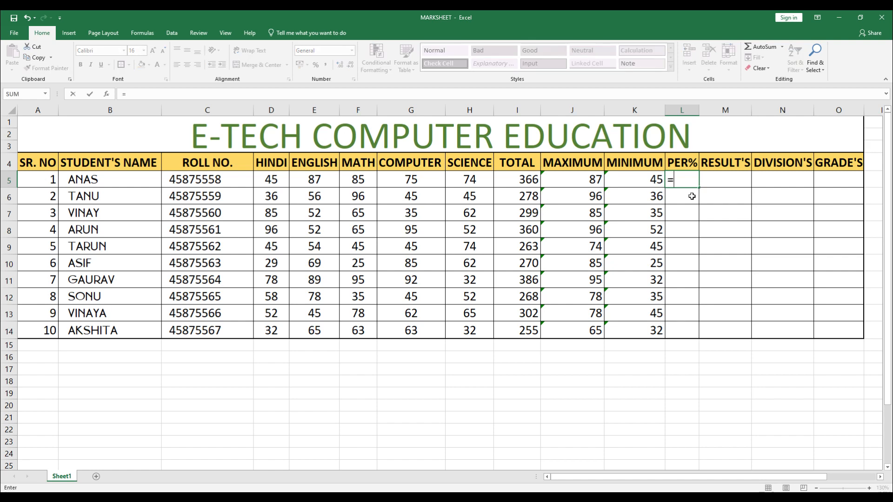
left_click(531, 180)
type("/")
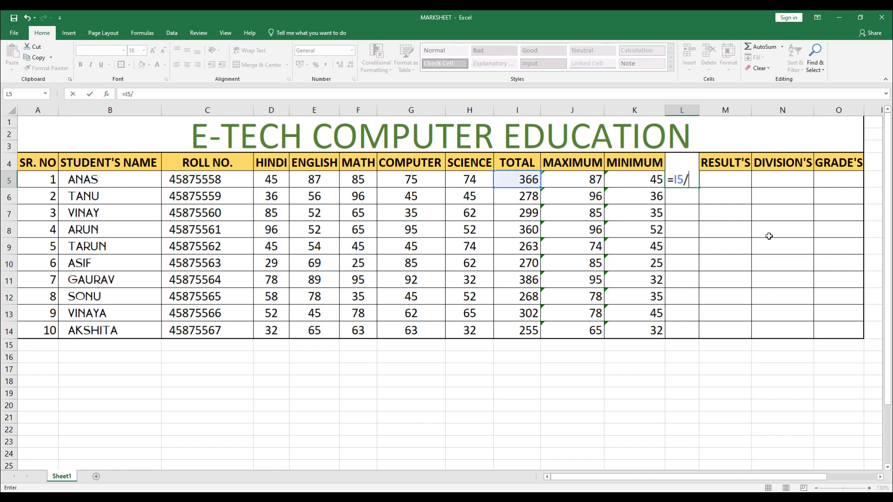
type("400")
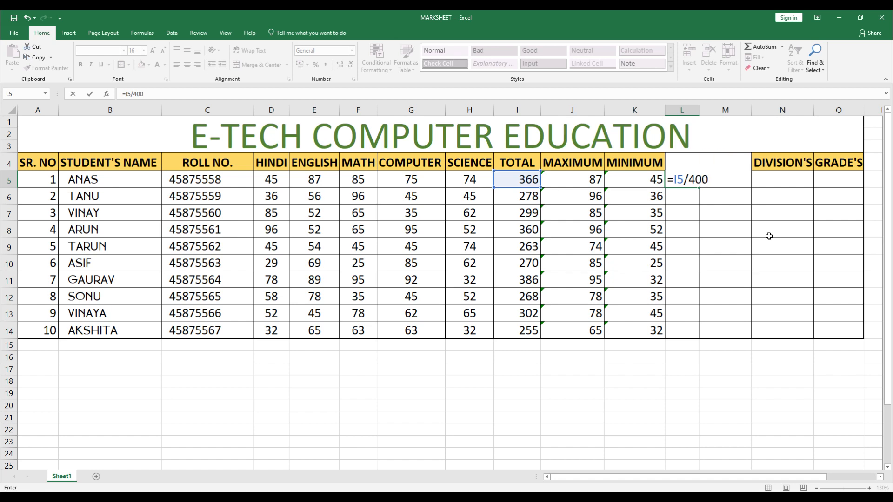
key("BackSpace")
key("BackSpace")
key("BackSpace")
type("500")
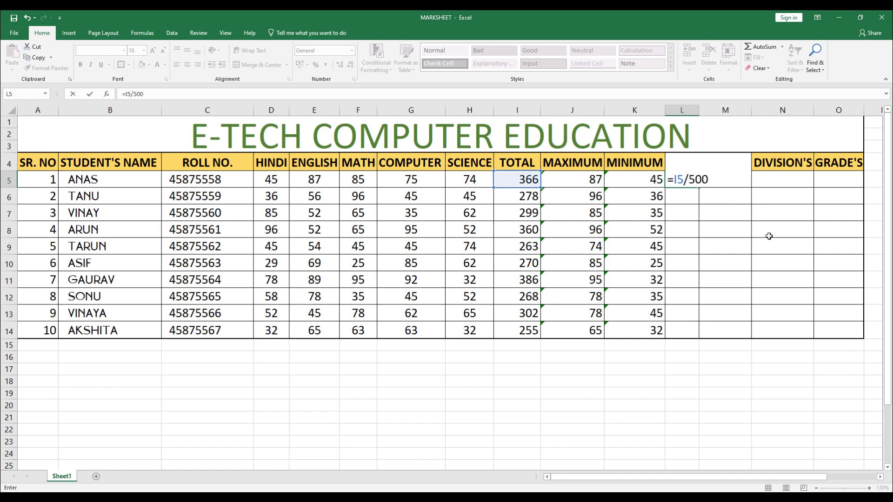
type("*100")
key("Return")
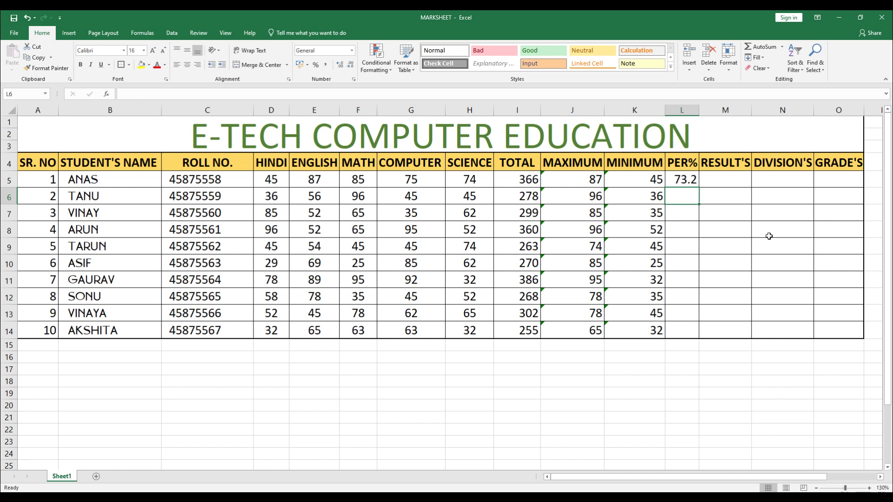
key("Up")
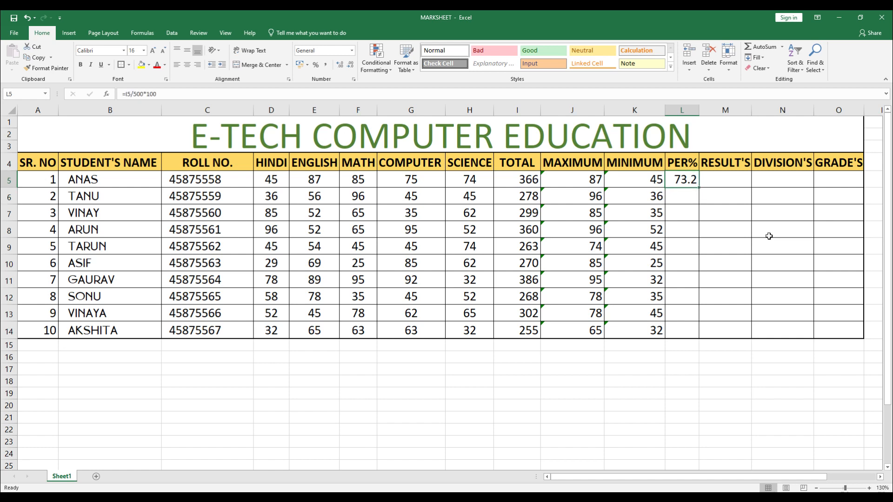
- Replace the percentage formula in L5 with =I5/5, and fill it down to L14
key("Delete")
type("=")
key("Left")
key("Left")
key("Left")
key("Left")
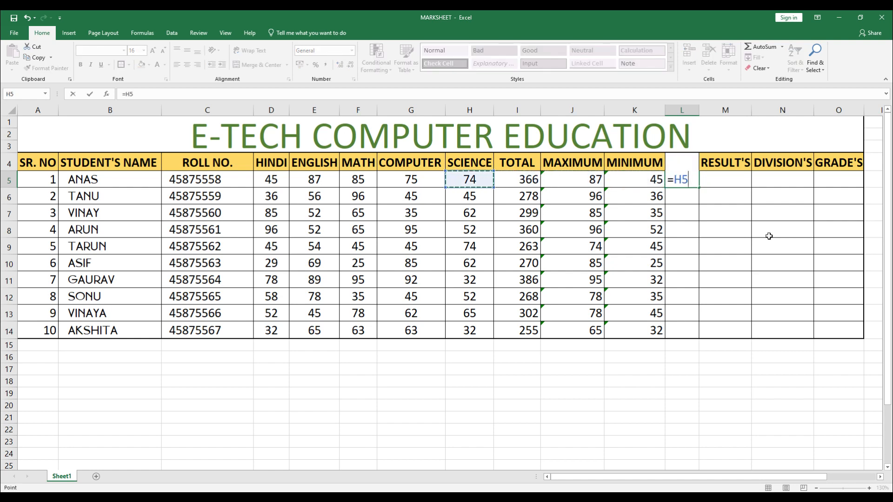
key("Right")
type("/")
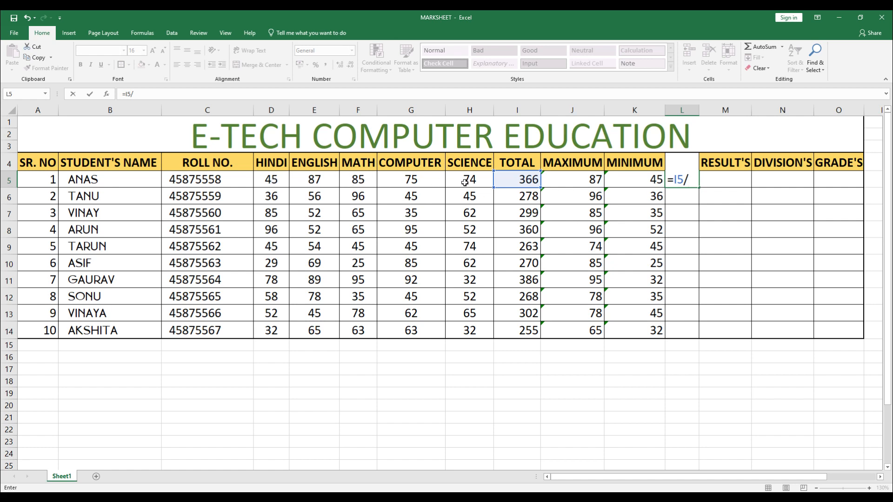
key("Return")
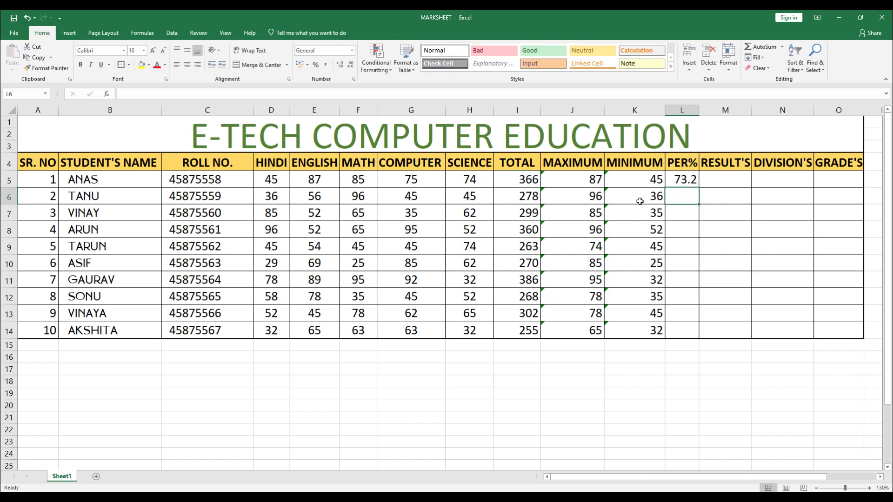
key("Up")
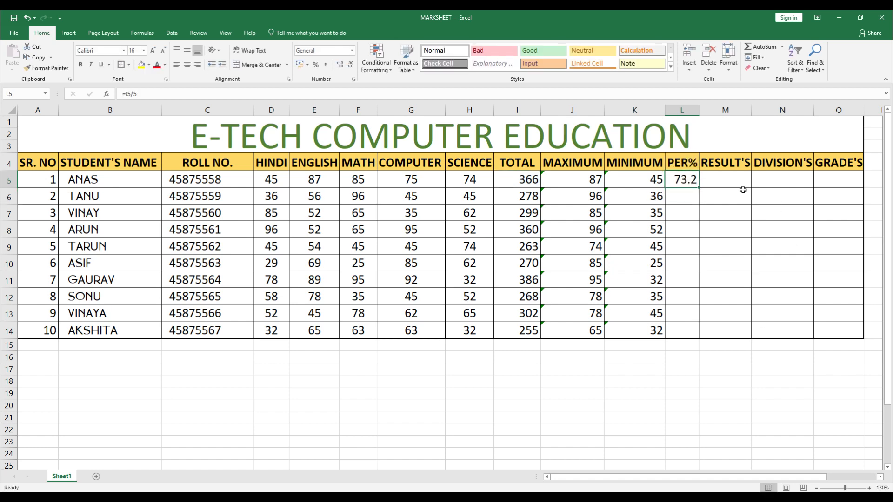
left_click_drag(699, 187, 698, 332)
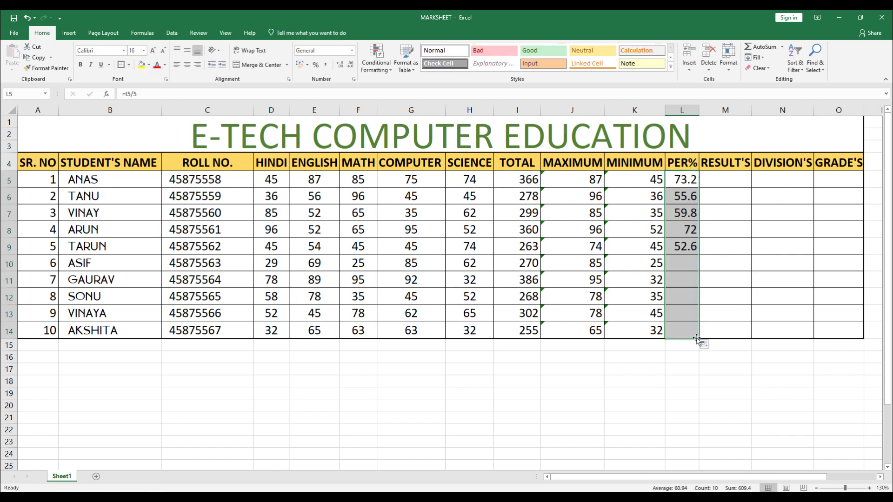
- Try the percent number style on the percentages in L5:L14, and undo it
left_click(316, 64)
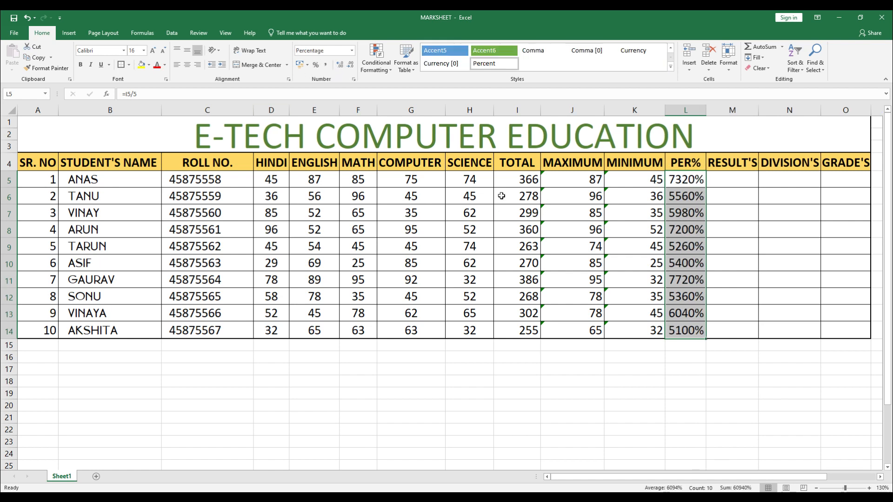
left_click(318, 68)
key("ctrl+z")
key("ctrl+z")
left_click(695, 368)
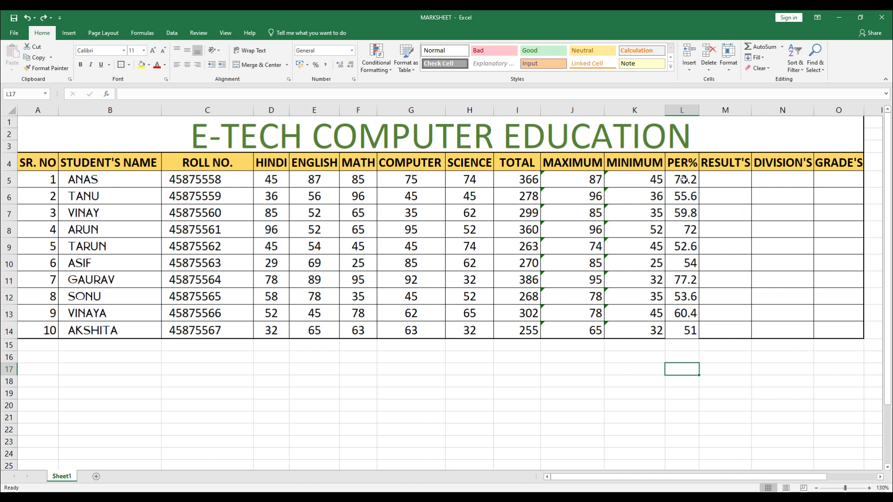
left_click_drag(694, 179, 683, 320)
key("ctrl+1")
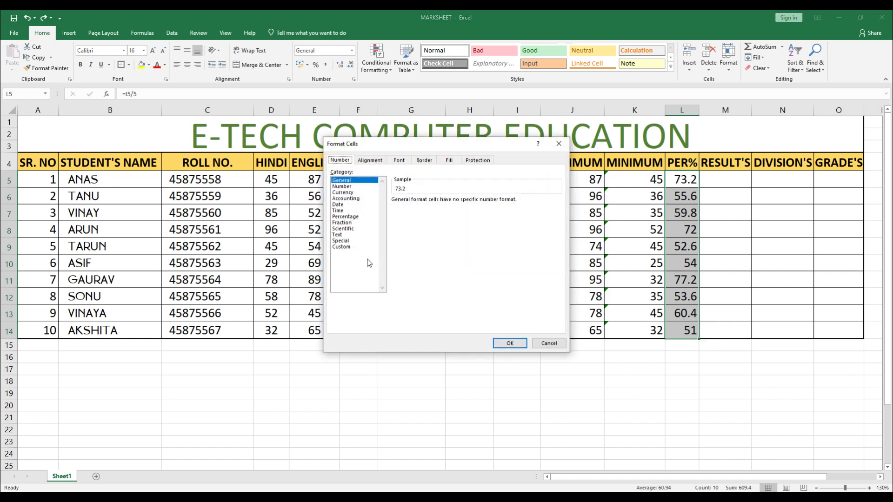
left_click(346, 247)
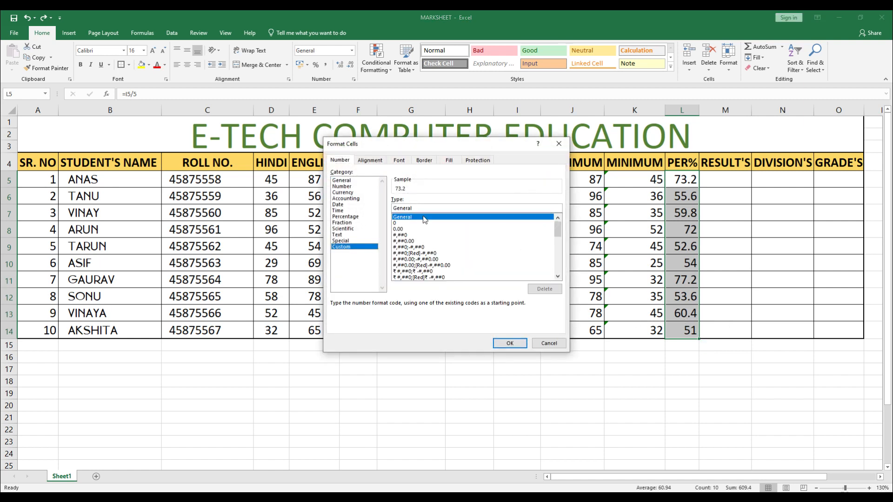
left_click(558, 343)
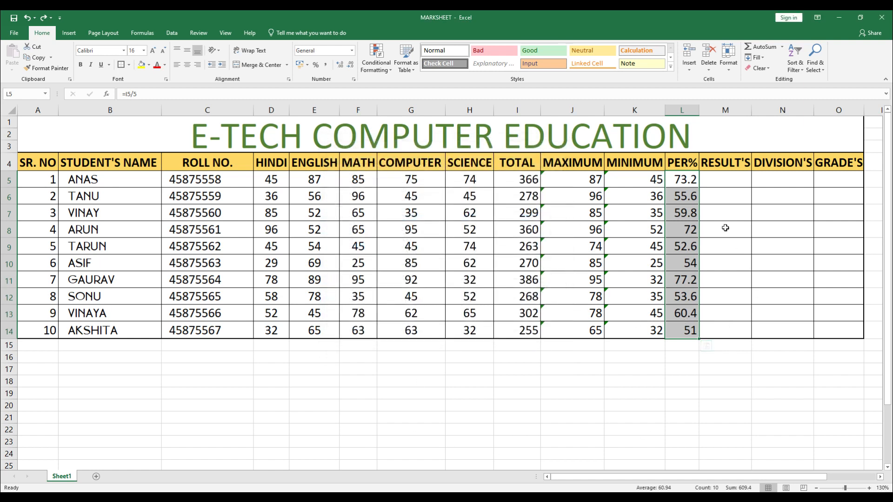
- Center the maximum, minimum and percentage values in J5:L14 horizontally
left_click(725, 180)
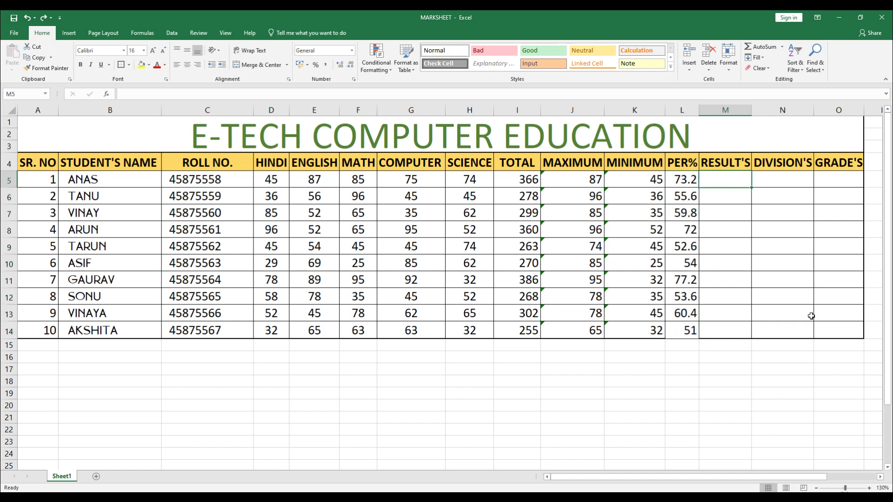
left_click_drag(733, 183, 737, 331)
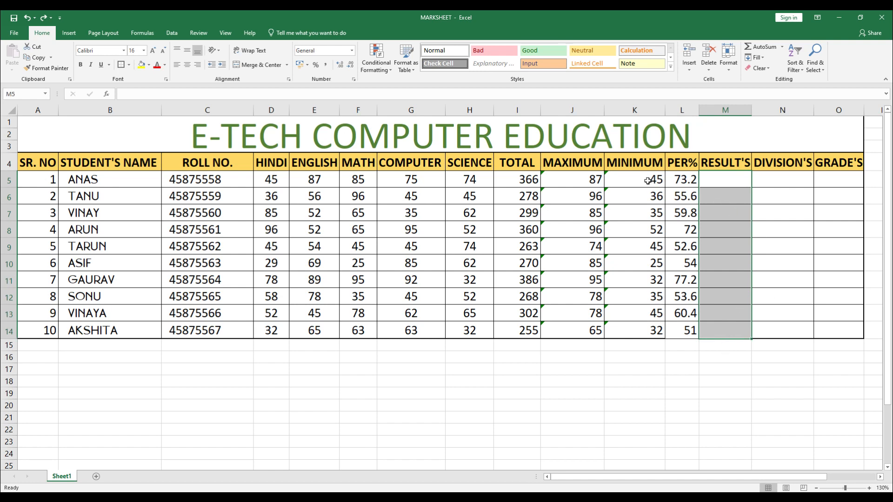
left_click_drag(572, 177, 691, 333)
left_click(186, 65)
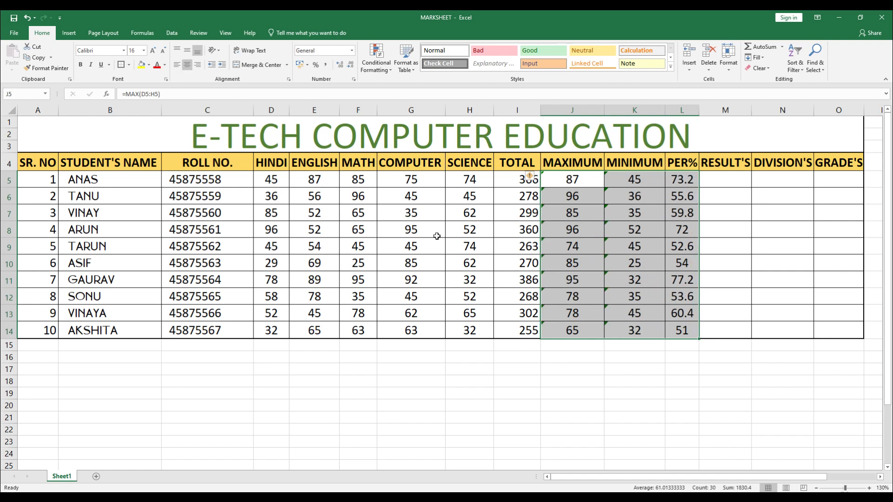
left_click(690, 214)
left_click(734, 179)
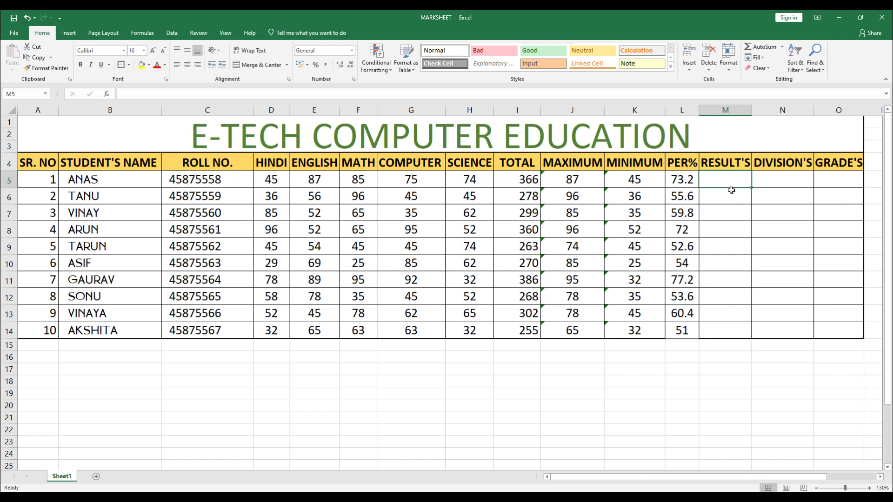
left_click_drag(729, 181, 730, 331)
left_click_drag(677, 184, 683, 333)
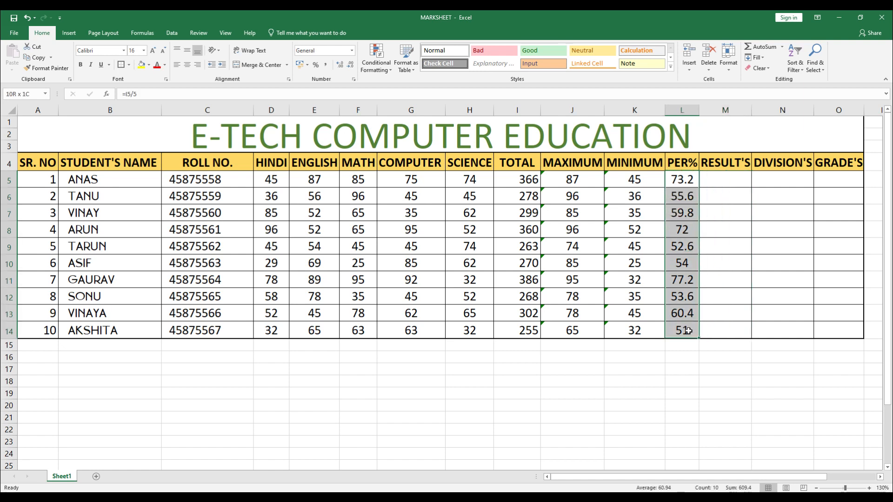
left_click(725, 185)
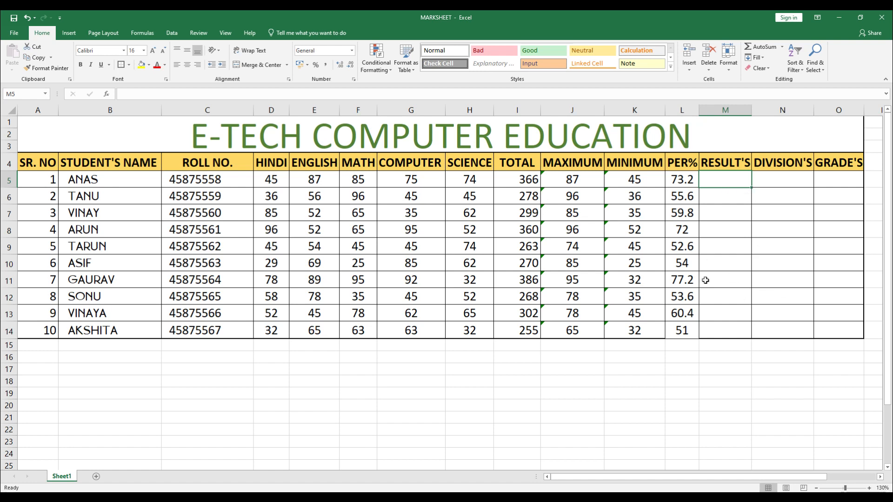
left_click_drag(722, 180, 729, 329)
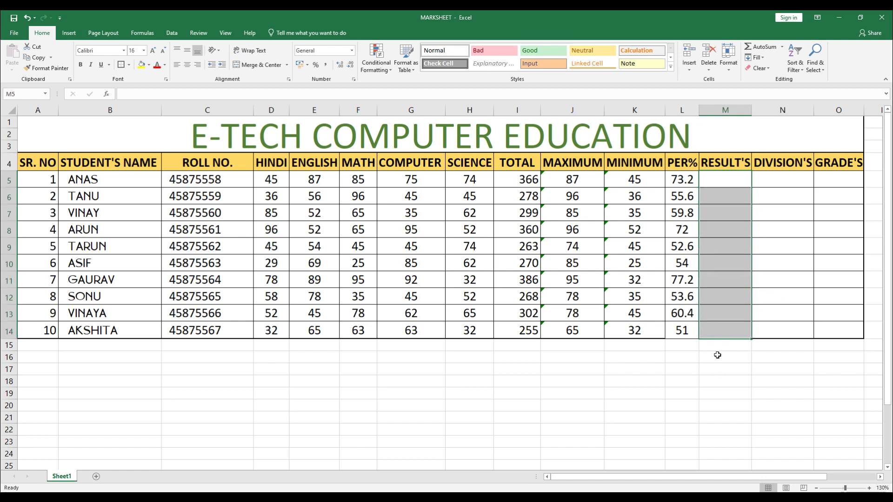
- Begin the first student's result formula in M5 with the Hindi and English pass conditions, =IF(AND(D5>33,E5>33,
left_click(727, 183)
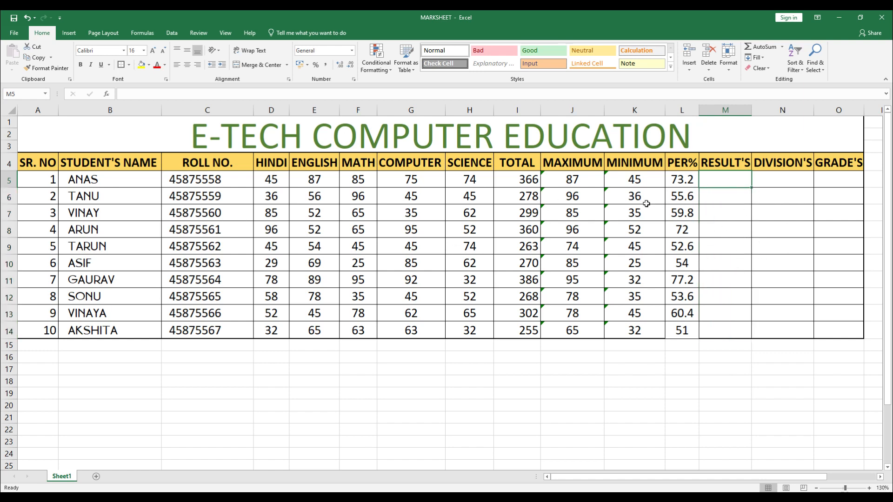
type("=")
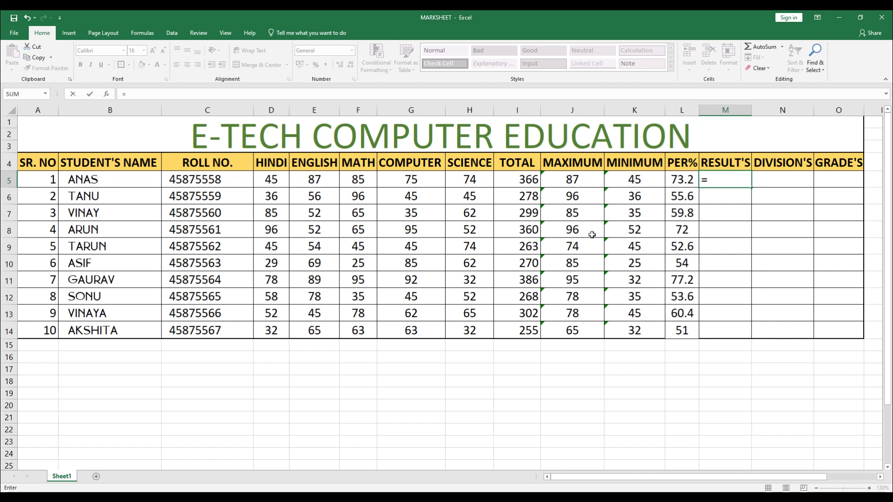
type("IF(AND(")
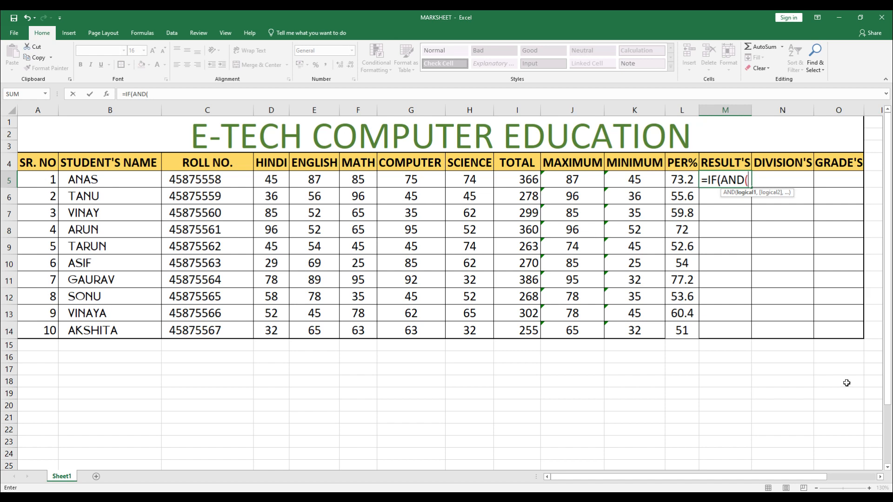
left_click(281, 179)
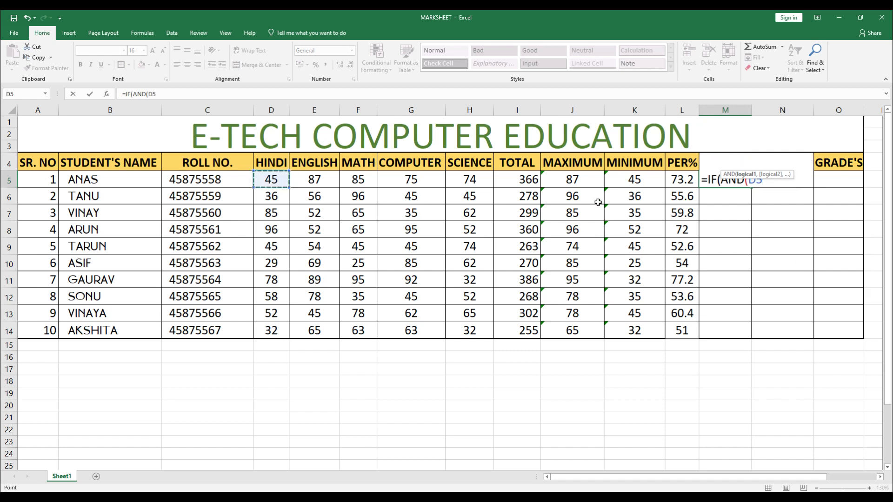
type(">")
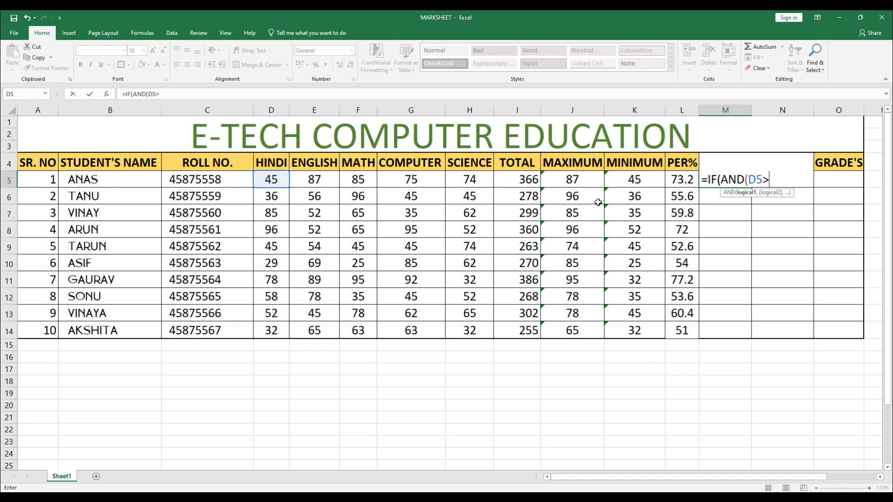
type("33,")
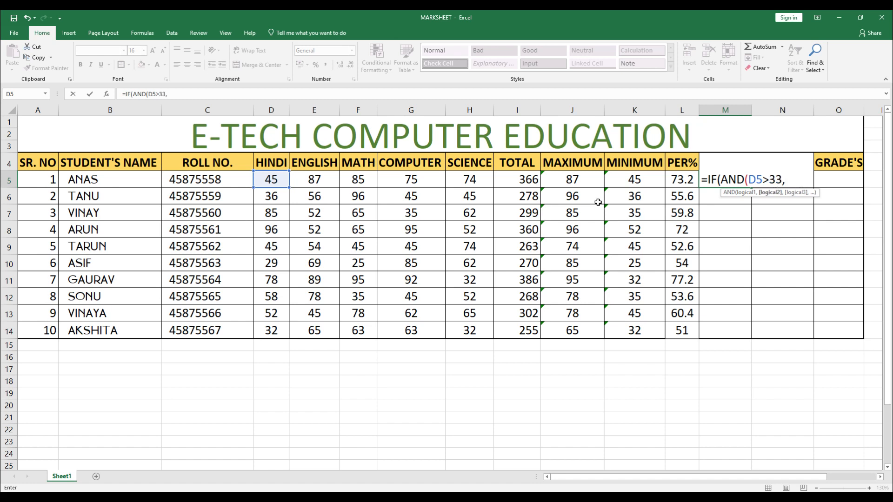
left_click(328, 183)
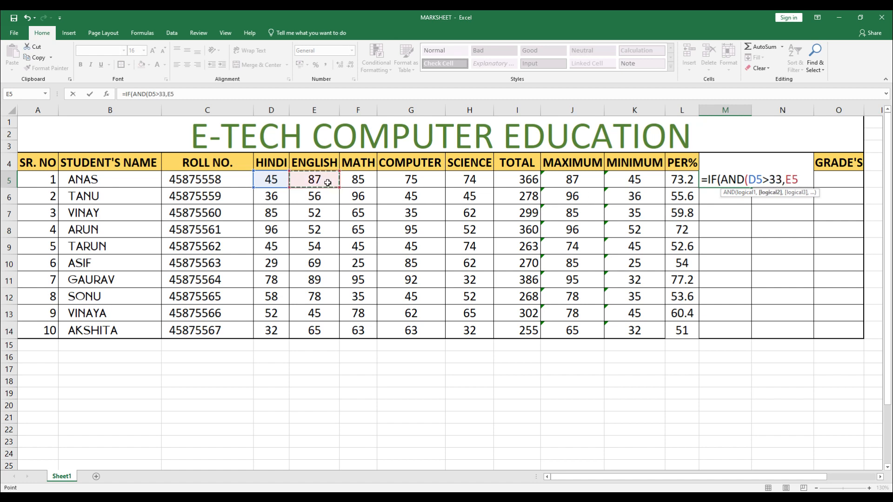
type(">33")
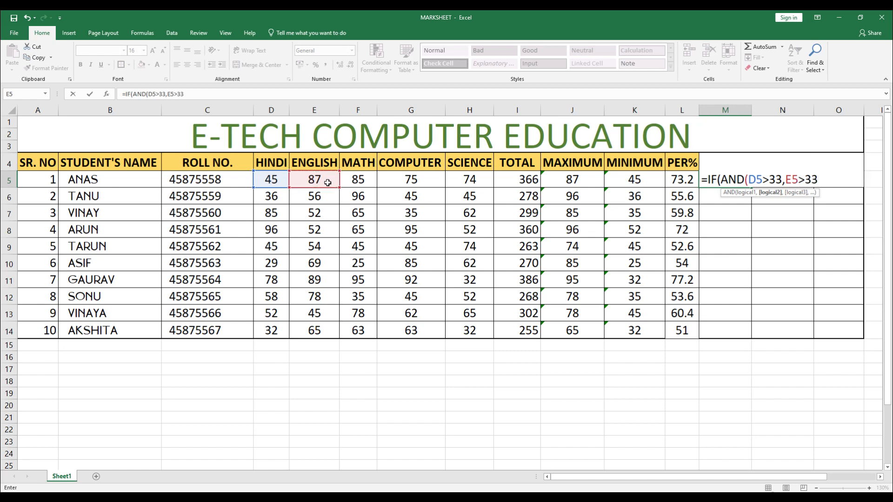
type(",")
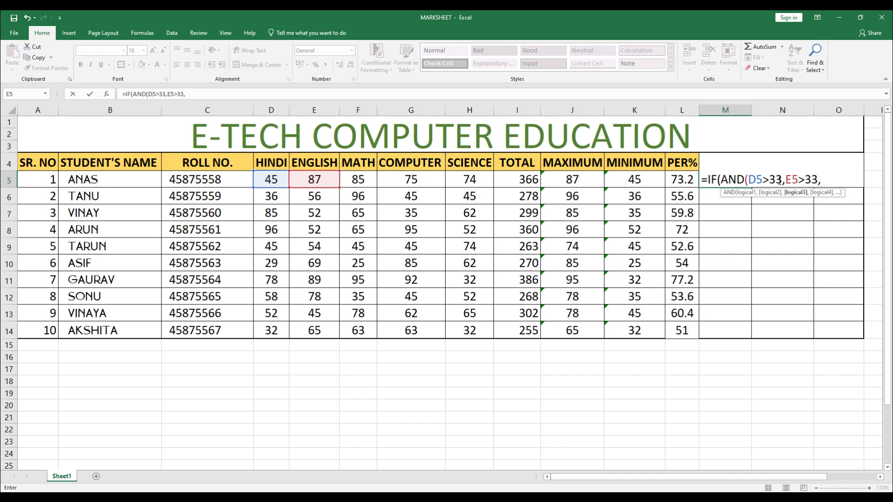
- Add the Math pass condition F5>33, to the AND test of the result formula in M5
mouse_move(764, 180)
left_mouse_down()
mouse_move(748, 180)
mouse_move(770, 180)
left_mouse_up()
left_click(766, 179)
left_click_drag(783, 179, 750, 179)
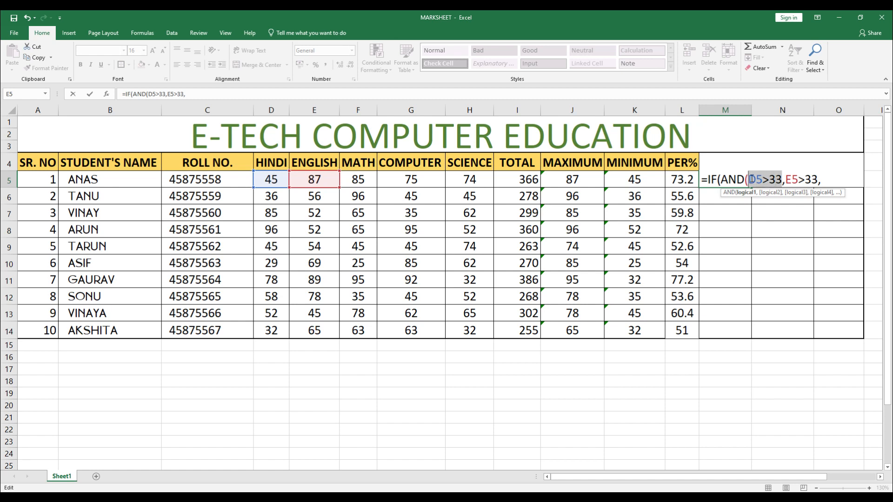
left_click(770, 180)
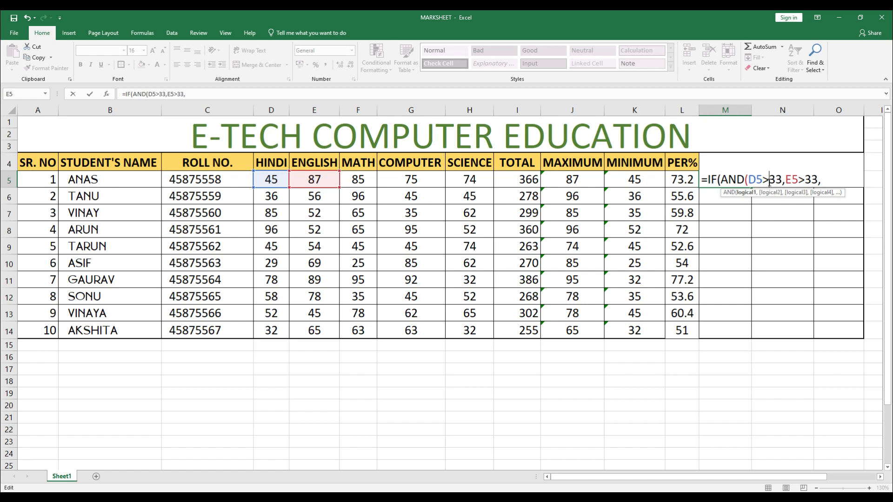
left_click(827, 183)
left_click(363, 185)
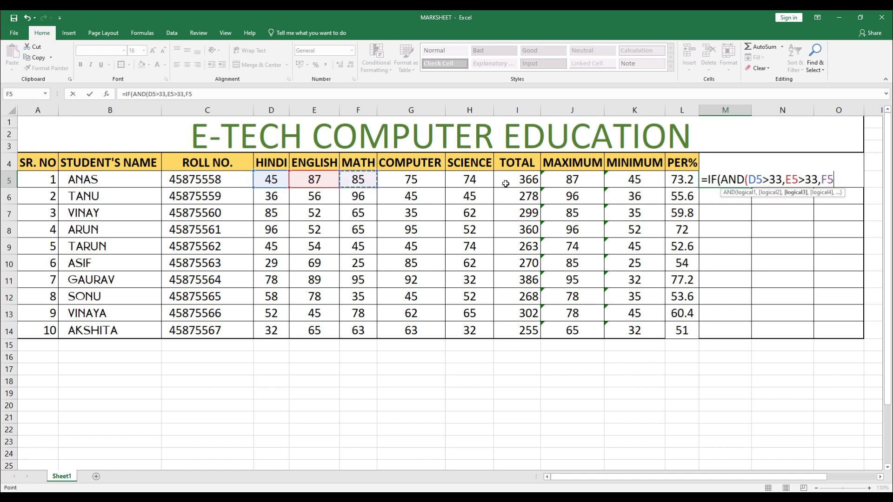
type(">")
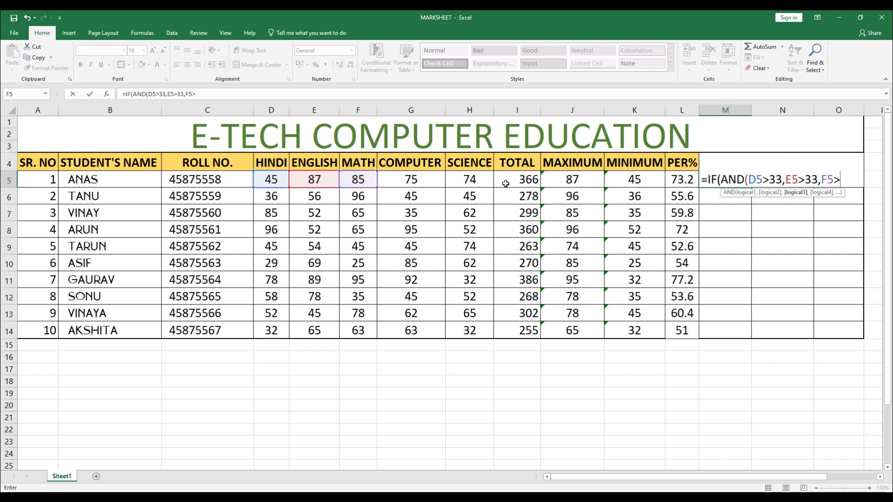
type("33,")
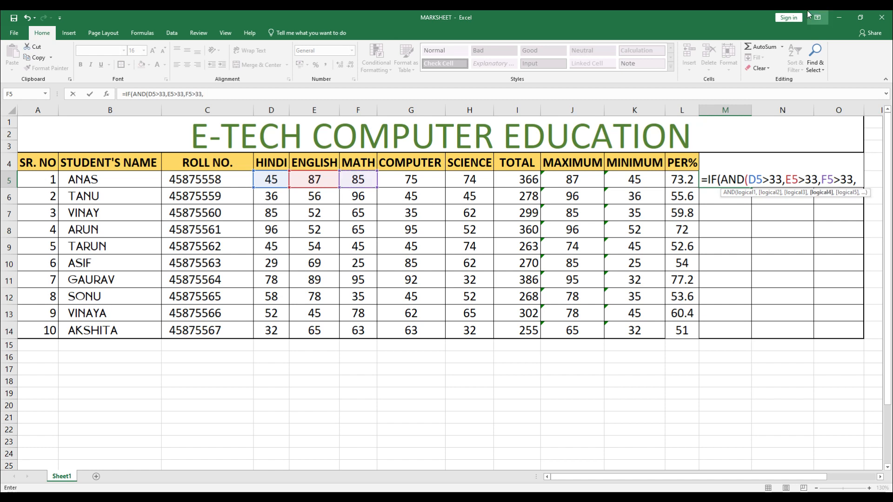
- Add the Computer and Science conditions G5>33 and H5>33 to the M5 formula, and close the AND test
left_click(440, 181)
type(">")
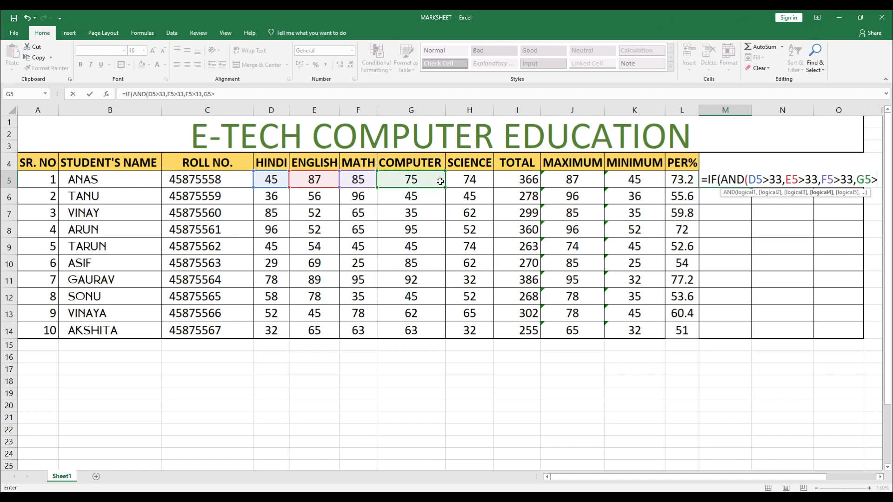
type("33,")
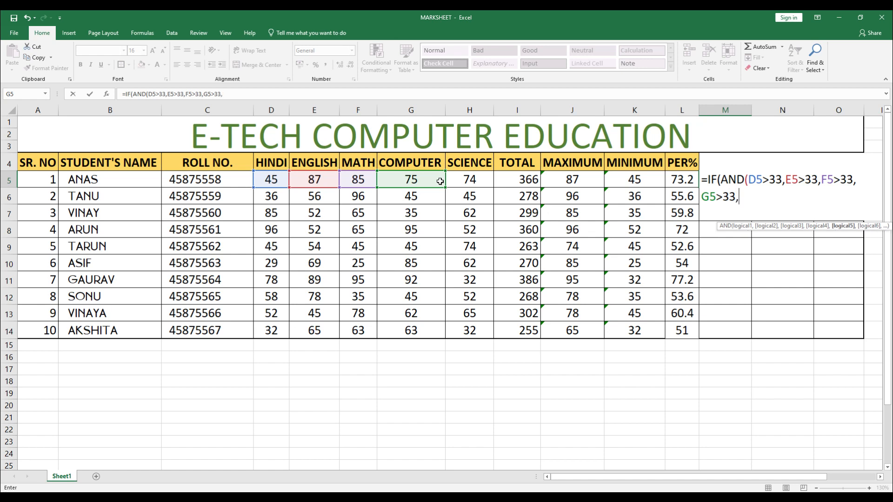
left_click(471, 181)
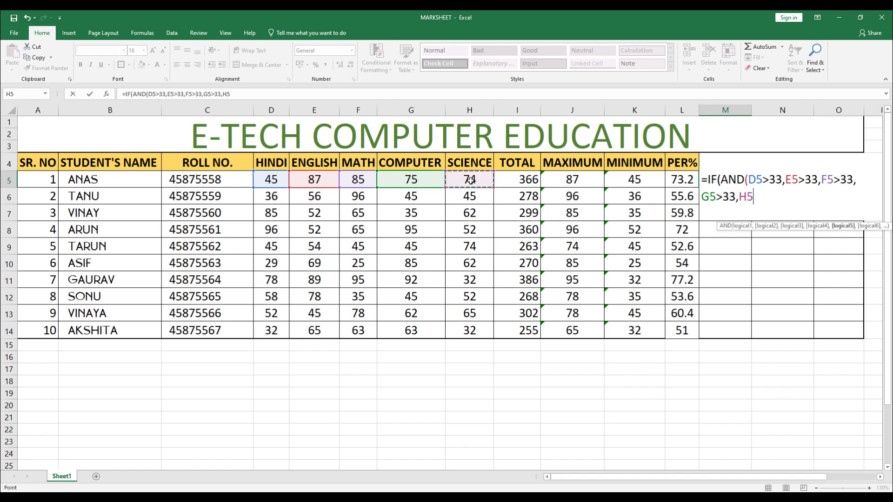
type(">33")
type("),")
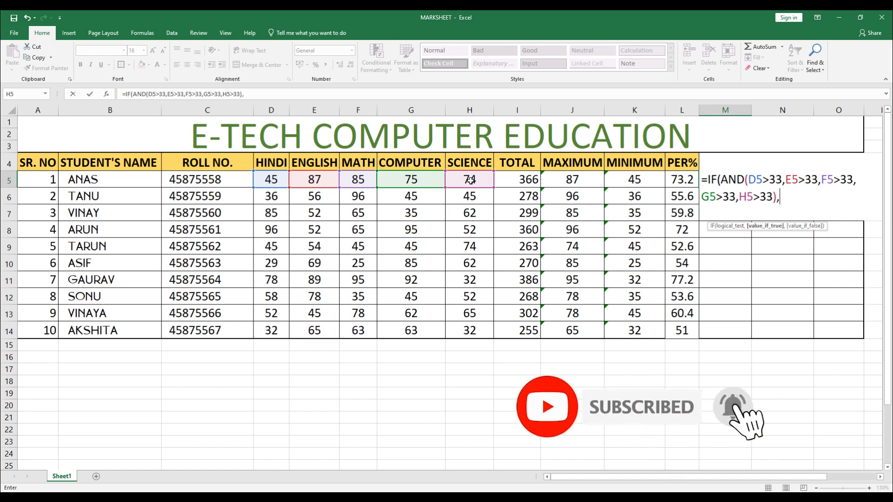
- Complete the M5 formula with "PASS" as the true value and "FAIL" as the false value, accepting the closing-parenthesis correction
type("\"P")
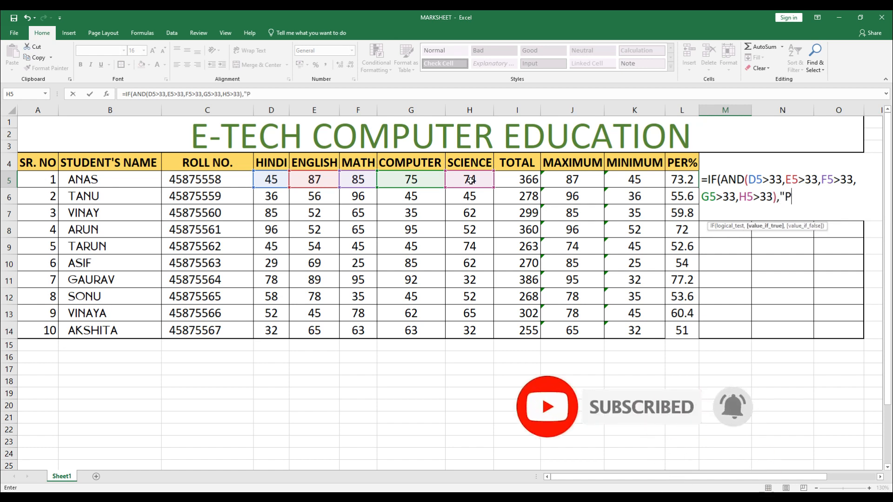
type("ASS\",")
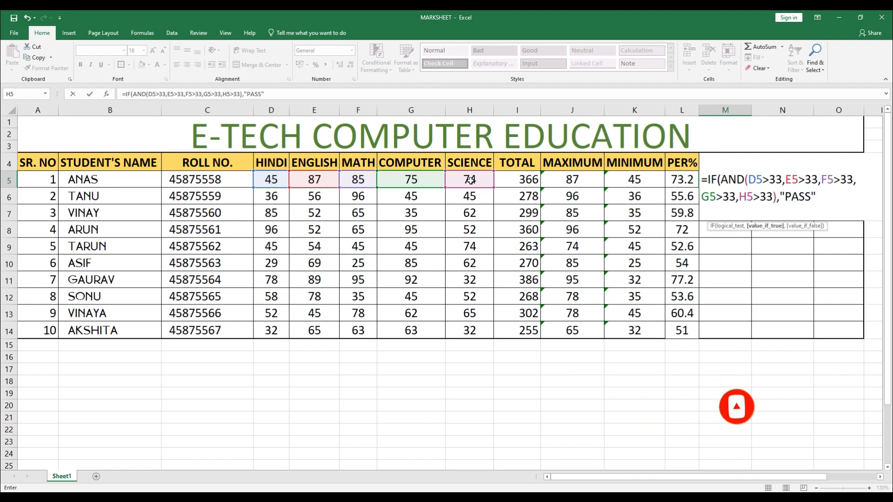
type("\"FAIL")
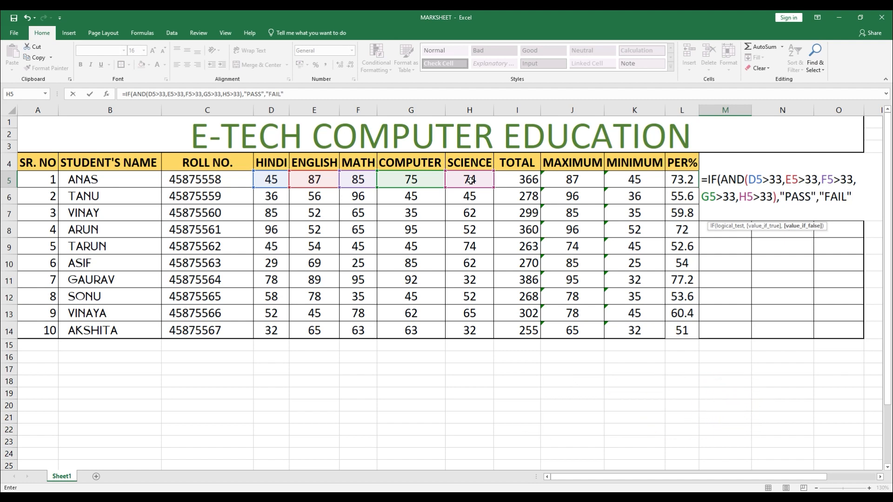
key("Return")
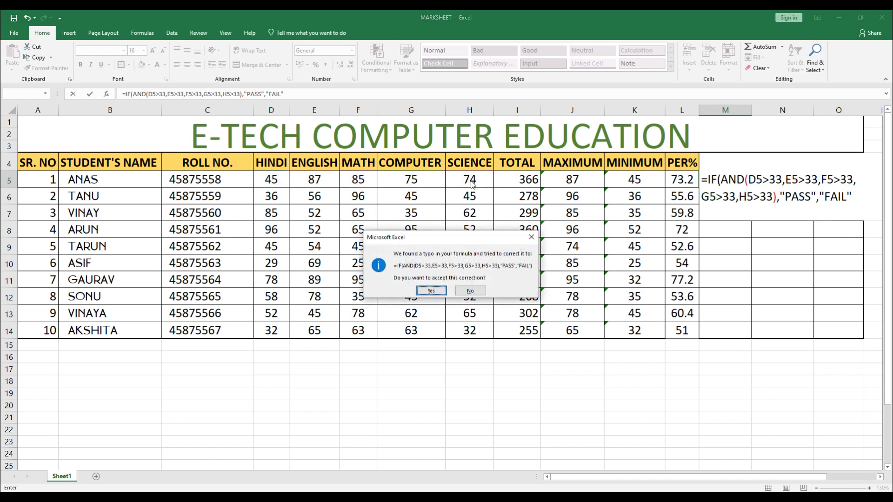
key("Return")
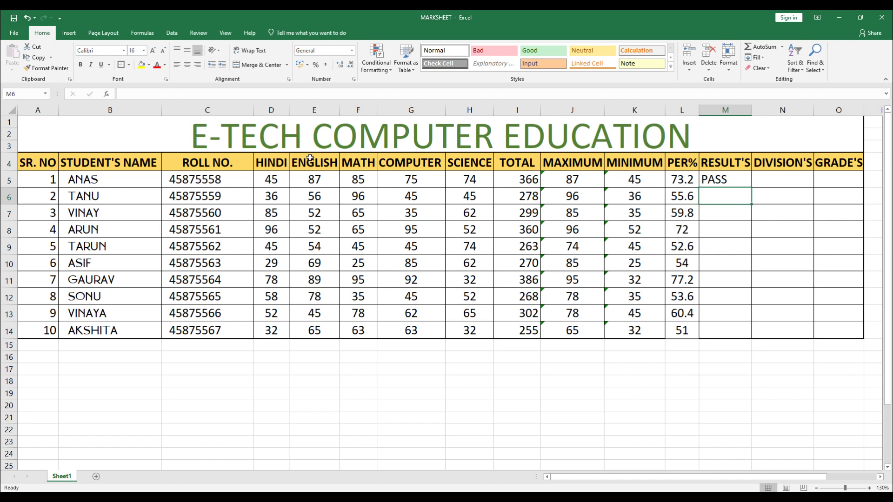
- Fill the result formula from M5 down to M14 for all students
left_click_drag(268, 178, 465, 181)
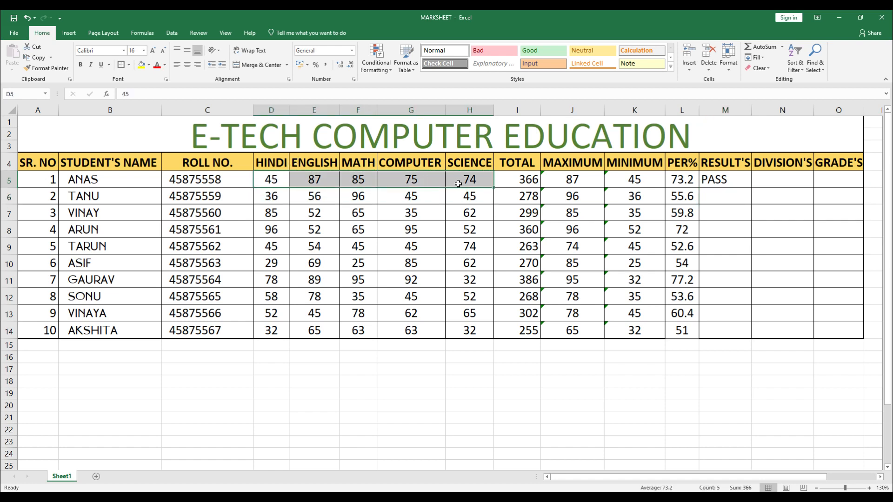
left_click(740, 171)
left_click_drag(752, 188, 756, 339)
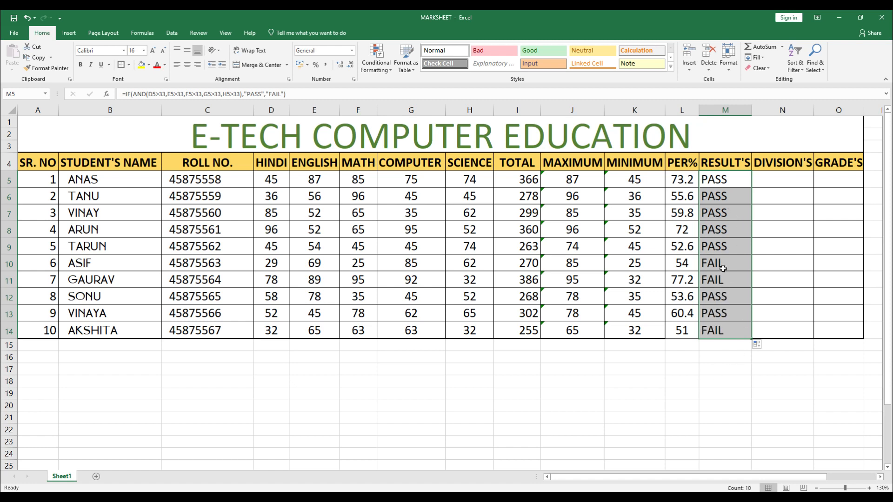
- Review the results in M5:M14 against the subject marks, especially in rows 10 and 5
left_click(305, 262)
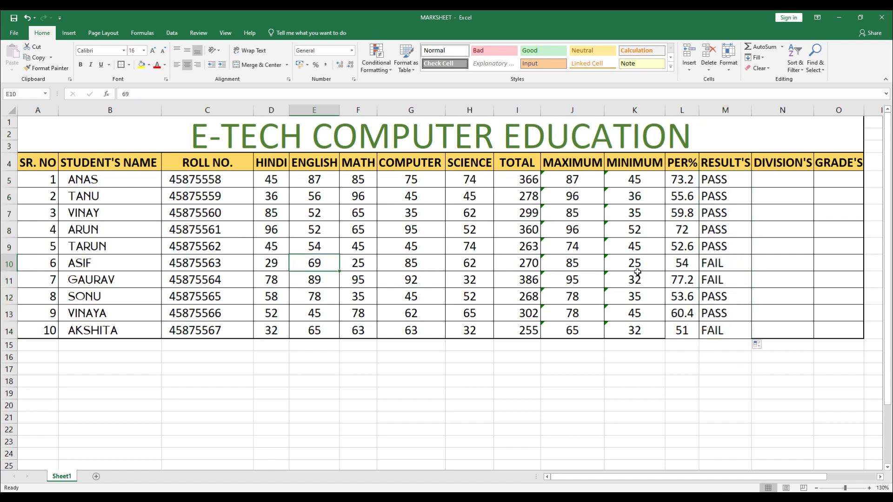
left_click_drag(727, 266, 291, 260)
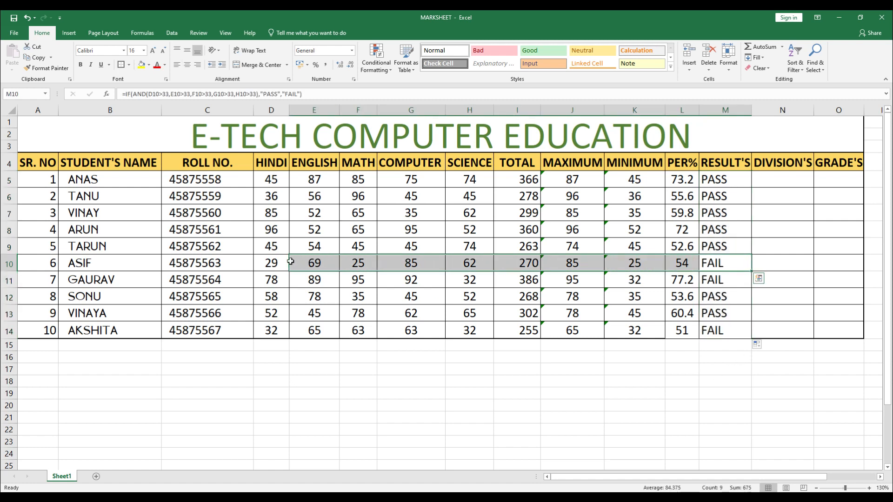
left_click(282, 262)
left_click_drag(726, 180, 735, 334)
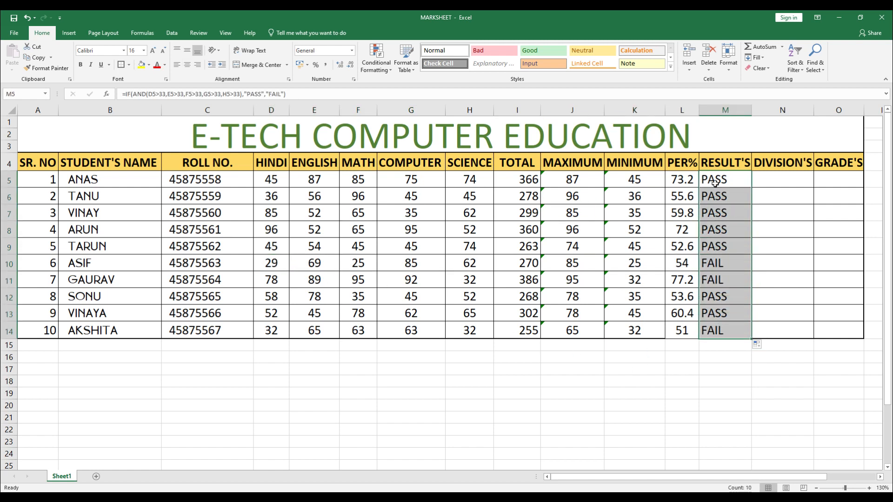
left_click(718, 372)
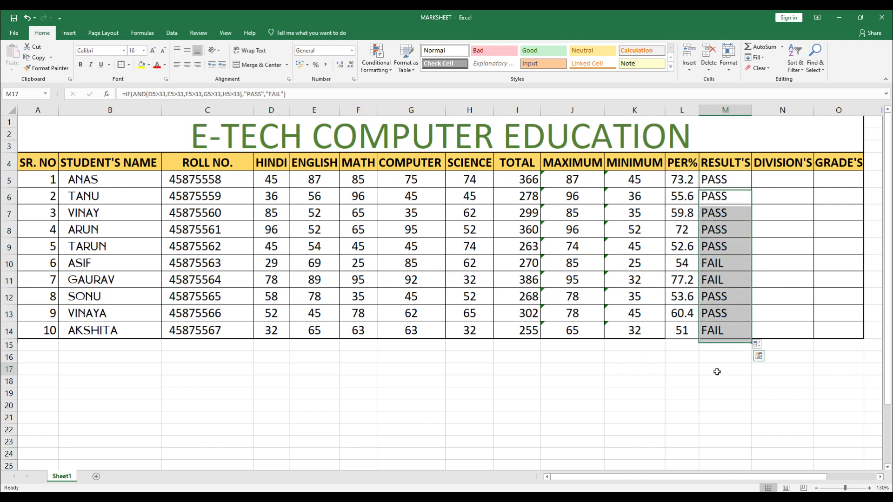
left_click(733, 182)
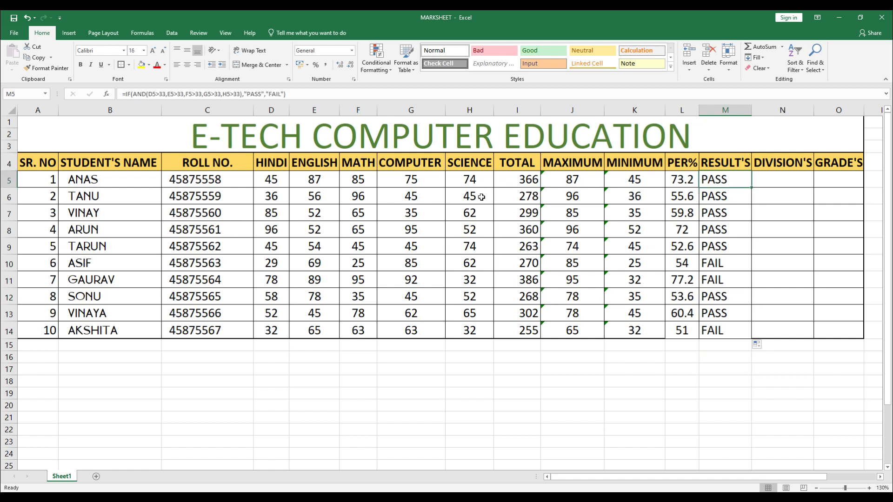
left_click(518, 179)
left_click_drag(275, 179, 470, 179)
left_click(716, 186)
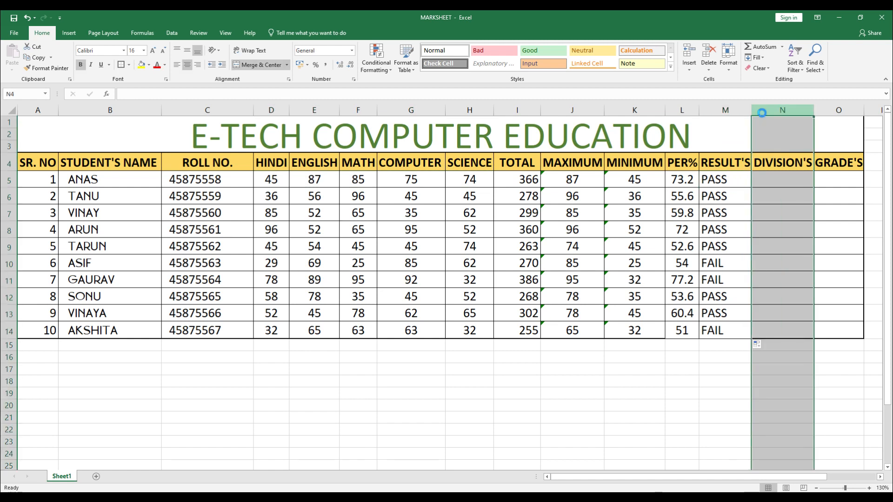
- Insert a blank column before DIVISION'S, and rename the M4 header to RESULT'S -1 with column M fitted to it
key("ctrl+shift+plus")
left_click(747, 162)
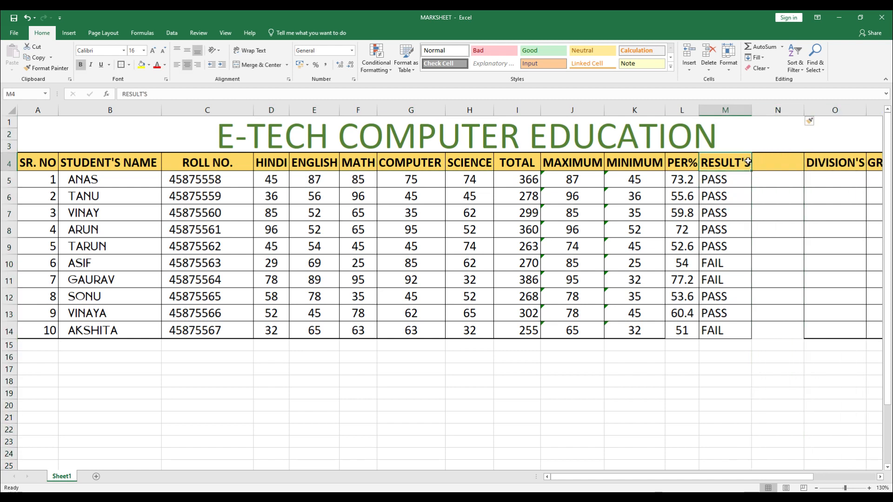
double_click(747, 162)
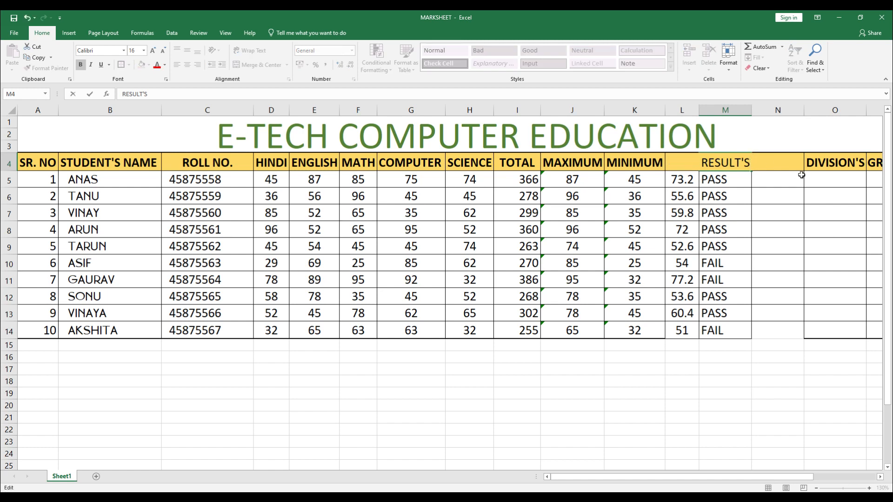
type("-1")
key("Return")
left_click(801, 174)
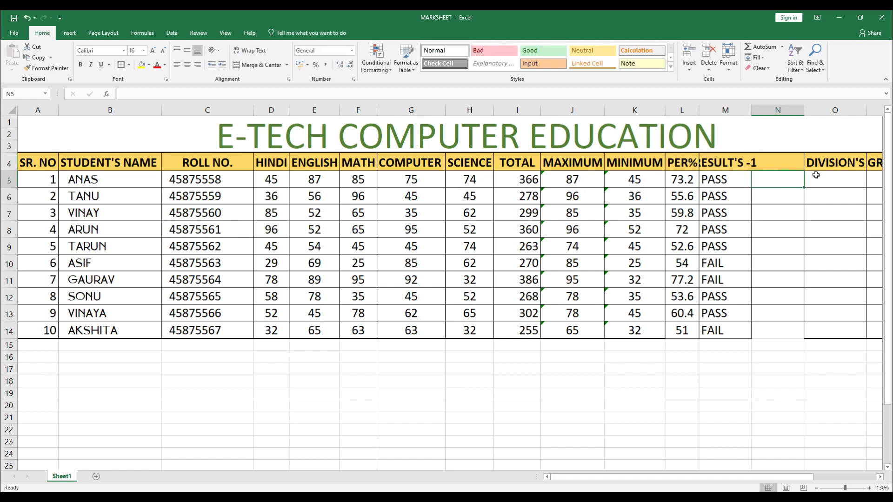
double_click(751, 111)
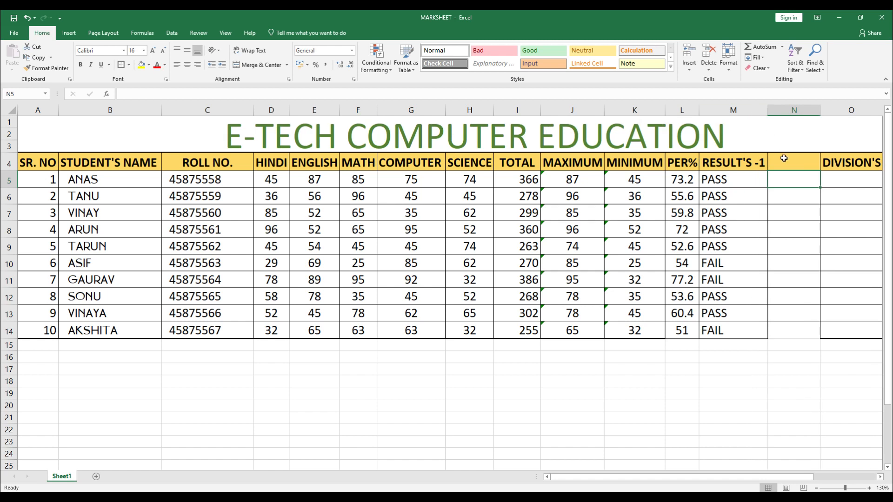
- Enter the header RESULT'S 2 in N4 and widen column N to fit it
left_click(784, 159)
type("RE")
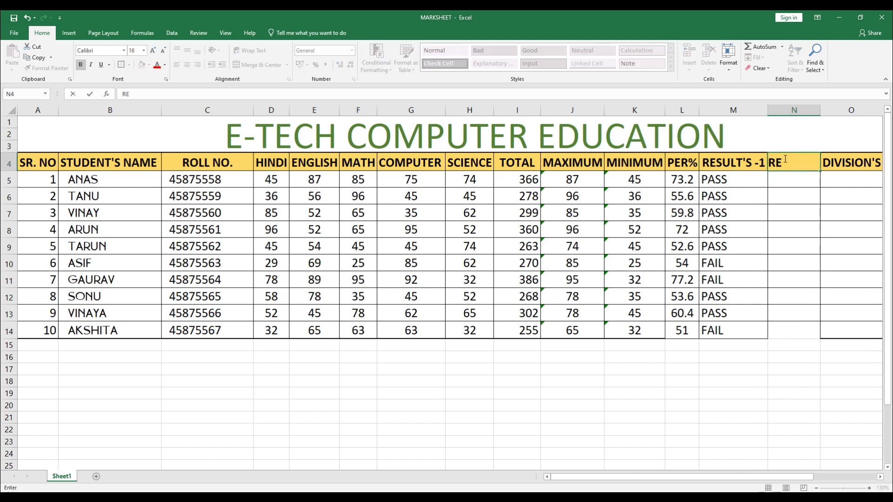
type("UL")
key("BackSpace")
key("BackSpace")
type("SU;L")
key("BackSpace")
key("BackSpace")
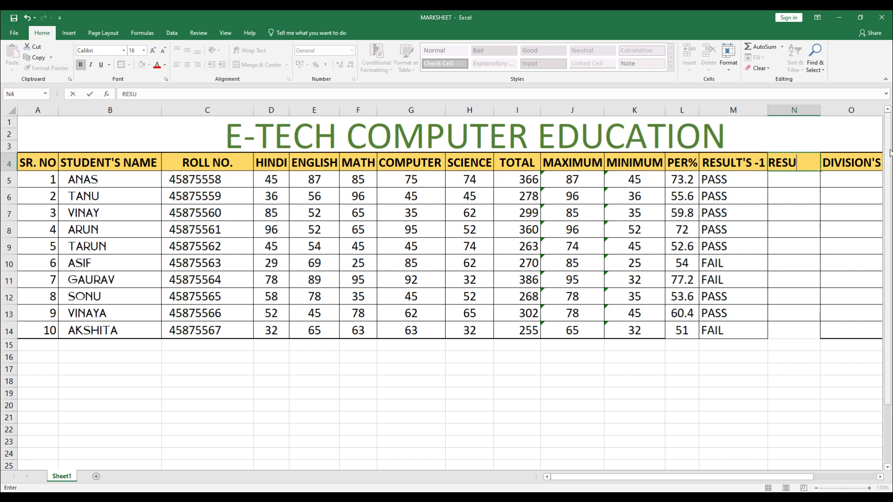
type("LT'S")
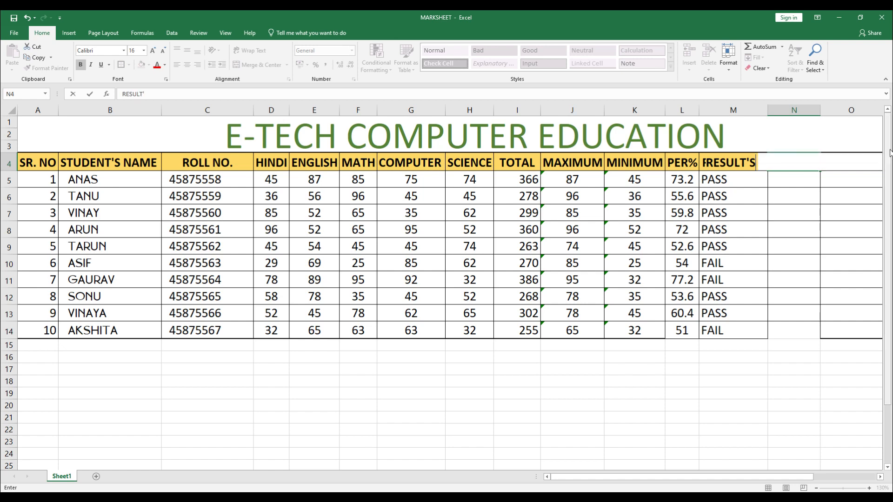
type(" 2")
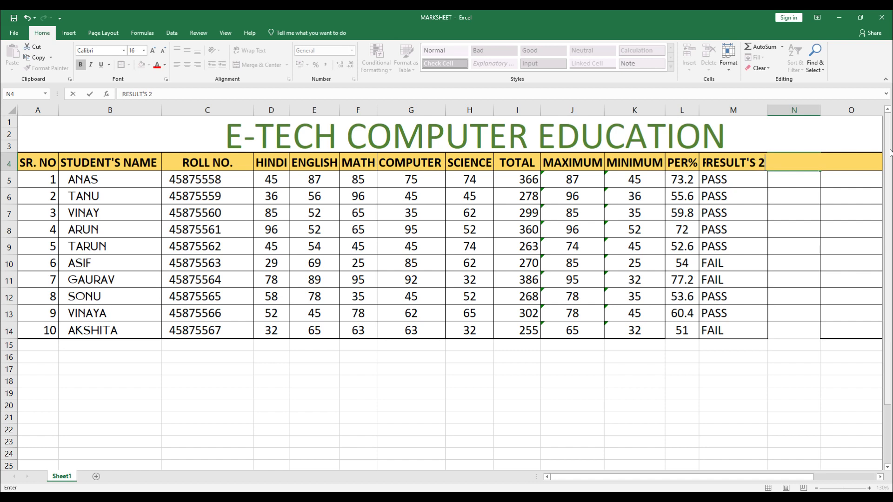
key("Return")
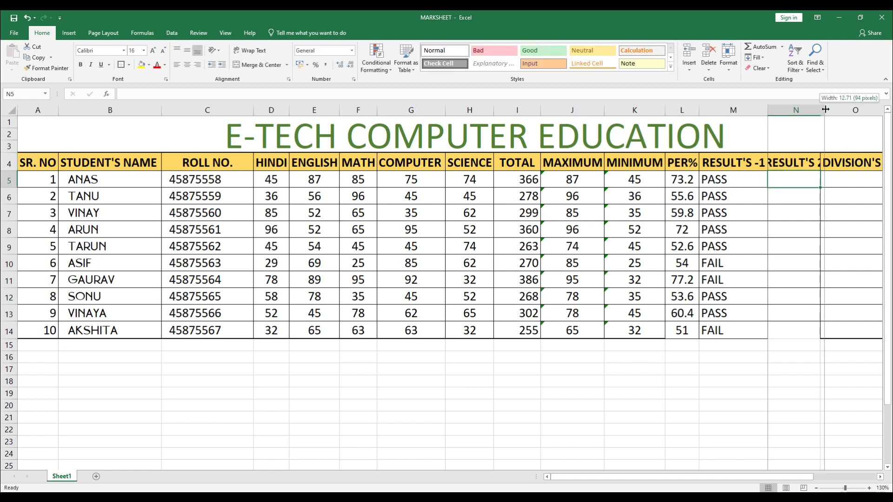
left_click_drag(820, 110, 832, 110)
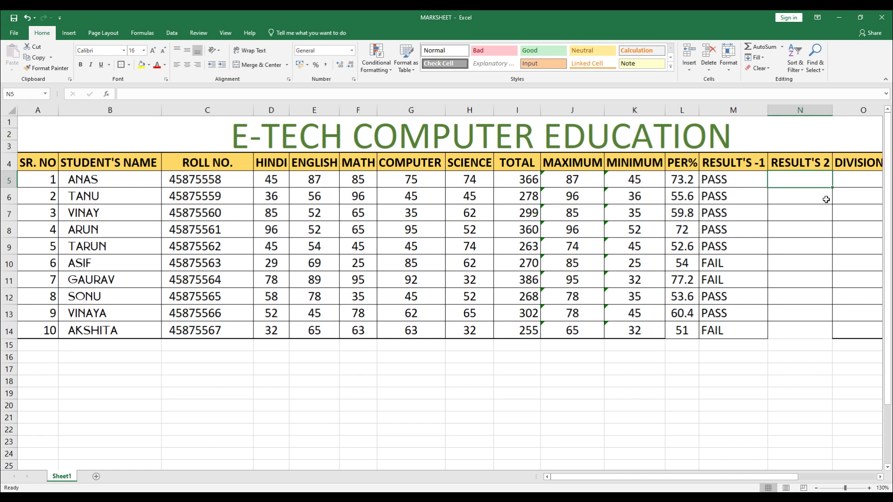
- Delete the RESULT'S 2 column from the marksheet
left_click(803, 222)
left_click_drag(571, 479, 609, 479)
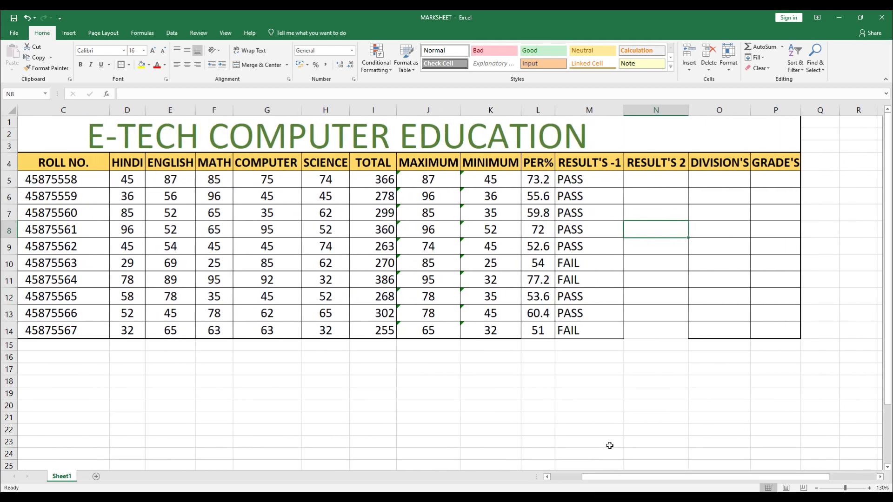
left_click(664, 108)
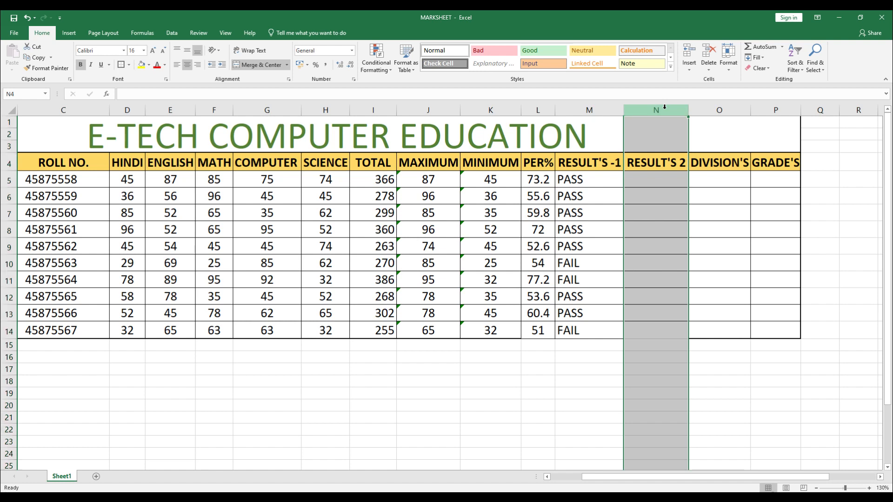
key("ctrl+minus")
left_click(630, 273)
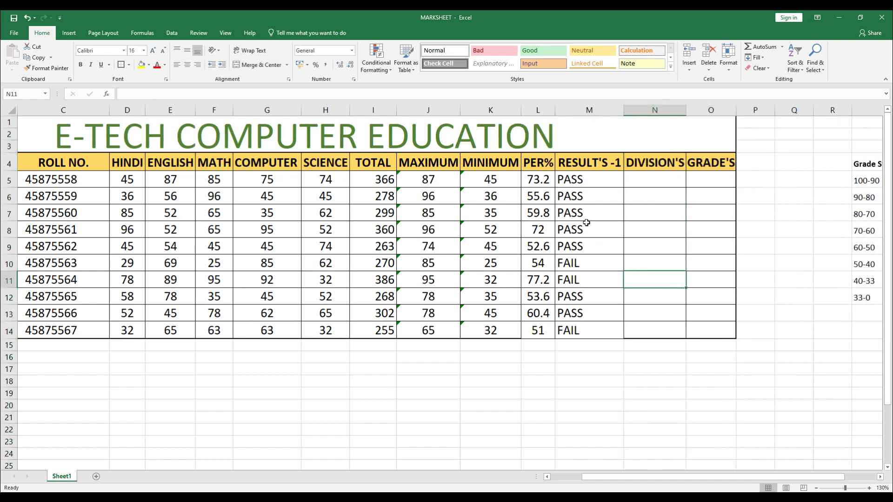
- Review the pass and fail results in M5:M14 within the whole marksheet, alongside the empty DIVISION'S column
left_click_drag(579, 182, 583, 325)
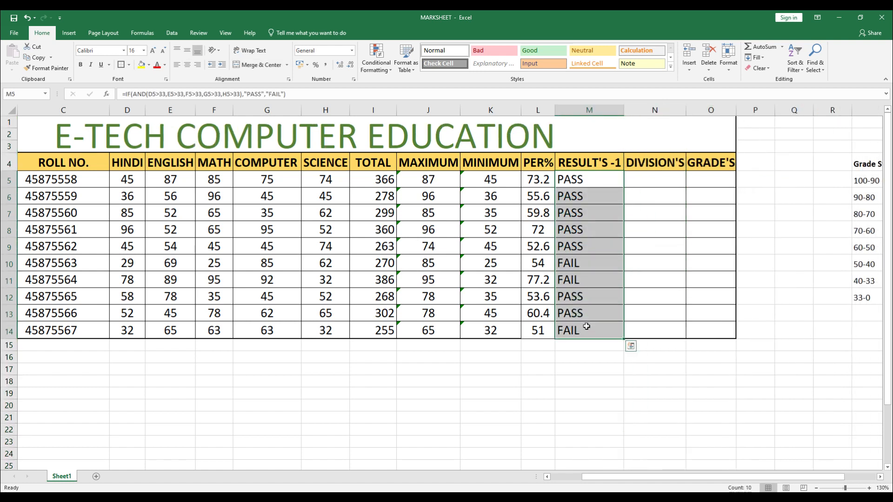
left_click(642, 179)
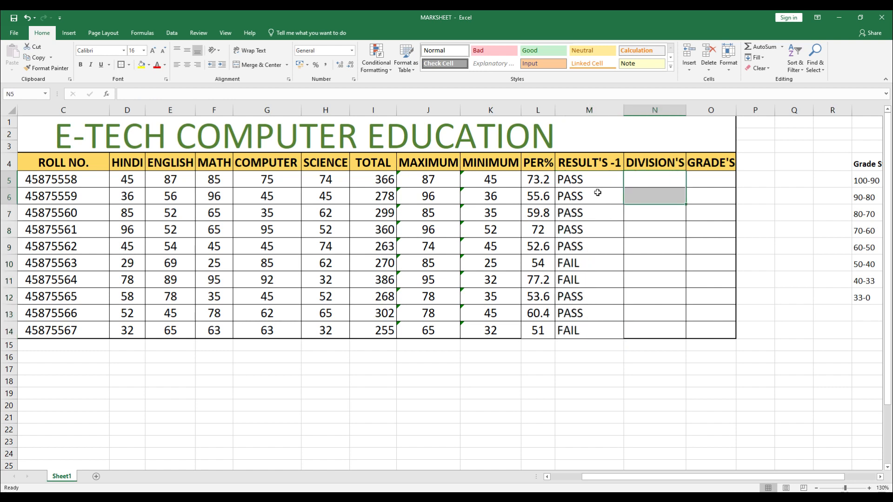
left_click_drag(593, 179, 599, 333)
left_click(568, 337)
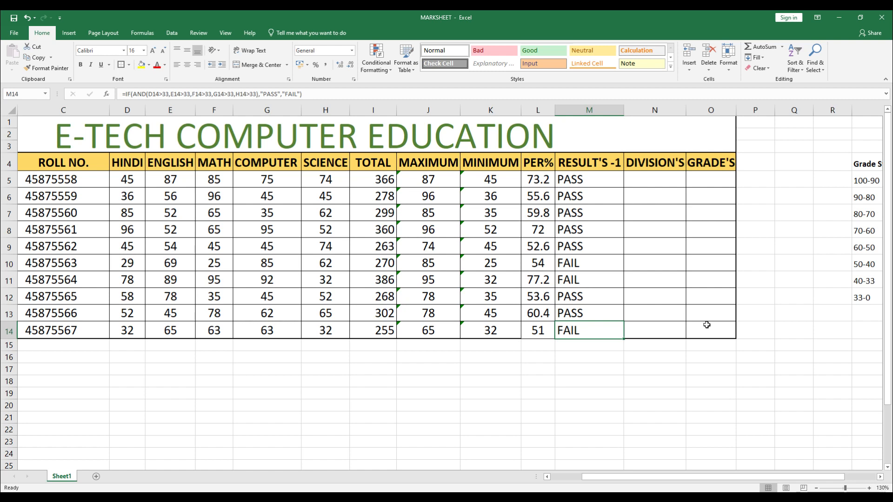
left_click_drag(706, 325, 2, 145)
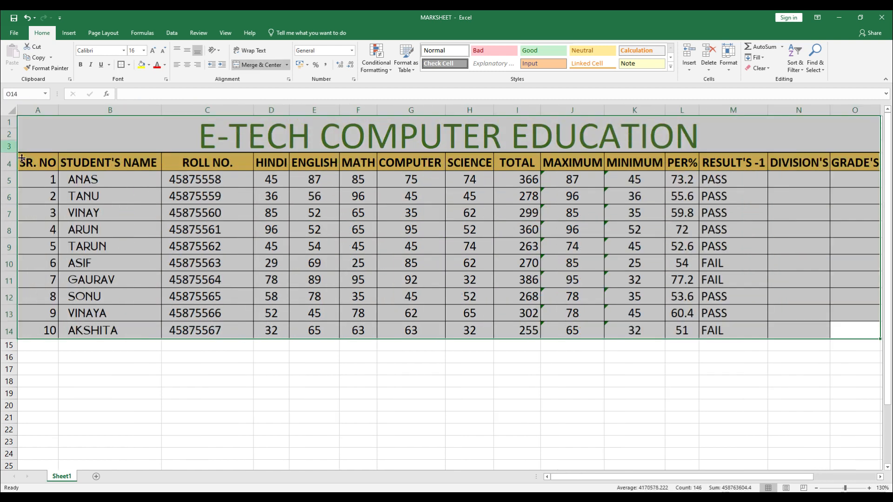
left_click(709, 293)
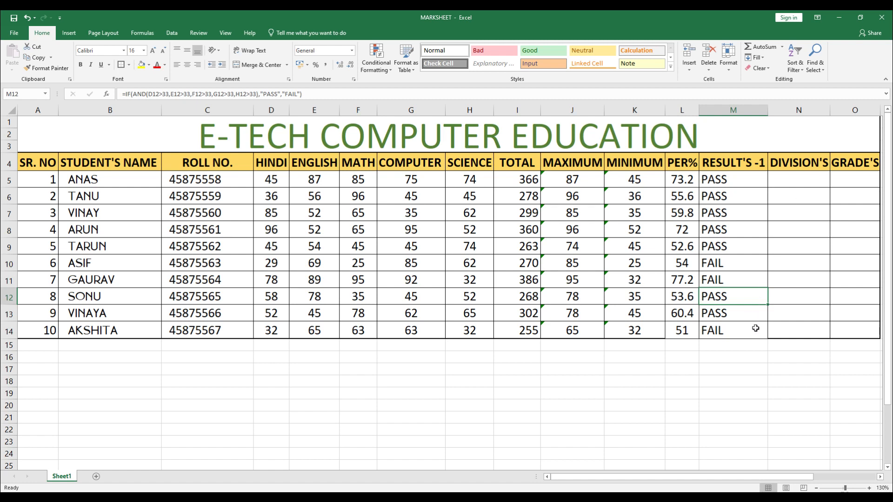
left_click_drag(757, 328, 689, 330)
left_click(780, 368)
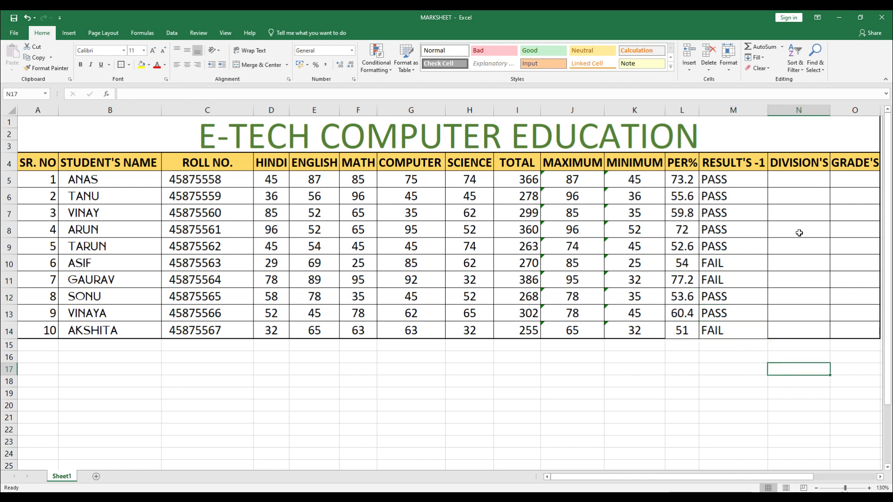
left_click(801, 180)
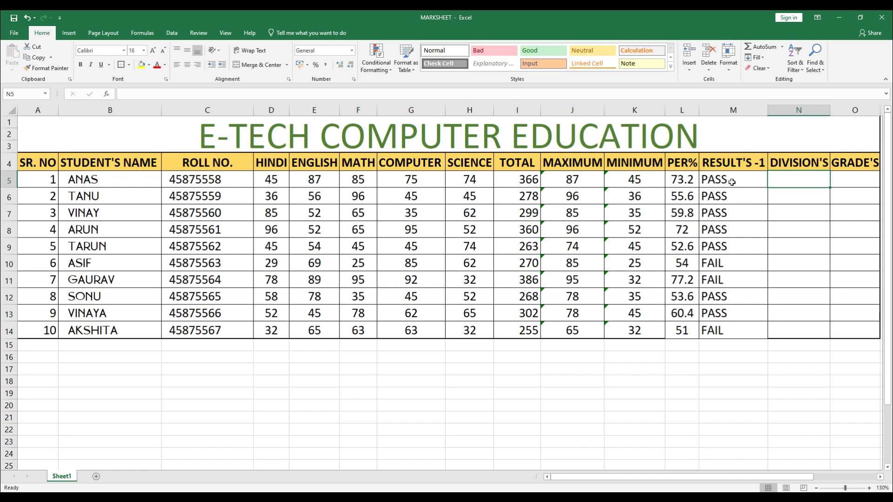
left_click_drag(733, 182, 726, 324)
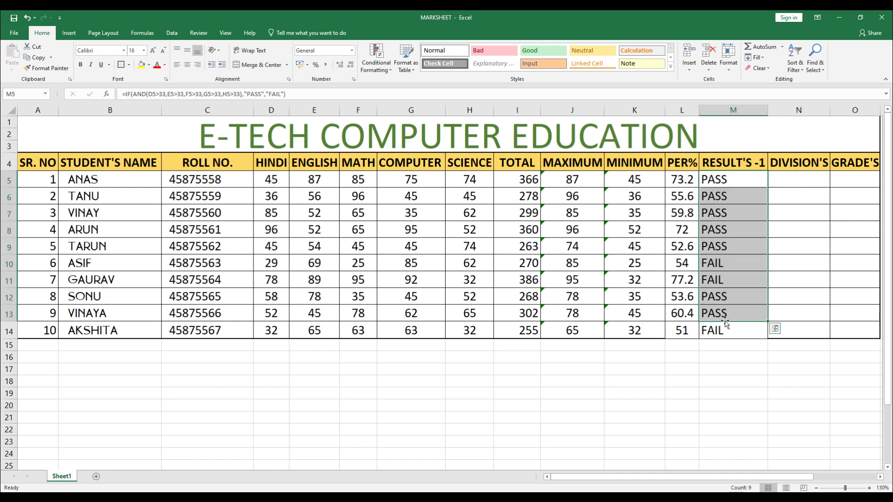
- Examine the subject marks in row 5, and compare the TOTAL column with the results in M5:M14
left_click(266, 183)
left_click_drag(266, 183, 442, 184)
left_click(449, 185)
left_click(286, 185)
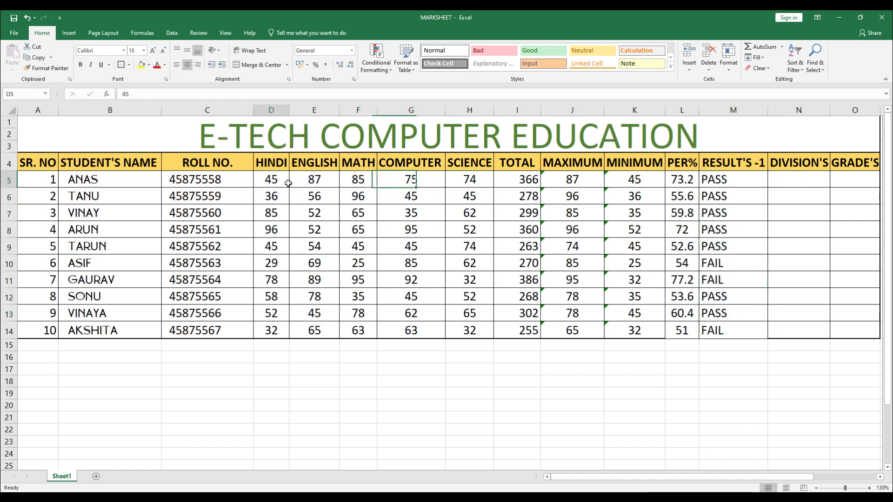
left_click(323, 182)
left_click(358, 182)
left_click(403, 180)
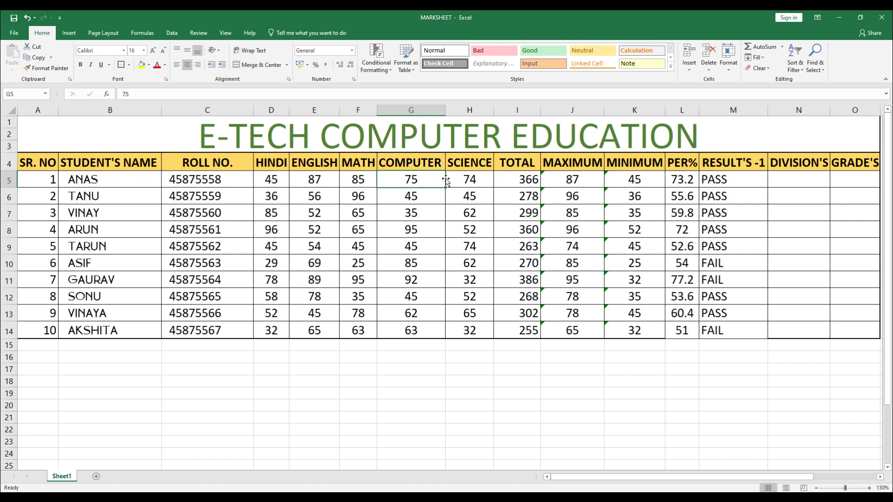
left_click(740, 192)
left_click_drag(524, 168, 526, 316)
left_click(525, 344)
left_click_drag(734, 183, 727, 343)
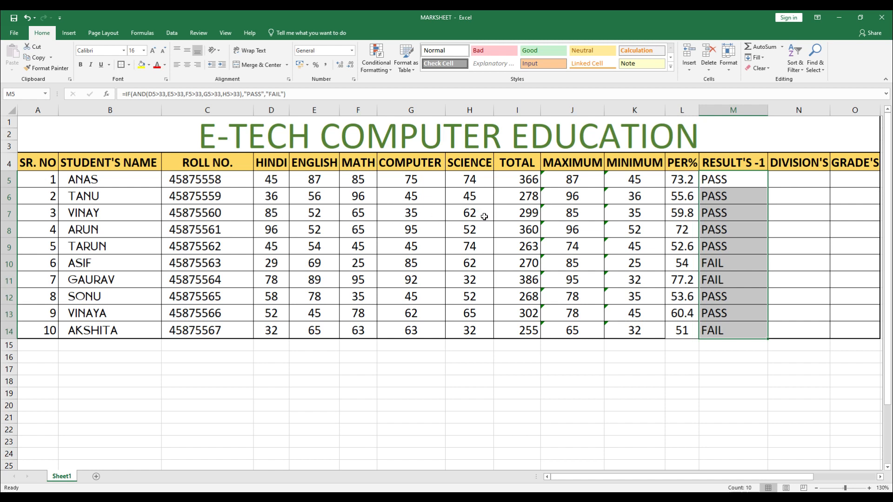
left_click_drag(517, 163, 524, 313)
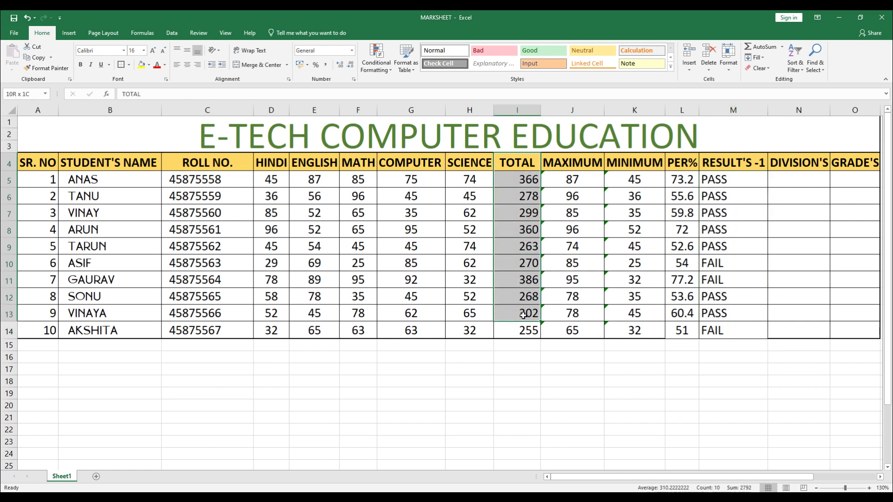
left_click(588, 346)
left_click(795, 182)
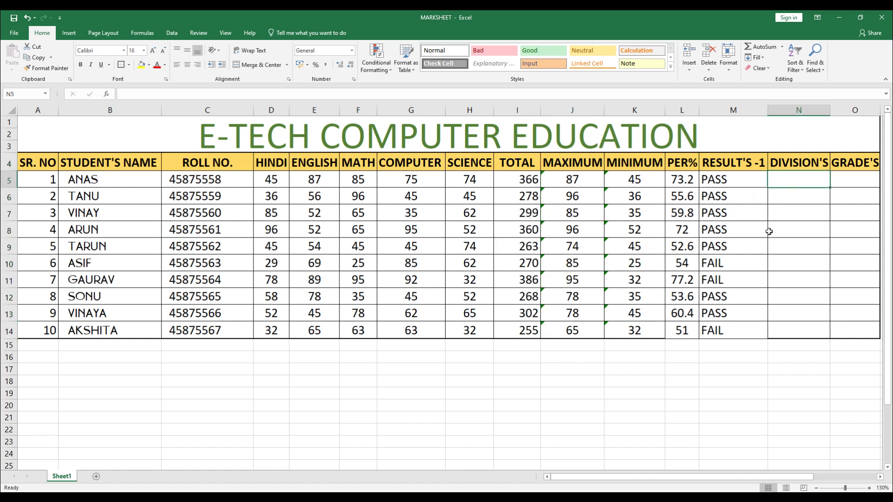
- Enter the heading DIVI SYSTEM in S16, below the Grade System table
left_click_drag(606, 477, 653, 478)
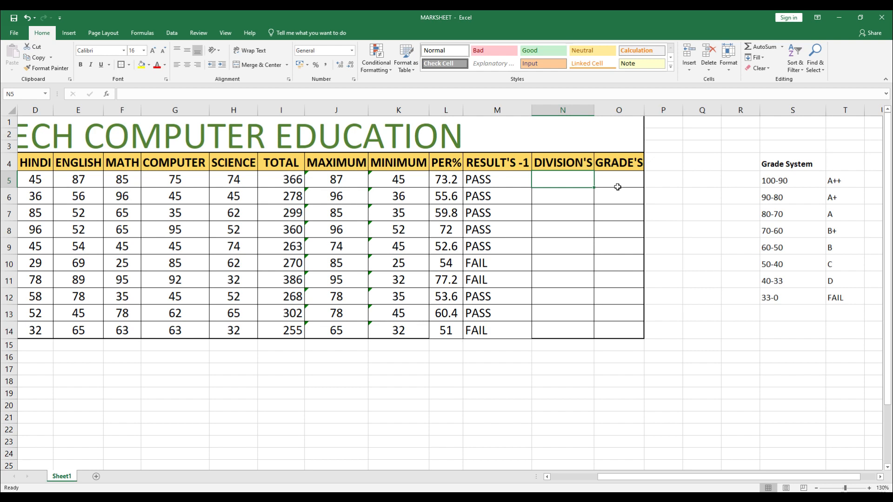
left_click(817, 488)
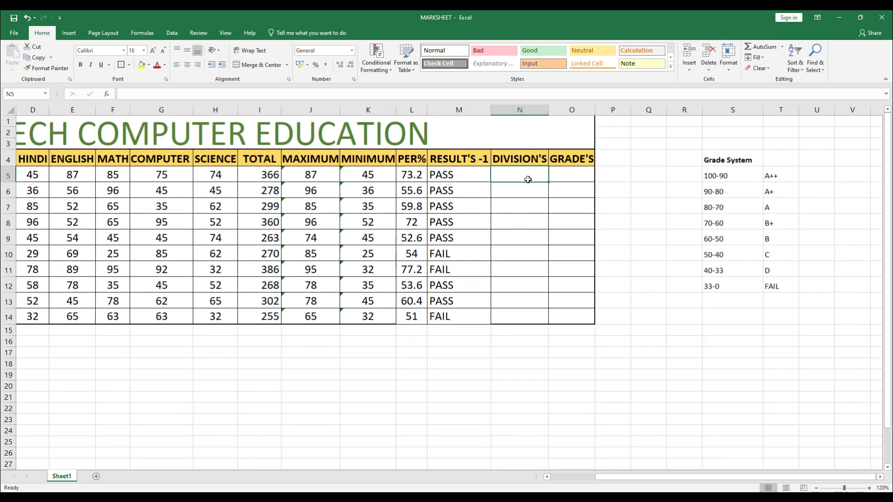
left_click(649, 205)
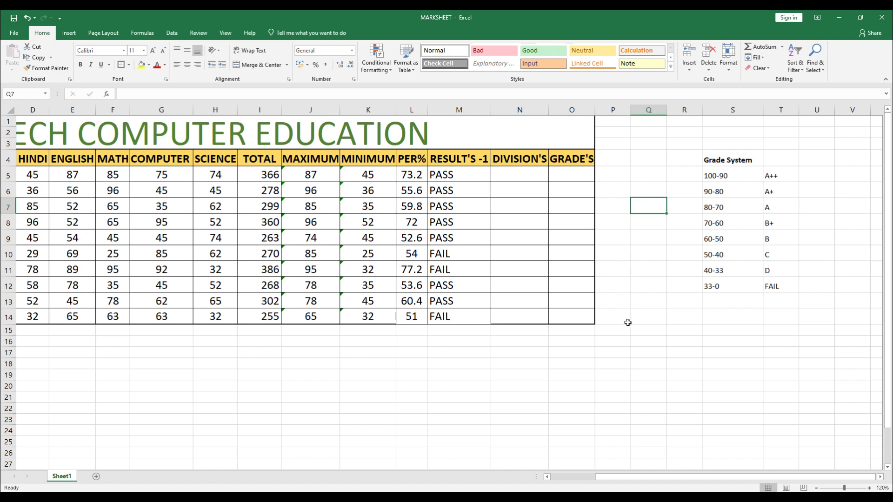
left_click(713, 337)
left_click_drag(710, 160, 775, 160)
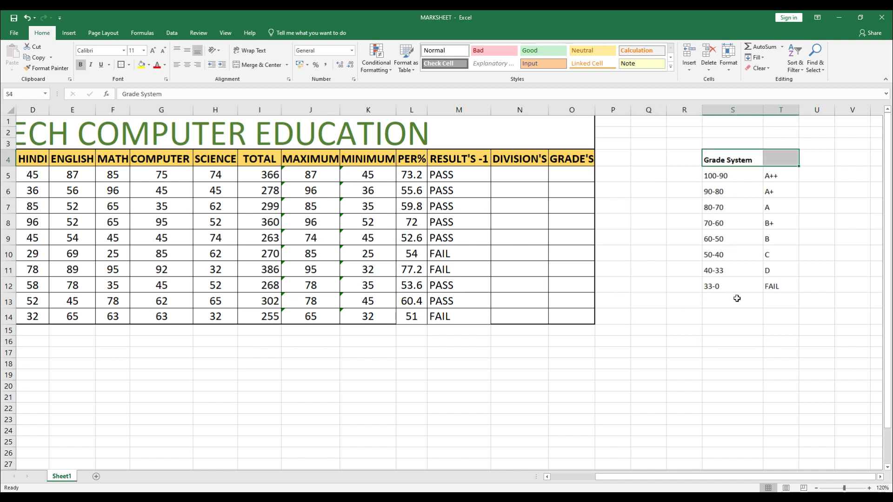
left_click(719, 343)
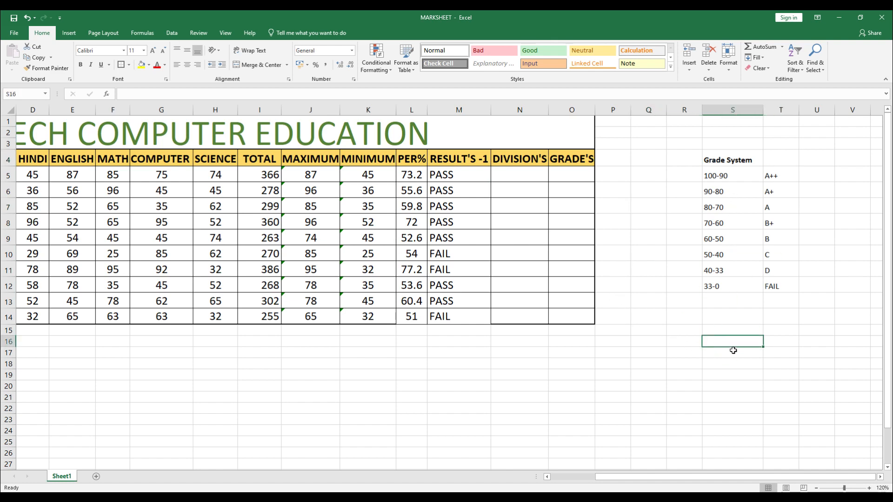
type("DIV")
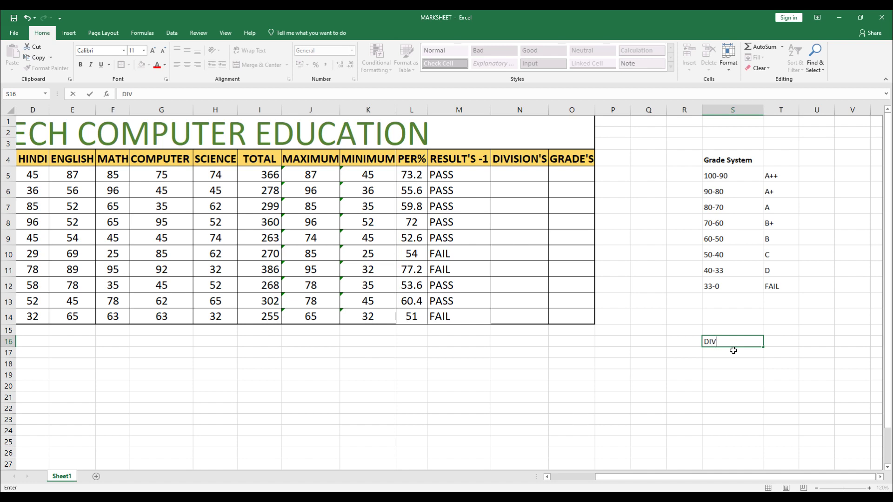
type("I SYSTEM")
key("Return")
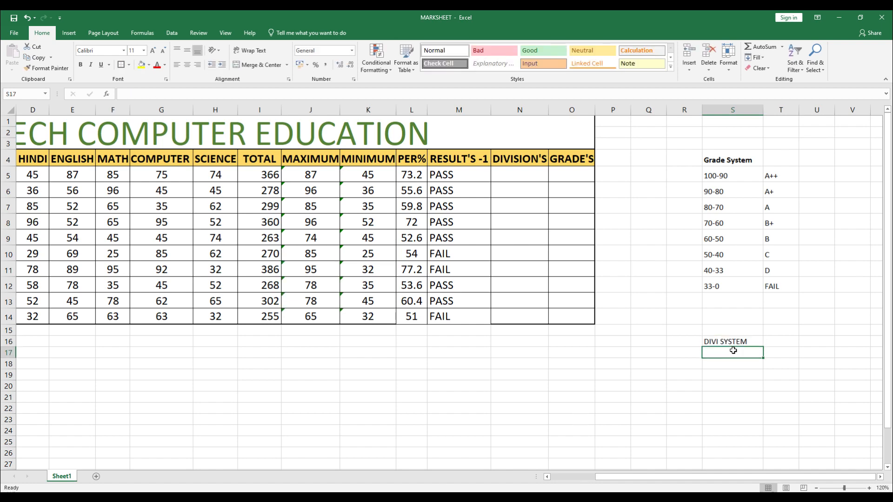
- Add the first two division rows under the DIVI SYSTEM heading: 60% for I and 50% for II
type("6")
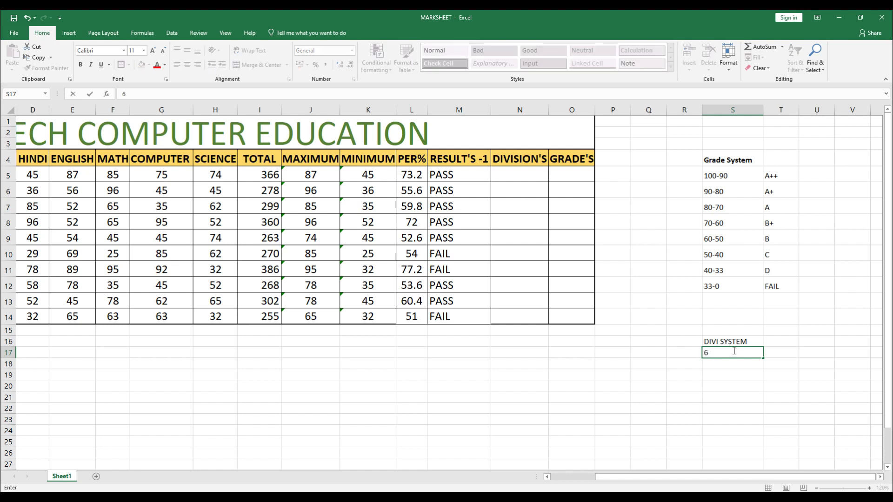
type("0%")
key("Tab")
type("I")
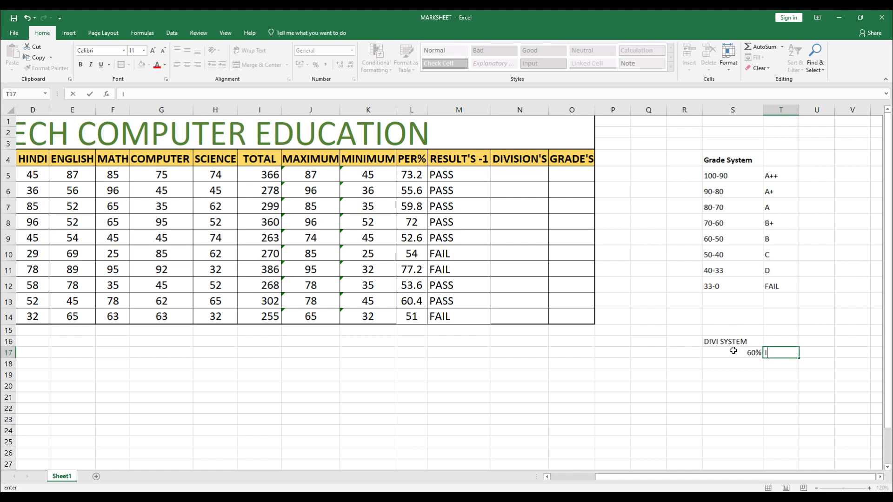
key("Return")
type("50")
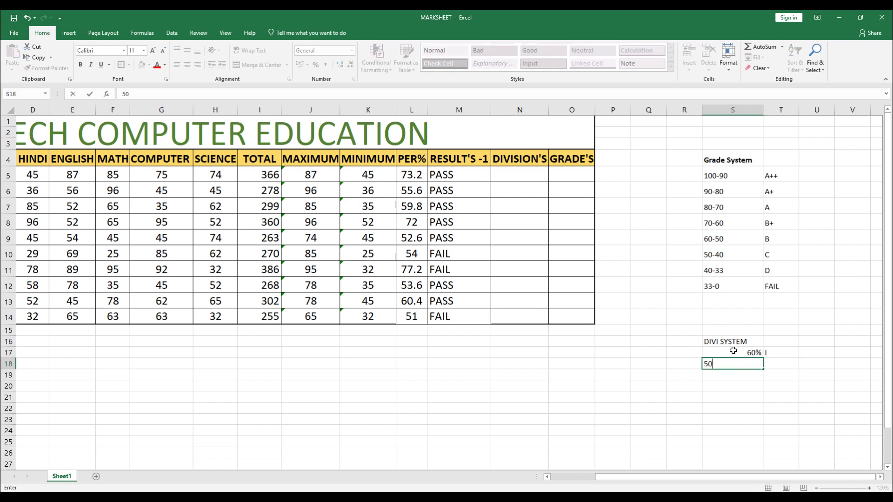
type("%")
key("Tab")
type("II")
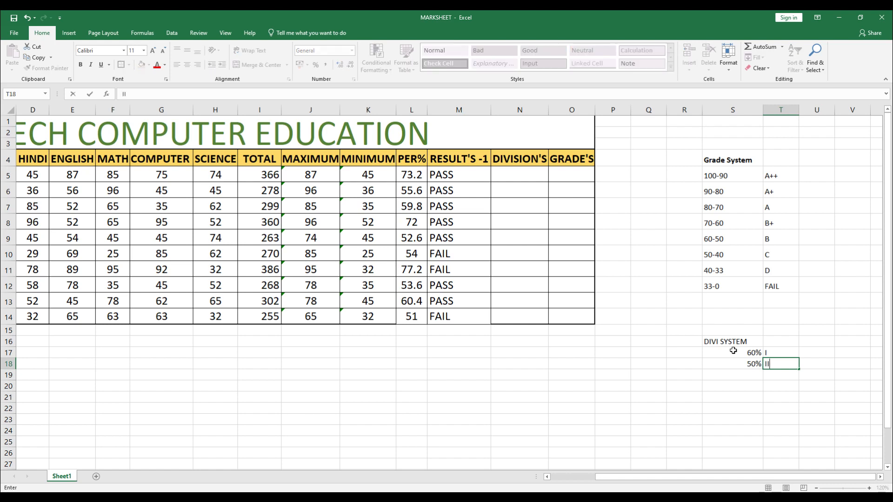
key("Return")
- Add the third division row in S19:T19, with 40% for III
type("40")
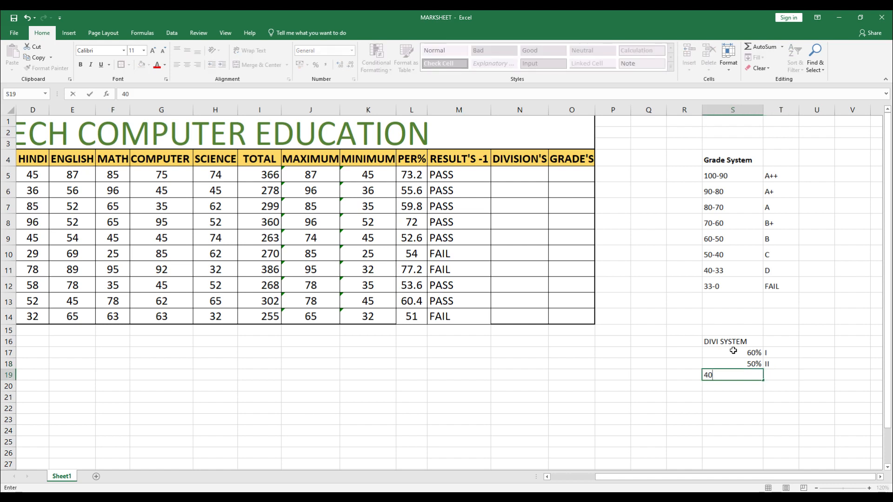
key("Tab")
key("Left")
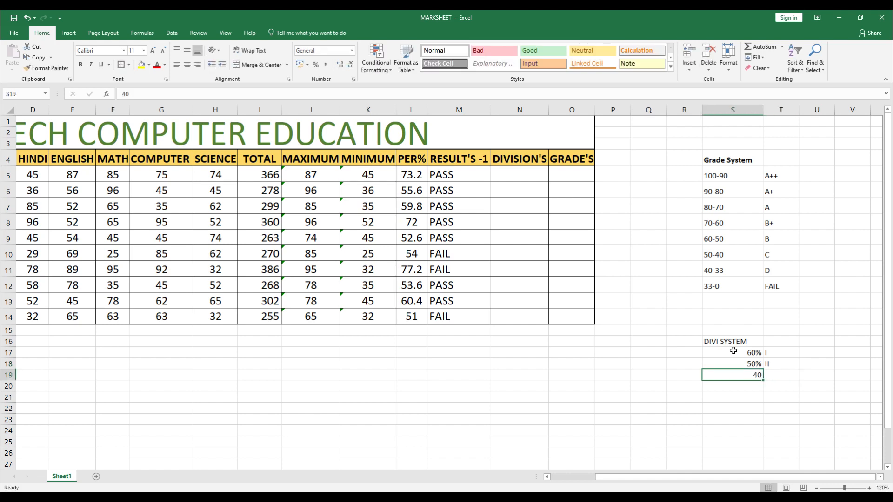
type("40%")
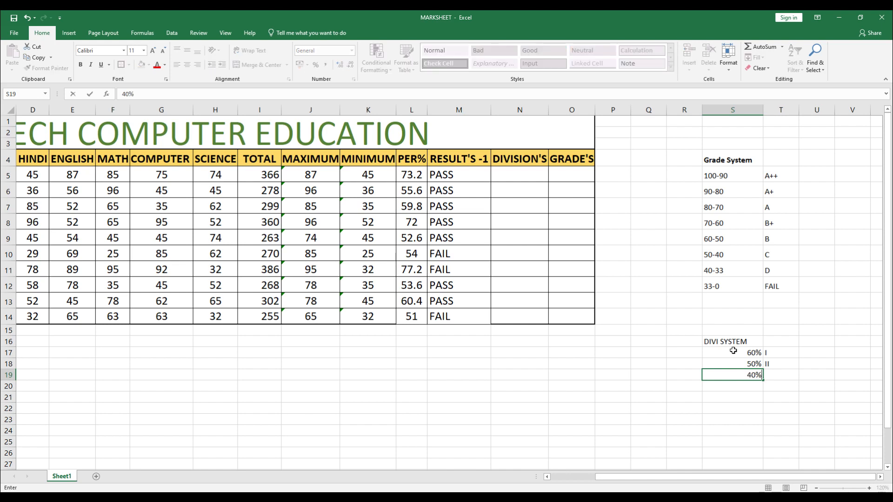
key("Tab")
type("II")
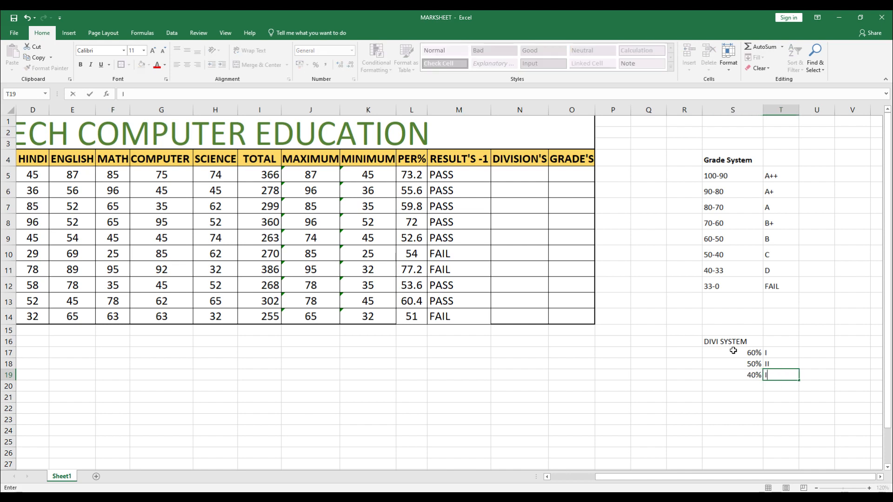
key("Right")
key("Left")
key("Up")
key("Up")
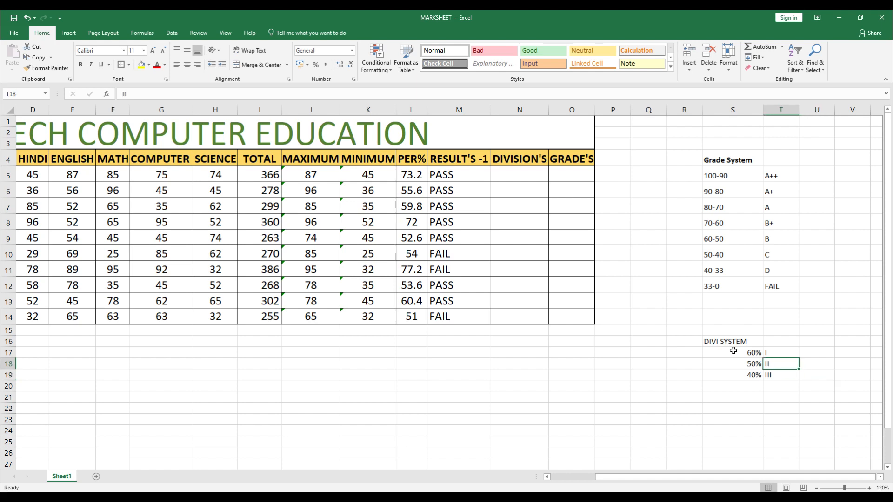
key("Down")
- Start the division formula in N5 with an IF that returns "N/A" when M5 is "FAIL"
left_click(508, 174)
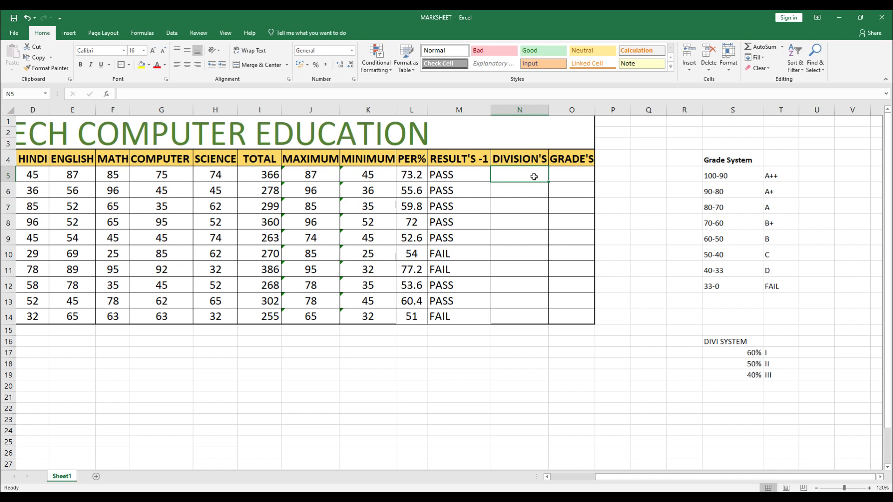
type("=")
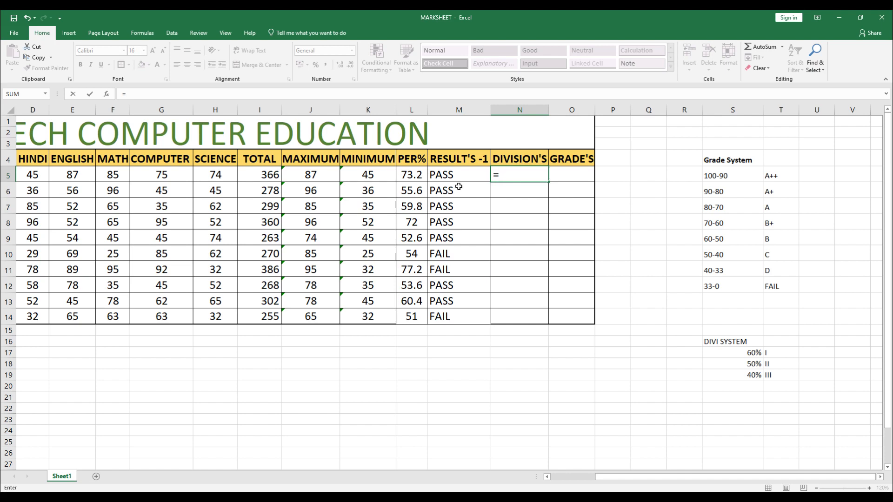
type("I")
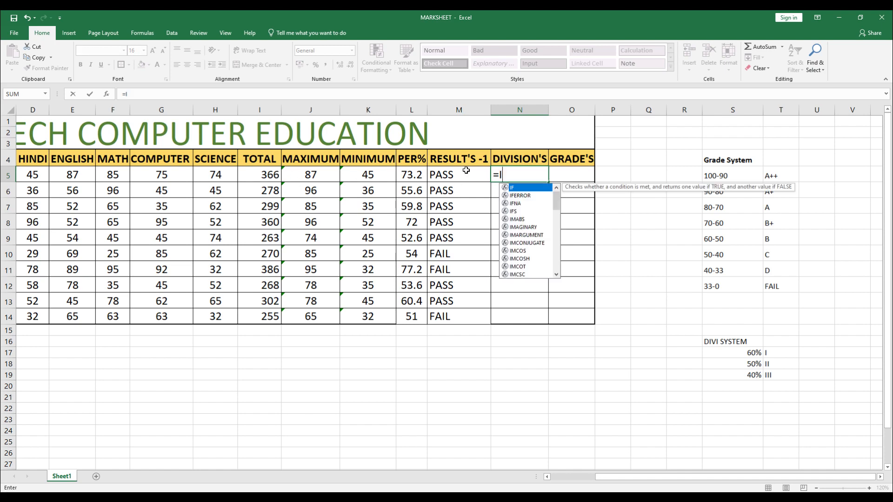
type("F(")
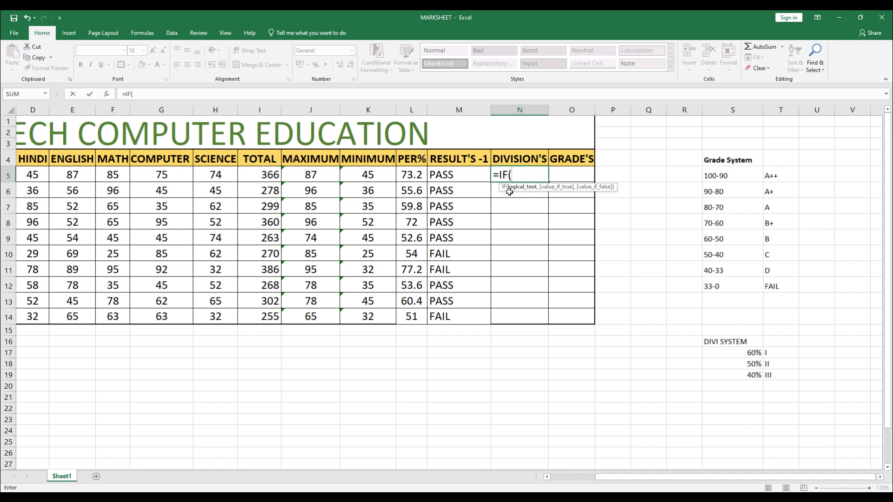
left_click(460, 177)
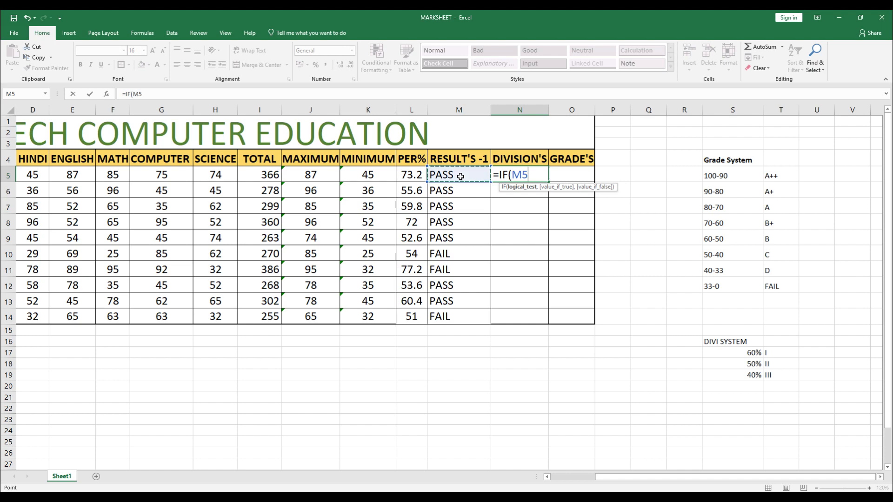
type("=")
type("\"FA")
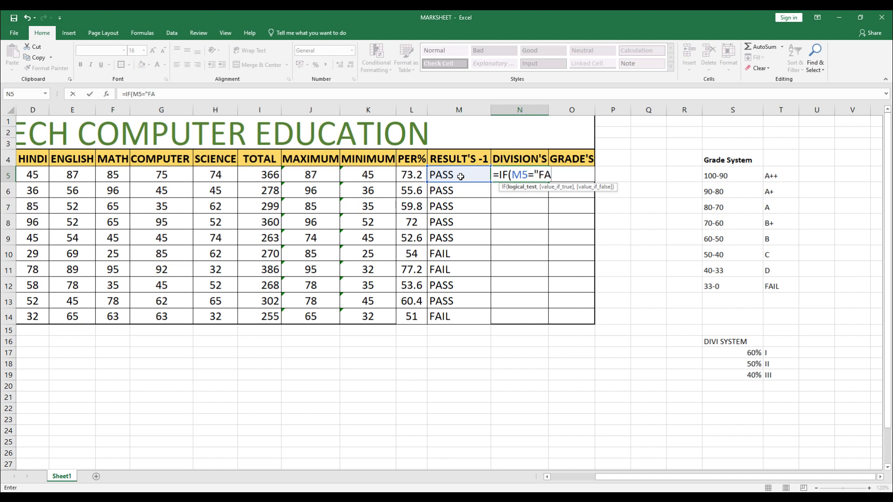
type("IL\",")
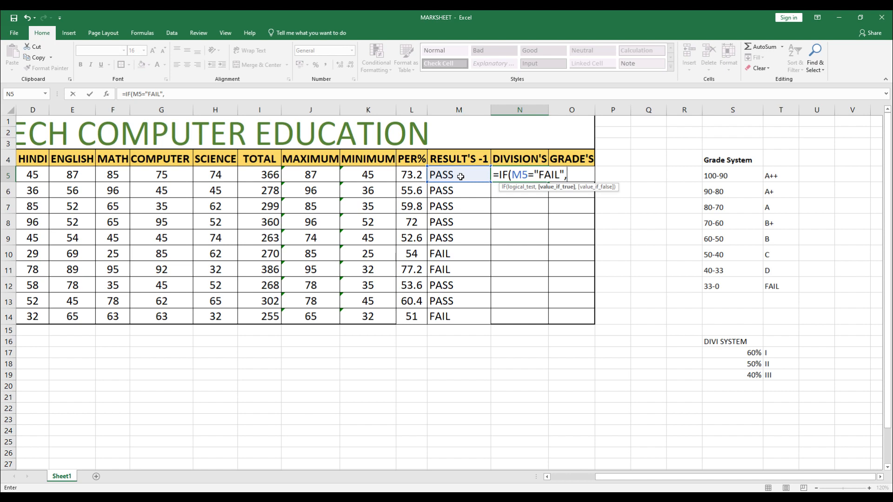
type("\"NA")
key("BackSpace")
type("/A\",I")
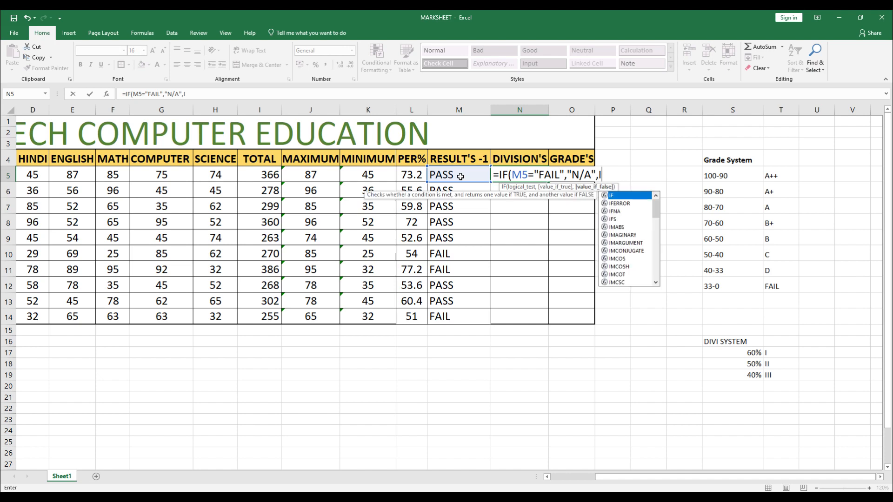
- Add the nested test IF(I5>300 to the division formula, copy the unfinished formula text and cancel the N5 entry
type("F(")
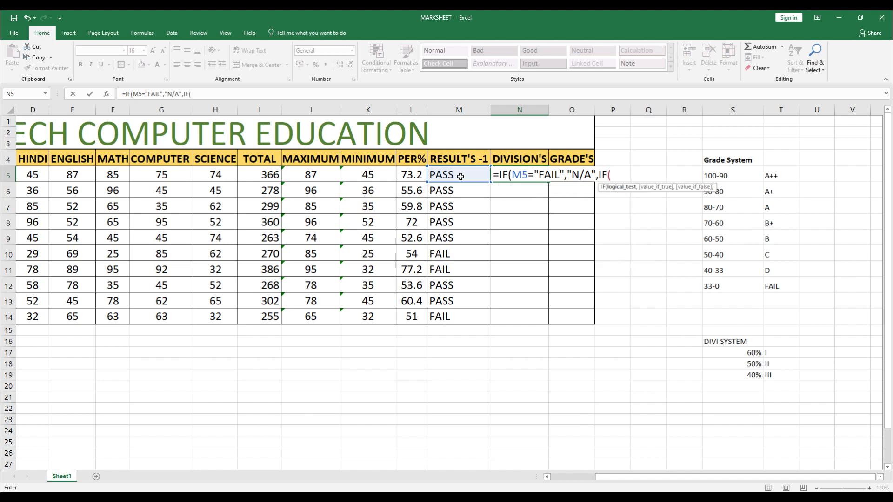
left_click(266, 170)
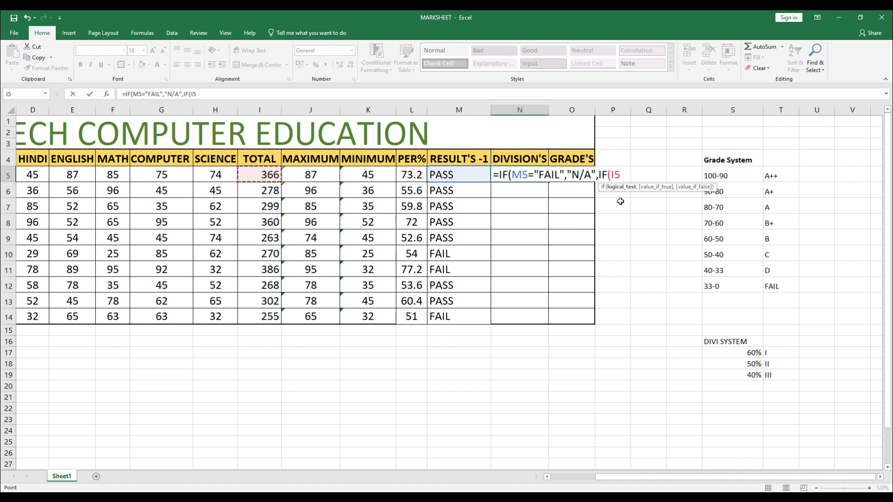
type(">300")
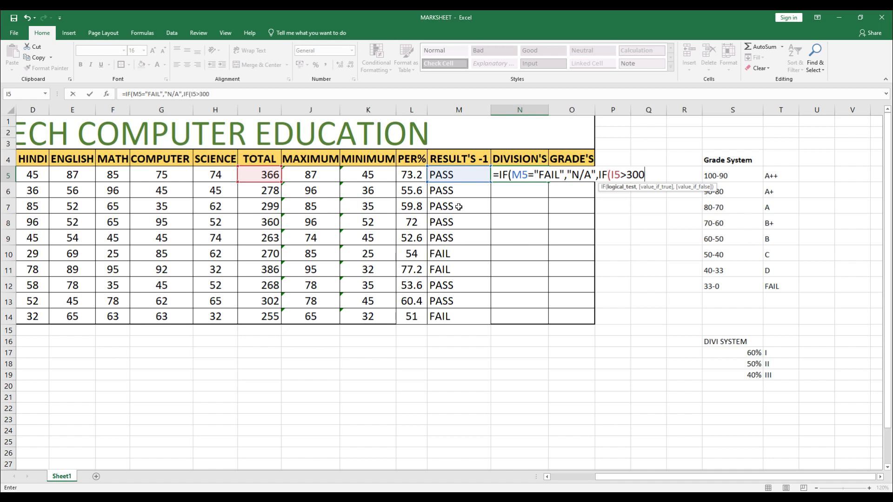
key("shift+Home")
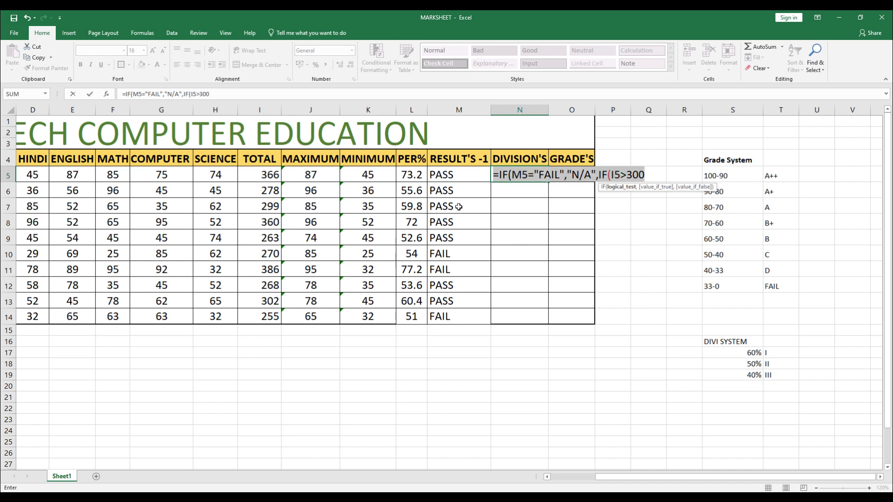
left_click(591, 363)
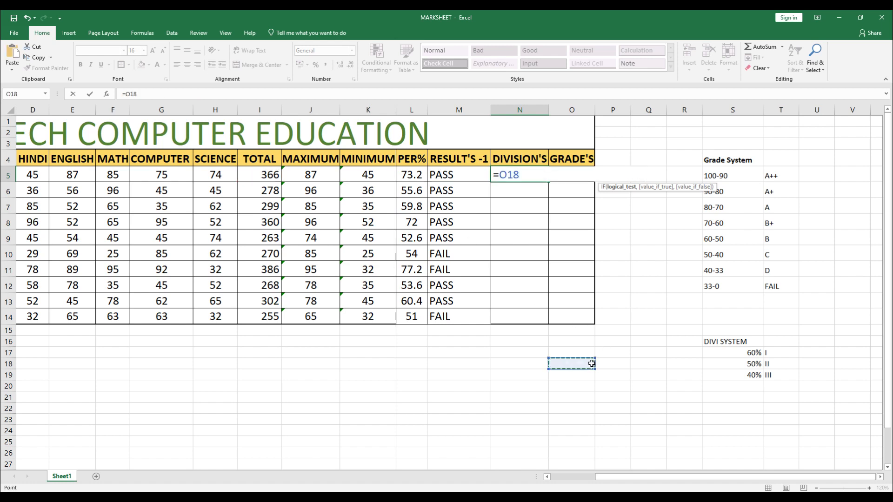
key("Escape")
- Calculate 60% of 500 in the empty cell O18 with =500*60%
left_click(584, 364)
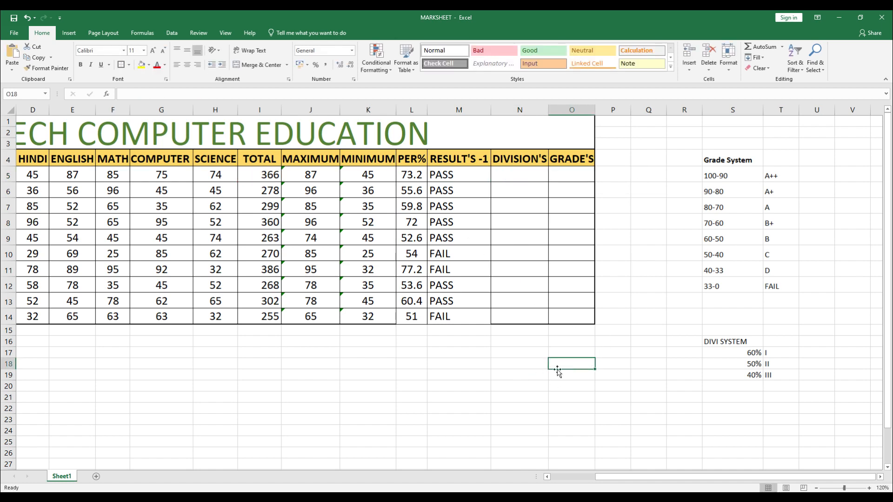
type("=5")
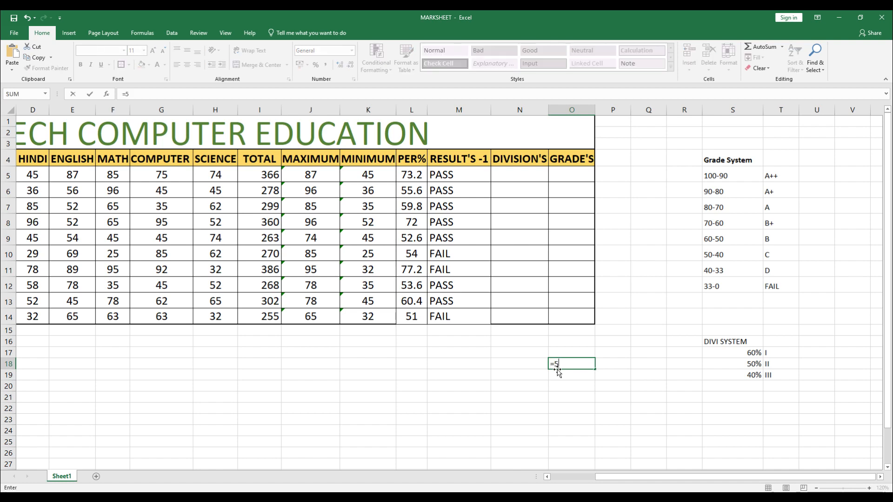
type("00*60%")
key("Return")
left_click(558, 367)
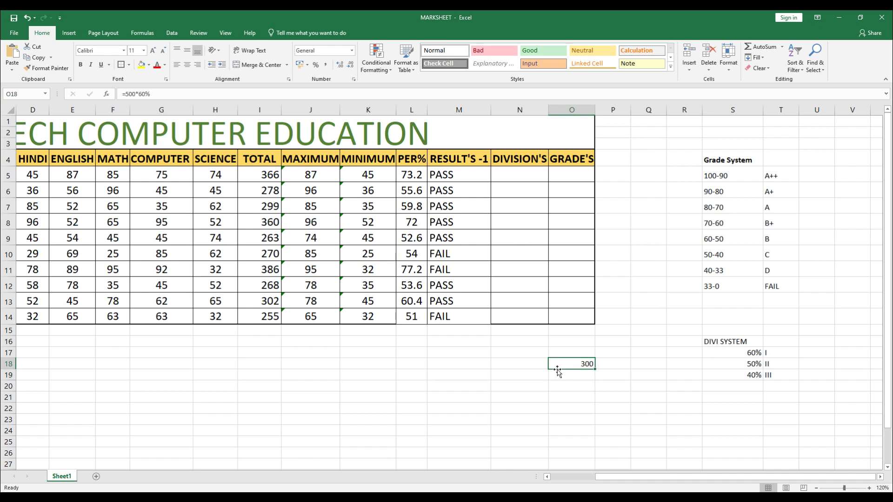
key("Return")
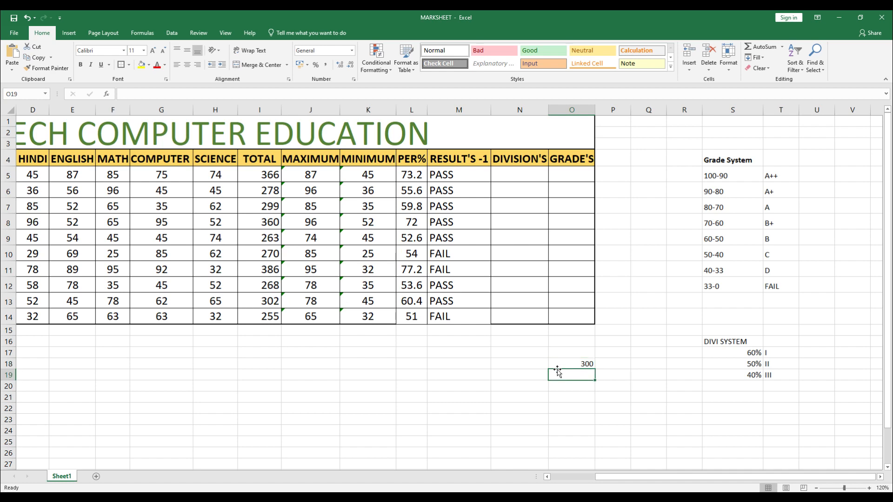
key("Up")
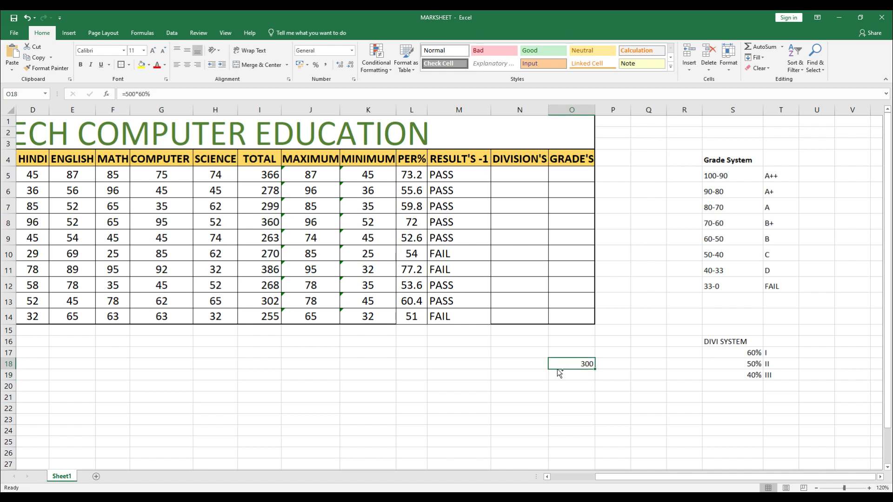
- Clear the trial calculation from O18 and undo the preceding entries back through the 40% III division row
key("Delete")
key("ctrl+z")
key("ctrl+z")
key("ctrl+z")
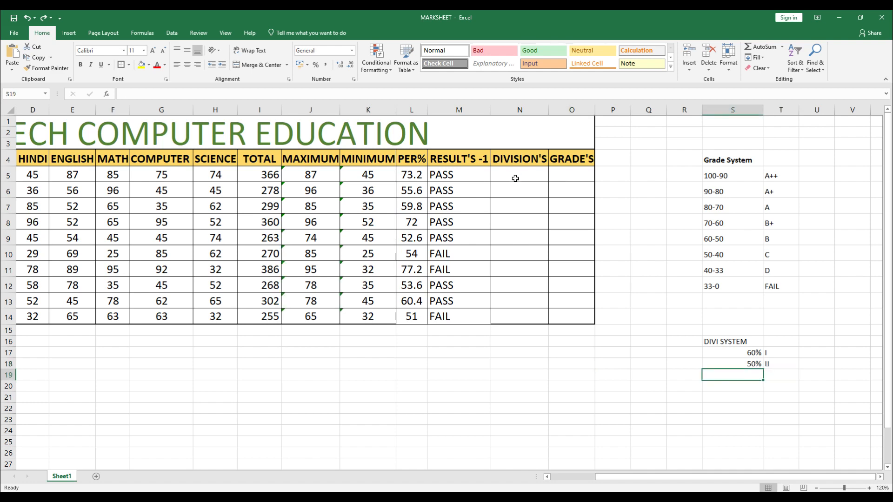
- Put the copied formula =IF(M5="FAIL","N/A",IF(I5>300 back into N5, add empty quotes as its true value and try to enter it
left_click(515, 179)
type("=IF(M5=\"FAIL\",\"N/A\",IF(I5>300")
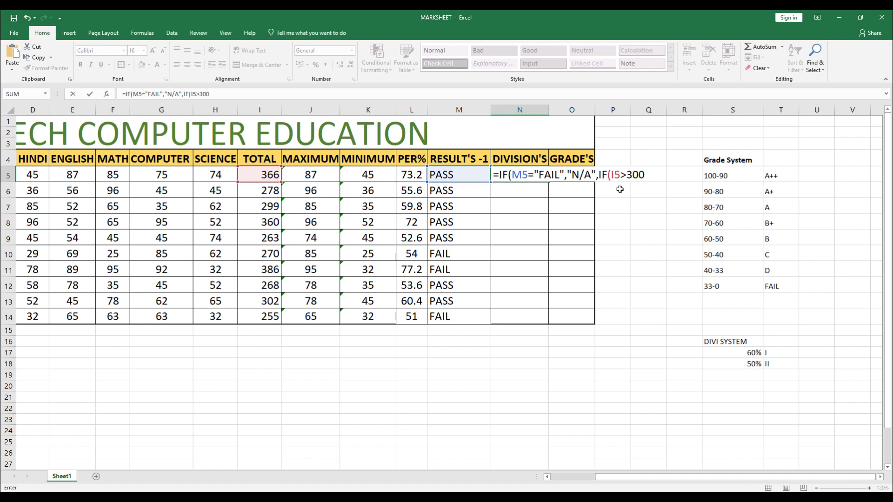
type(",\"")
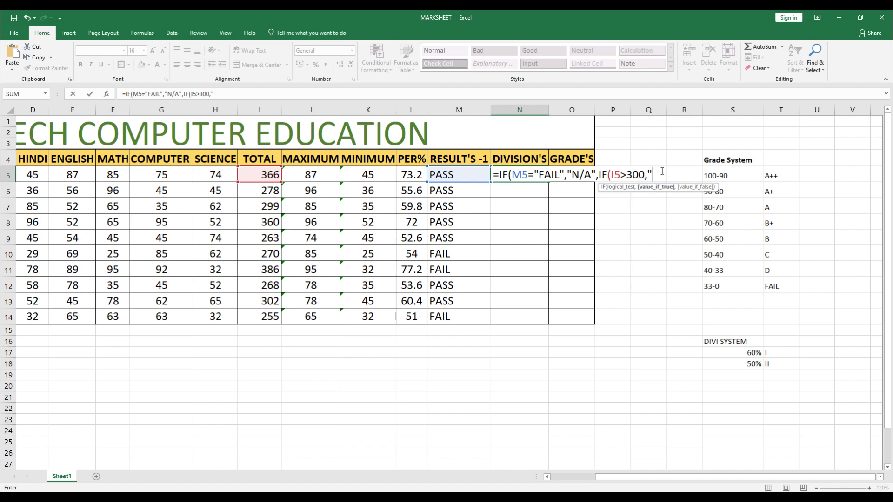
type("\"")
key("Return")
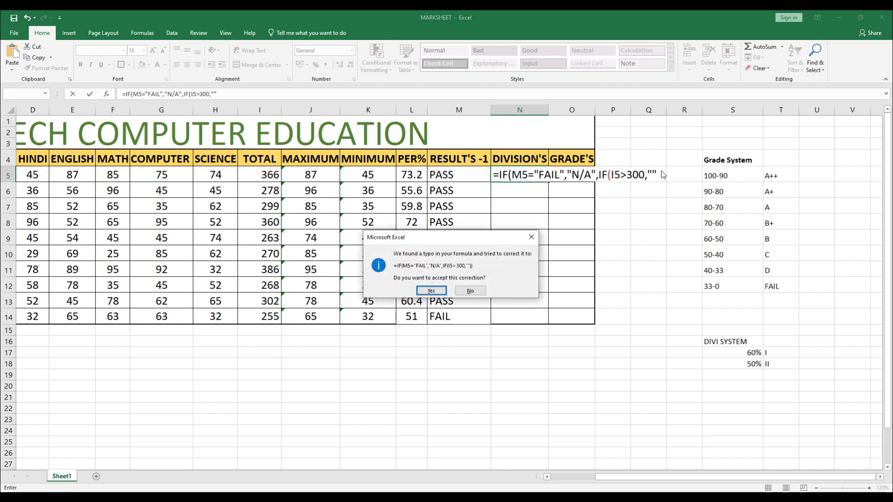
key("Escape")
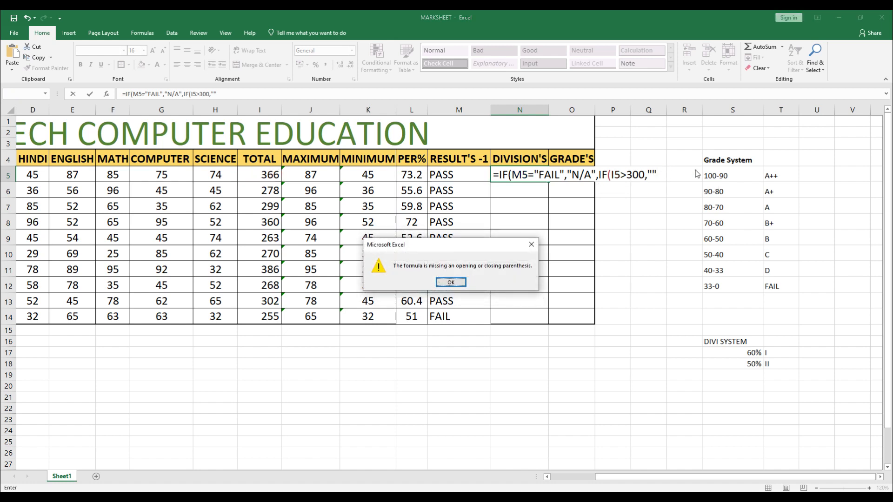
left_click(452, 281)
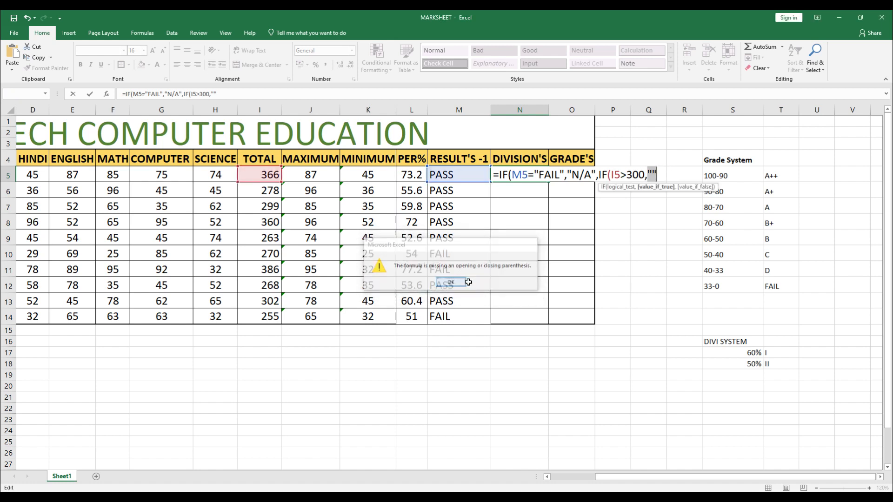
- Fill in "FIRST" as the result of the I5>300 test in the N5 formula
left_click(655, 176)
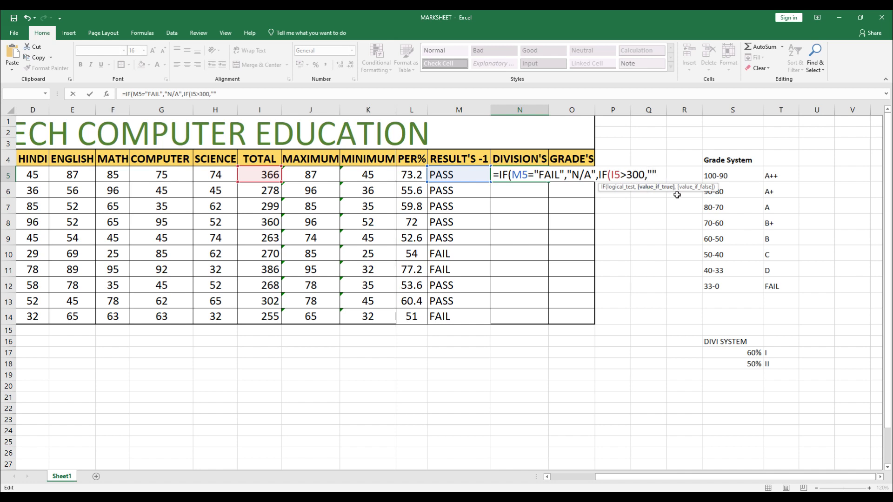
type("A")
key("BackSpace")
type("I")
key("Delete")
type("FIRST\",")
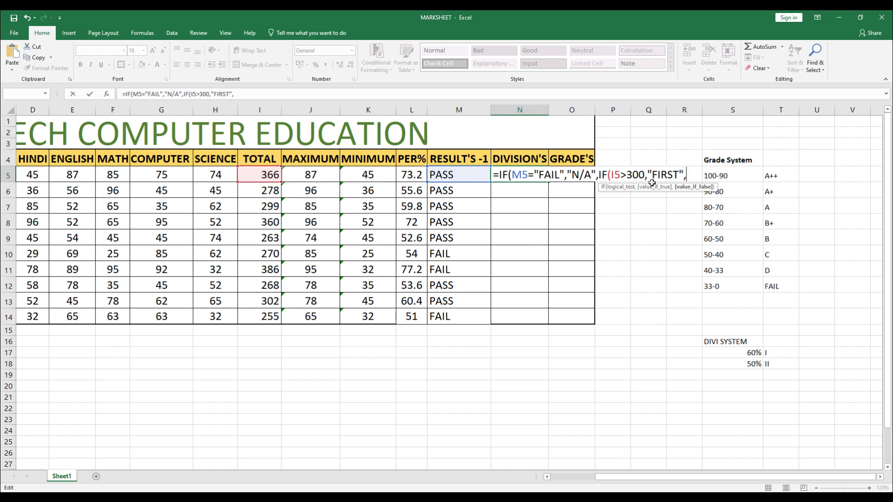
- Add a nested IF to the N5 formula that returns "SECOND" when I5>250
type("IF(")
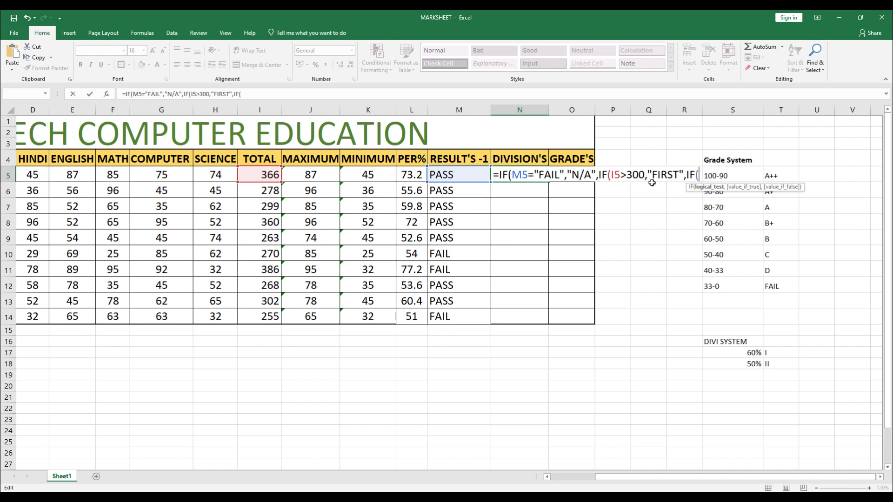
left_click(277, 175)
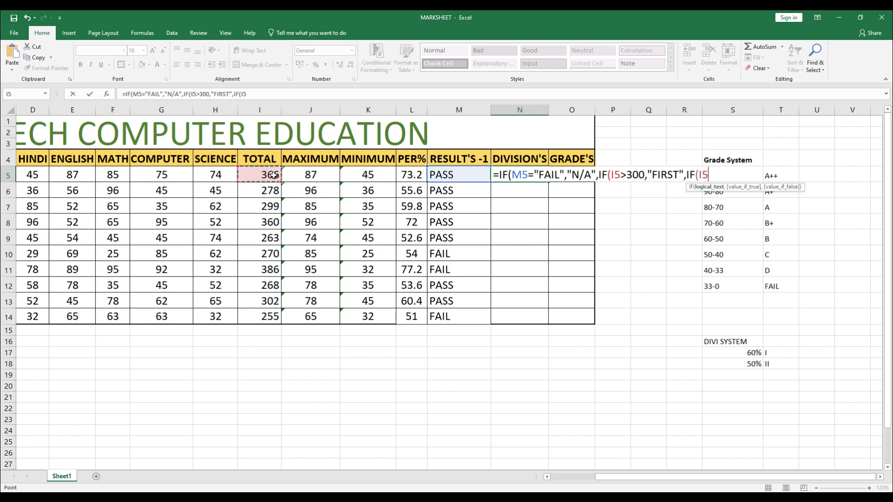
type(">250,")
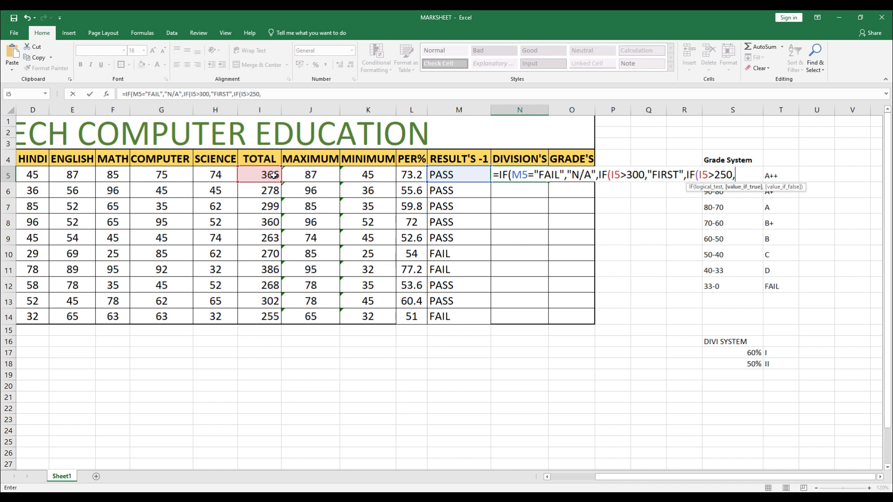
type("\"SECOND\"")
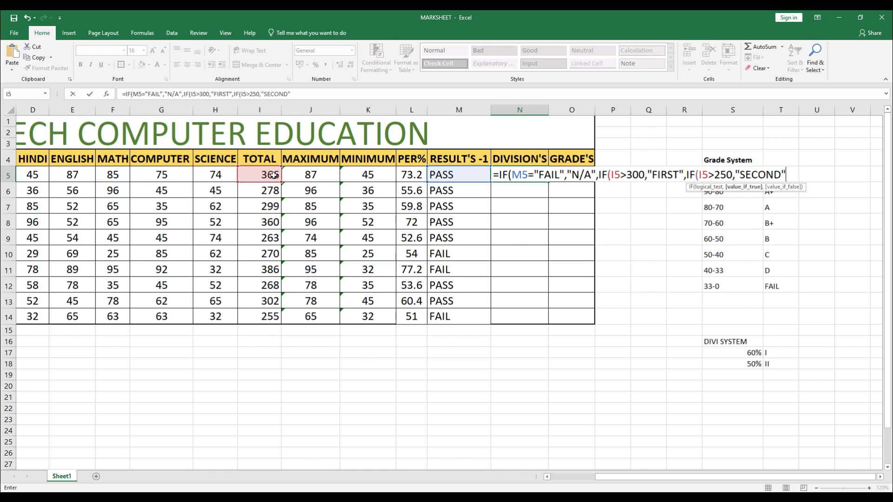
- Add a nested IF to the N5 formula that returns "THIRD" when I5>200, and enter the formula with its closing brackets
type(",IF(")
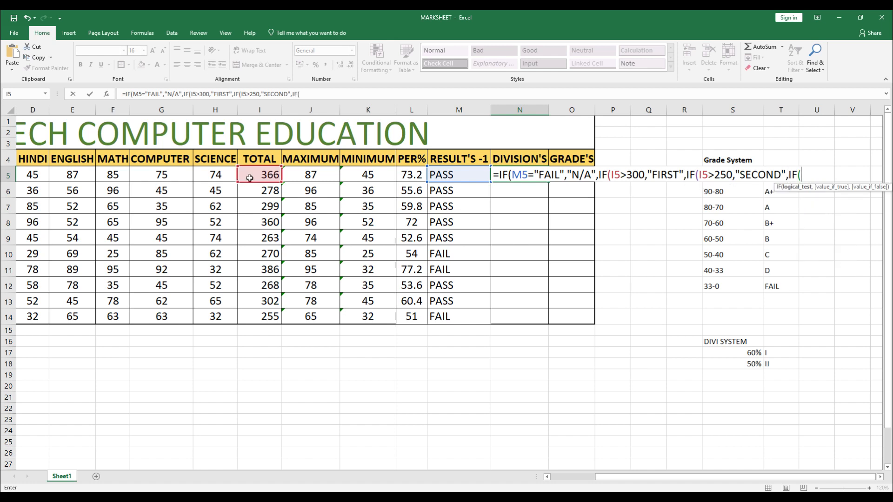
left_click(270, 174)
type(">")
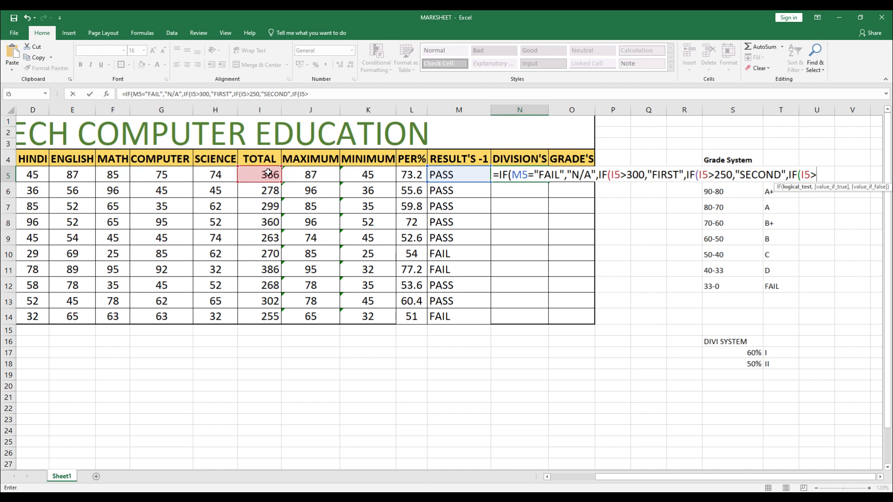
type("200,\"T")
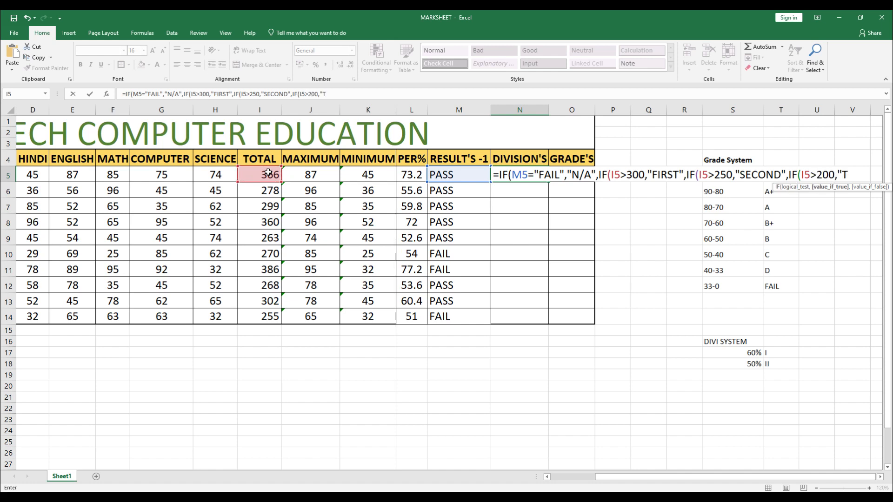
type("HIRD")
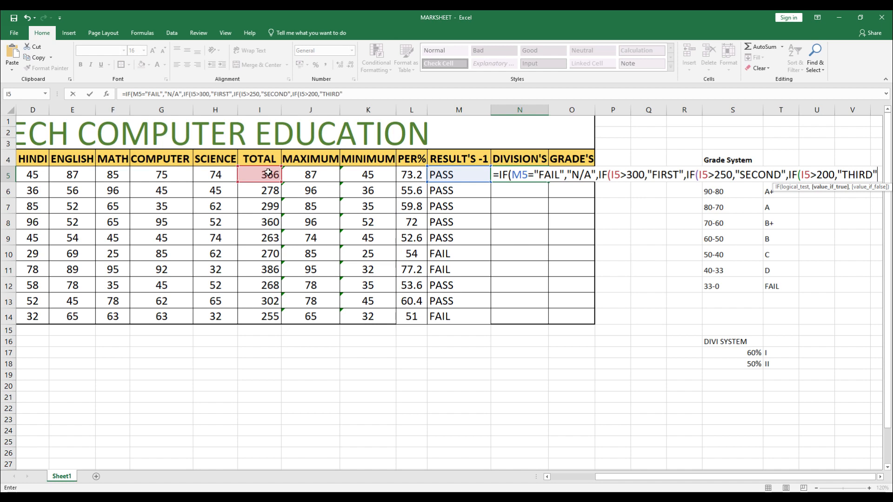
key("Return")
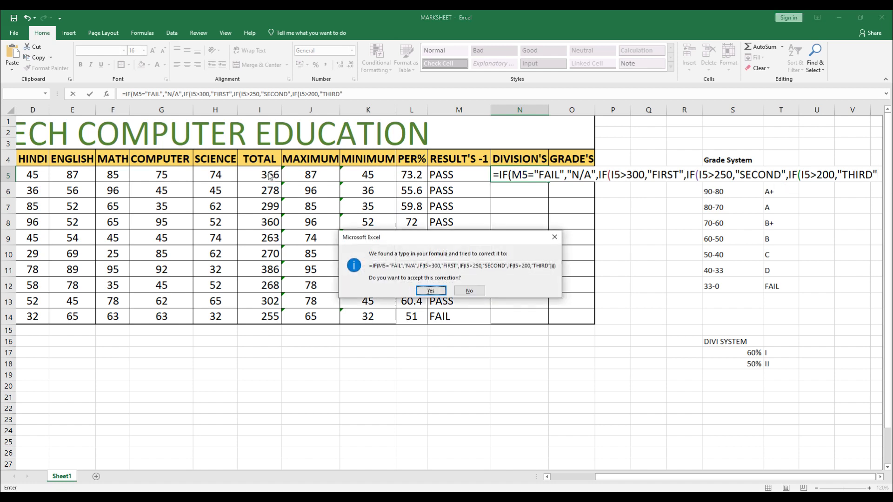
key("Return")
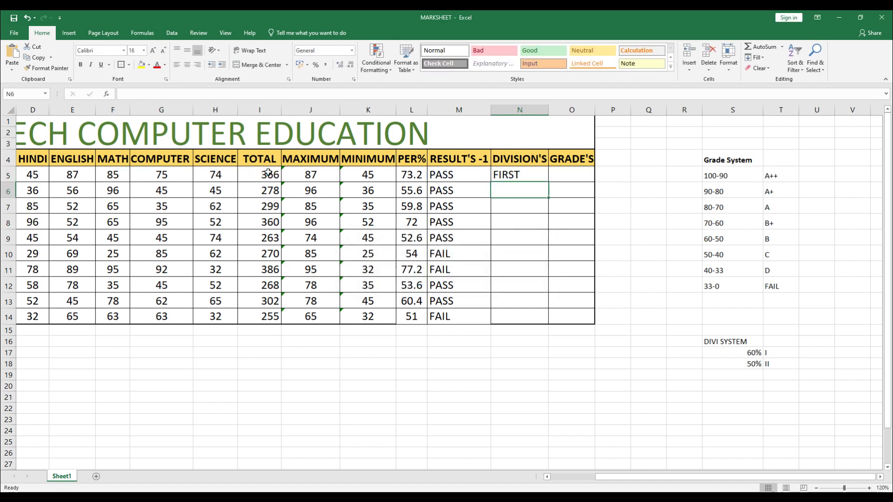
- Fill the division formula from N5 down through N14
key("Up")
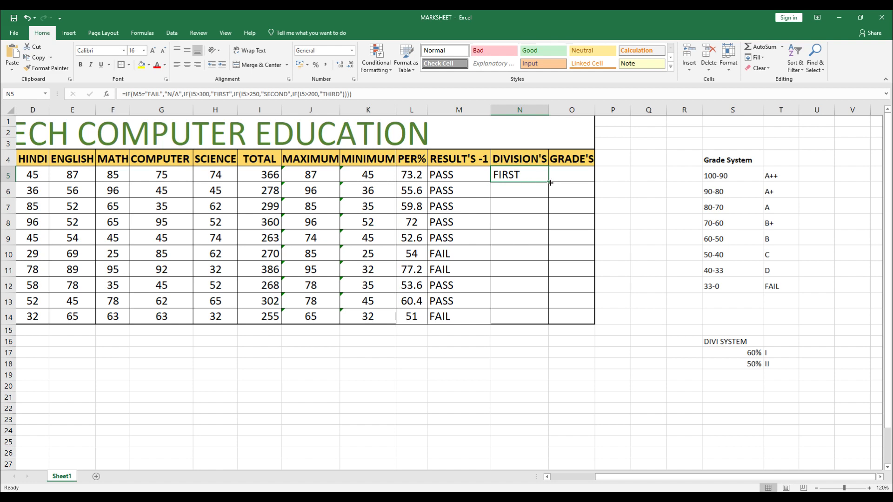
left_click_drag(550, 183, 550, 324)
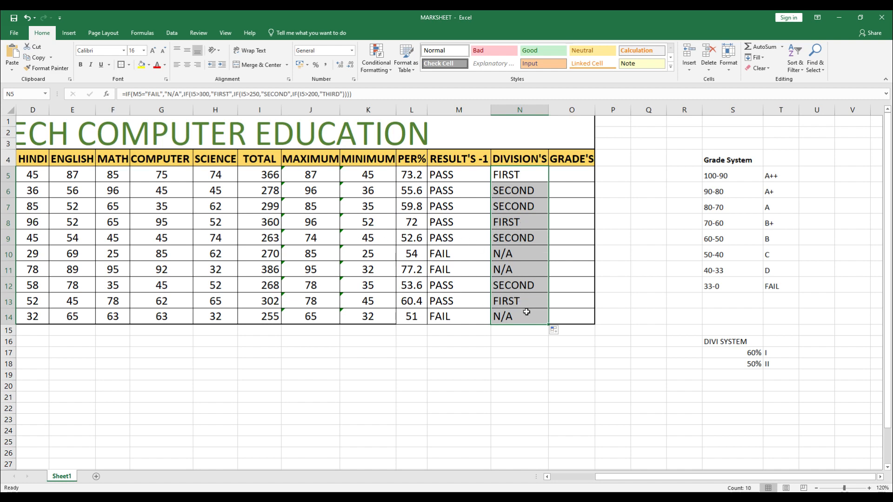
left_click(530, 286)
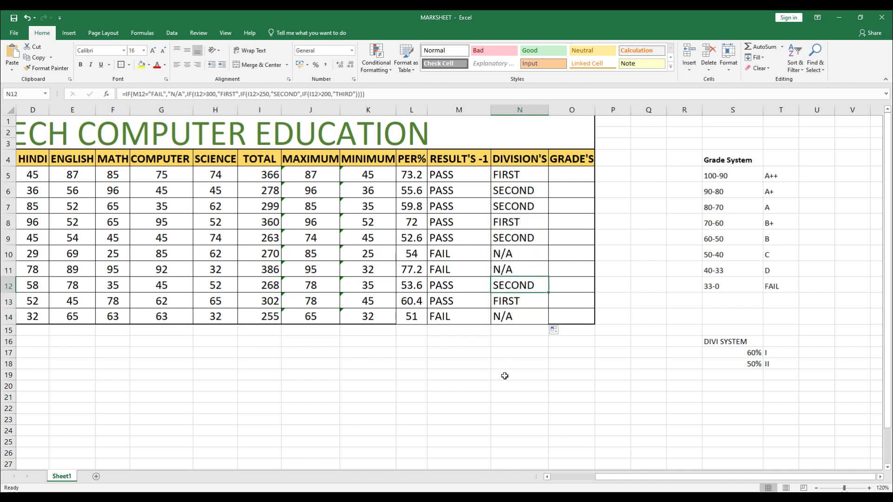
left_click(512, 179)
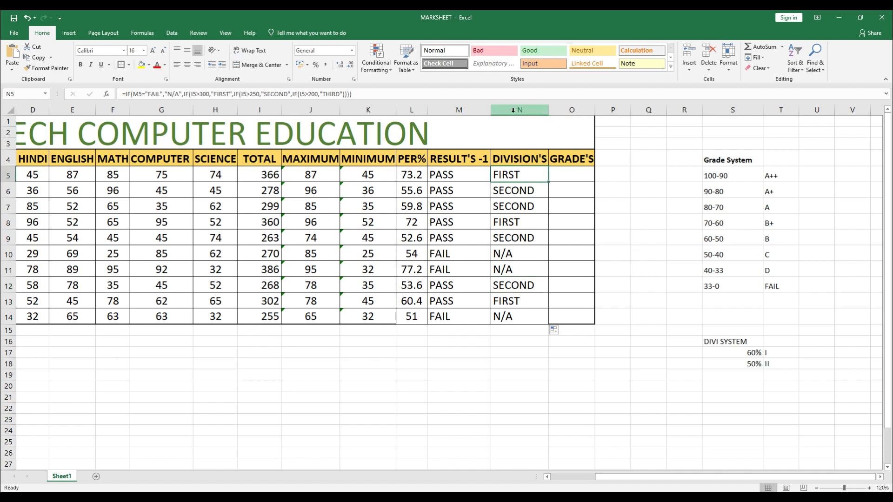
left_click_drag(352, 94, 106, 100)
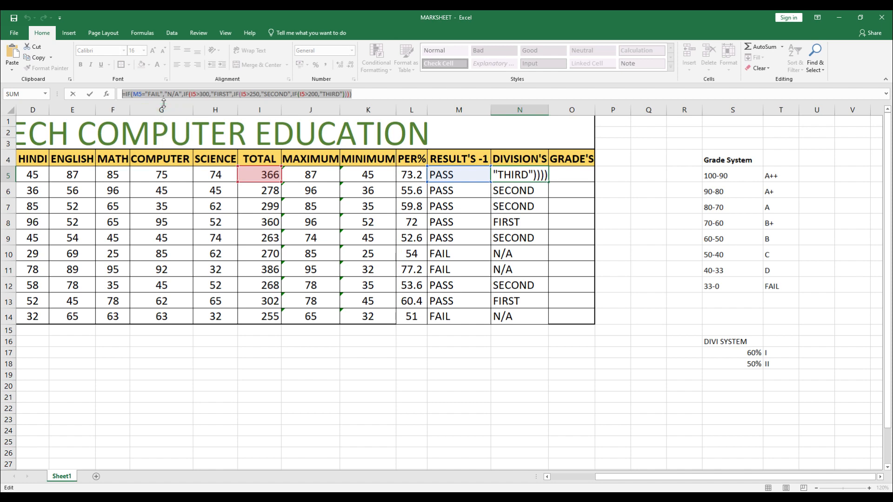
type("=")
left_click(571, 301)
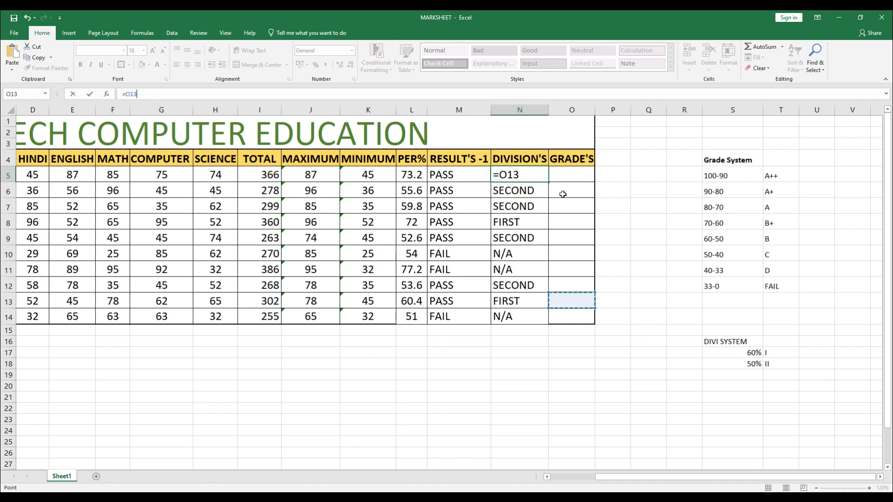
key("Escape")
- Widen the DIVISION'S column slightly and shorten the header in M4 to RESULT'S
left_click(578, 179)
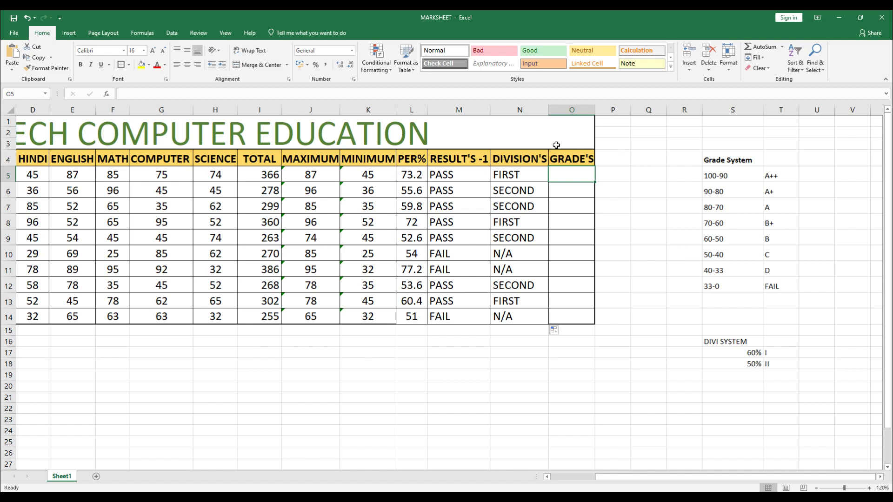
left_click_drag(551, 112, 560, 112)
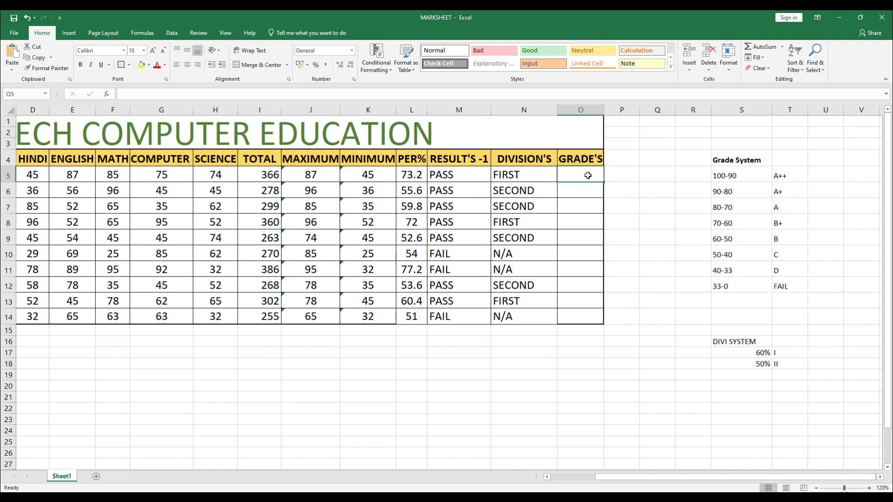
left_click(487, 163)
double_click(487, 164)
key("BackSpace")
key("BackSpace")
key("BackSpace")
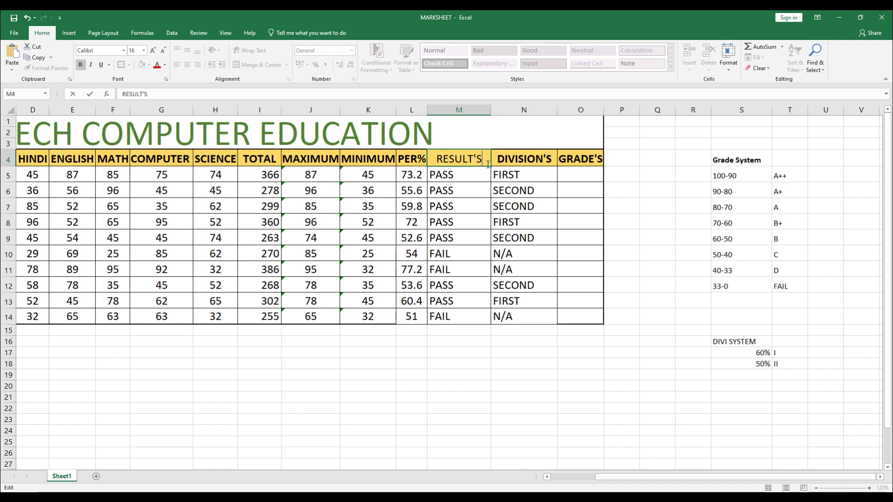
key("Return")
- Widen the GRADE'S column slightly
left_click(745, 176)
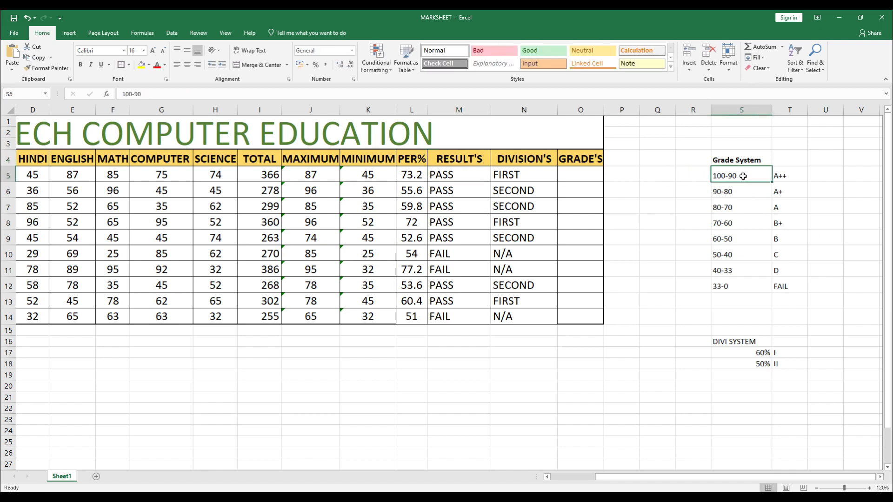
left_click(780, 176)
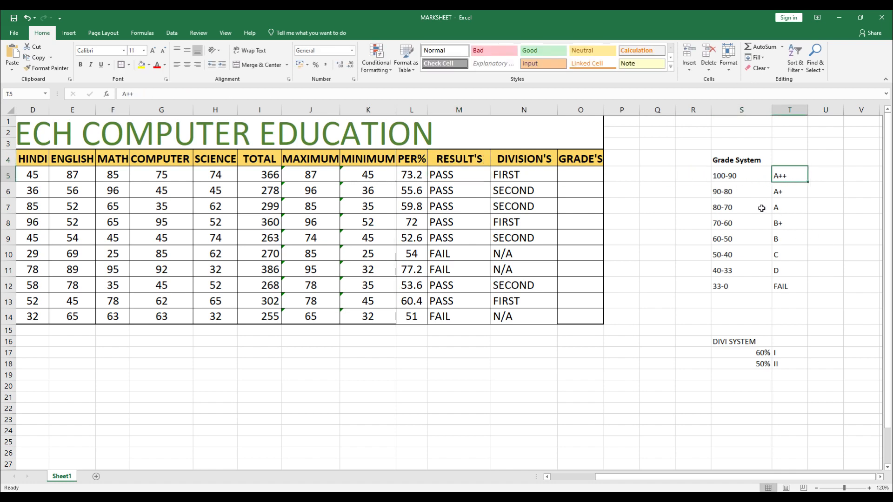
left_click_drag(604, 110, 608, 110)
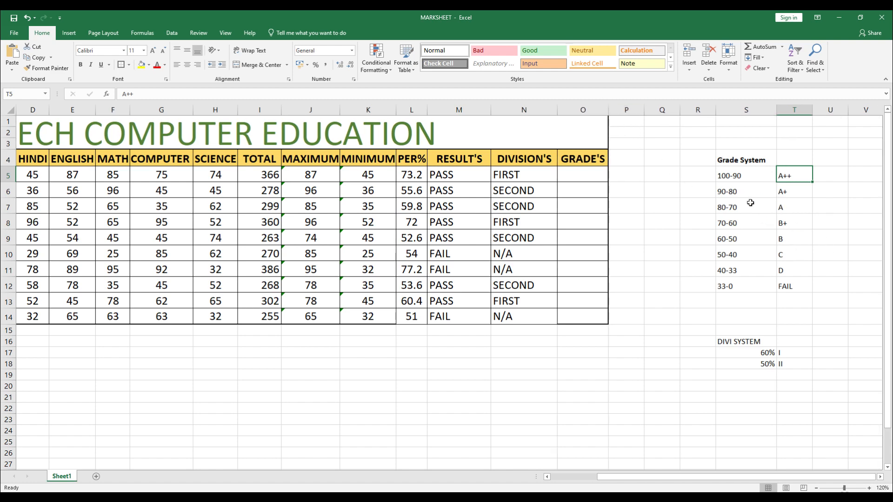
- Review the percentage ranges and their letters in the Grade System table against the empty GRADE'S column
left_click(735, 178)
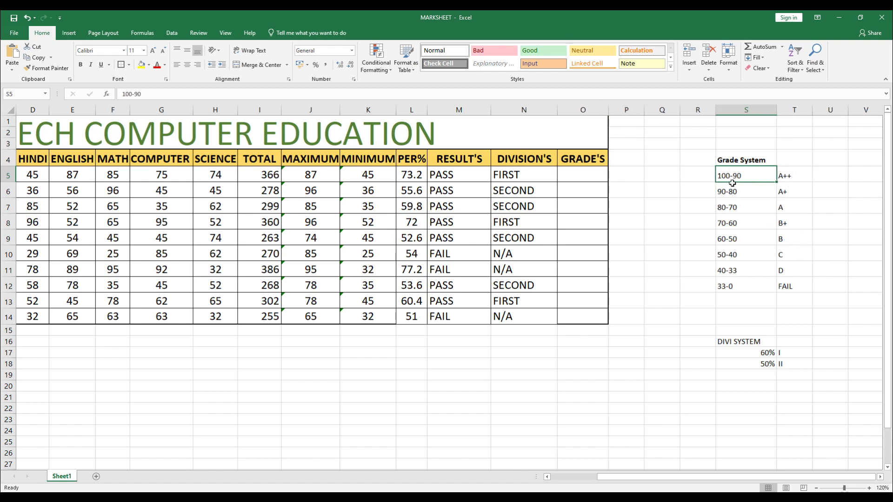
left_click_drag(793, 178, 785, 199)
left_click(745, 191)
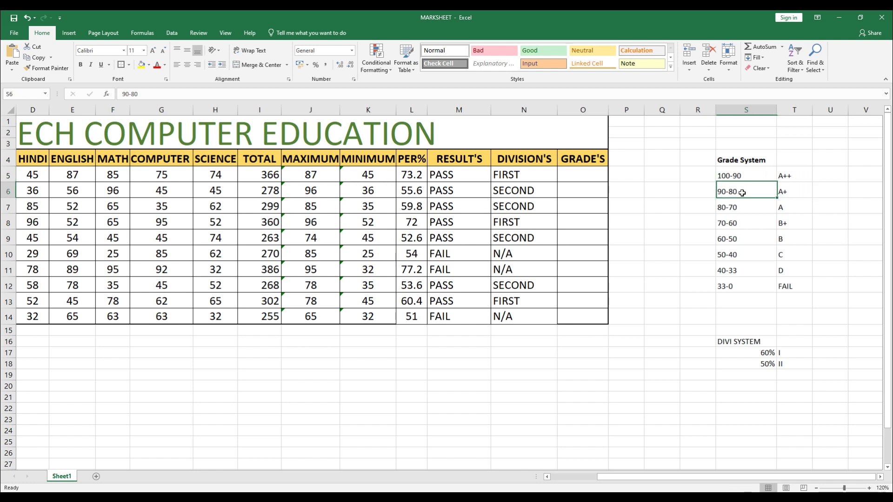
left_click(790, 192)
left_click(733, 204)
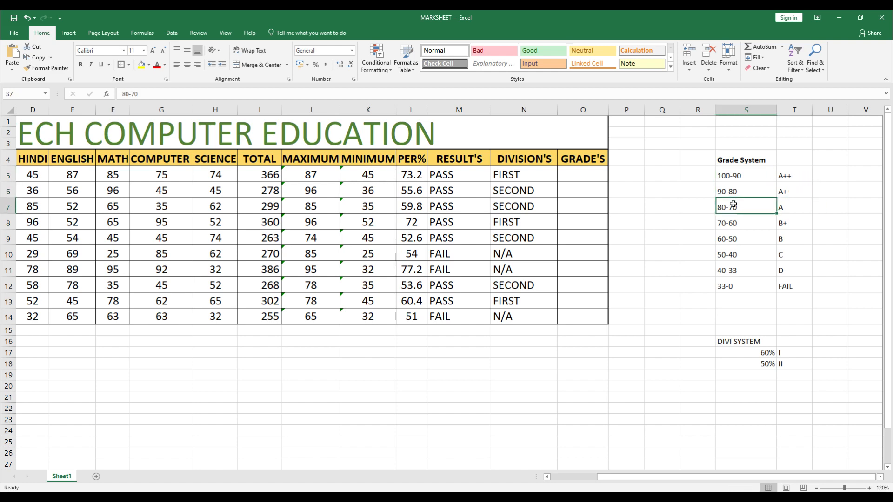
left_click(787, 208)
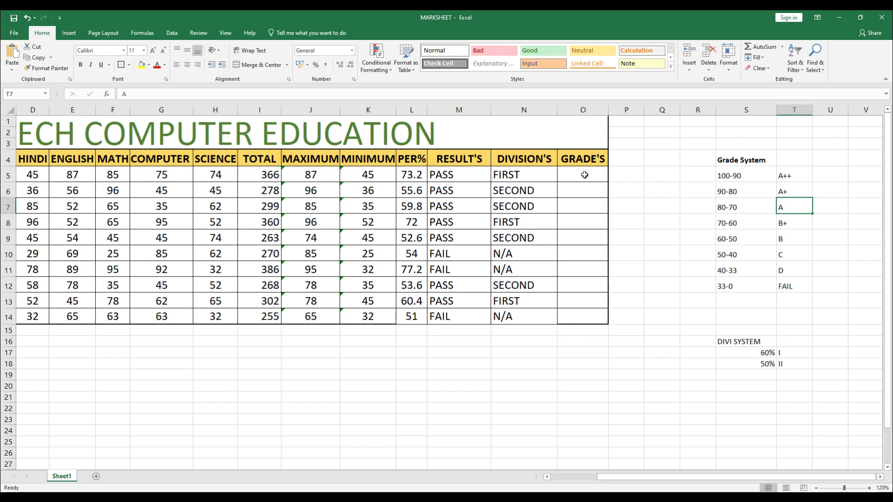
left_click_drag(585, 175, 585, 317)
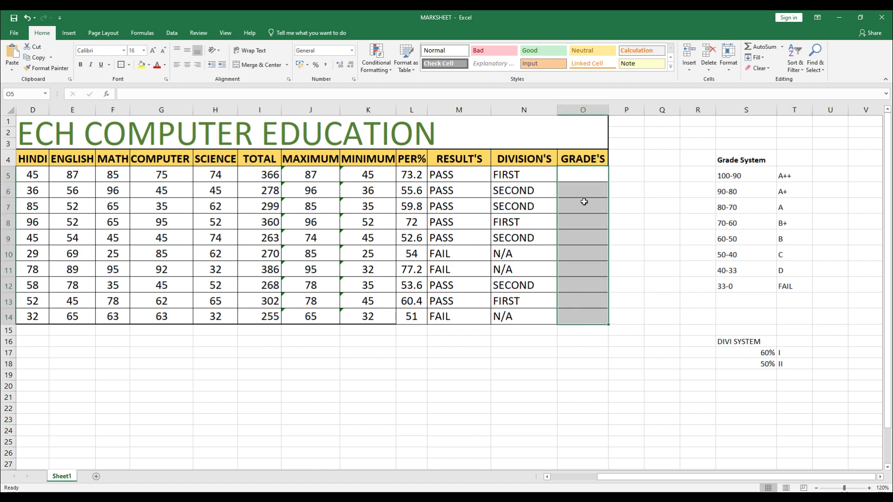
left_click(583, 181)
left_click(758, 179)
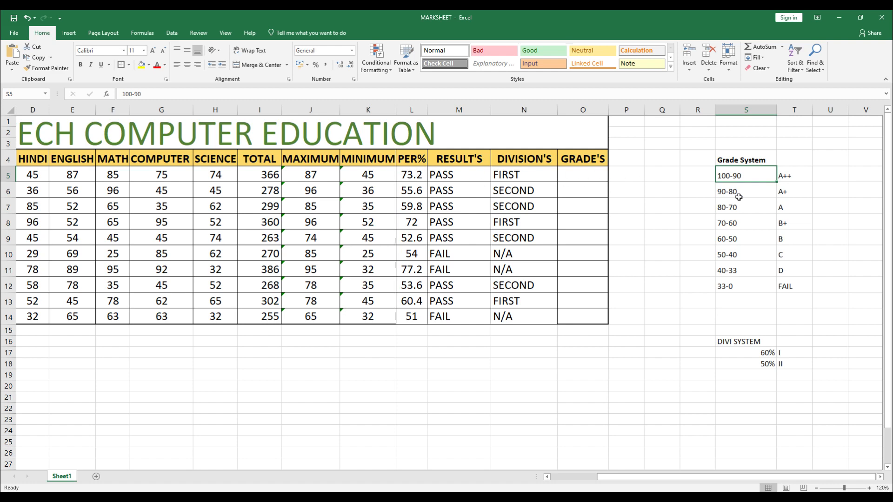
left_click(787, 181)
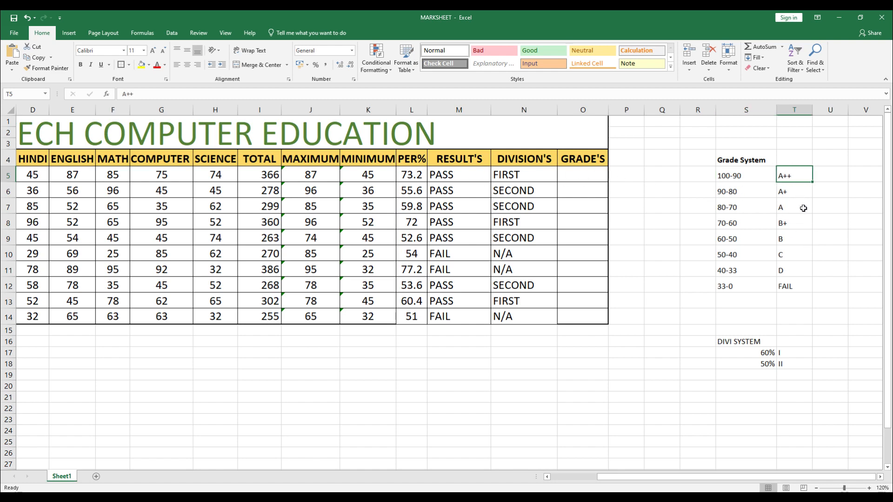
left_click(571, 182)
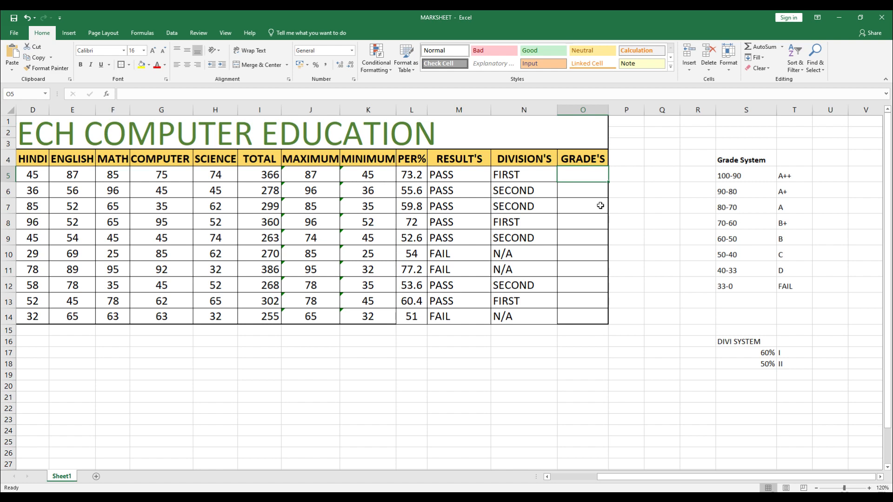
type("=")
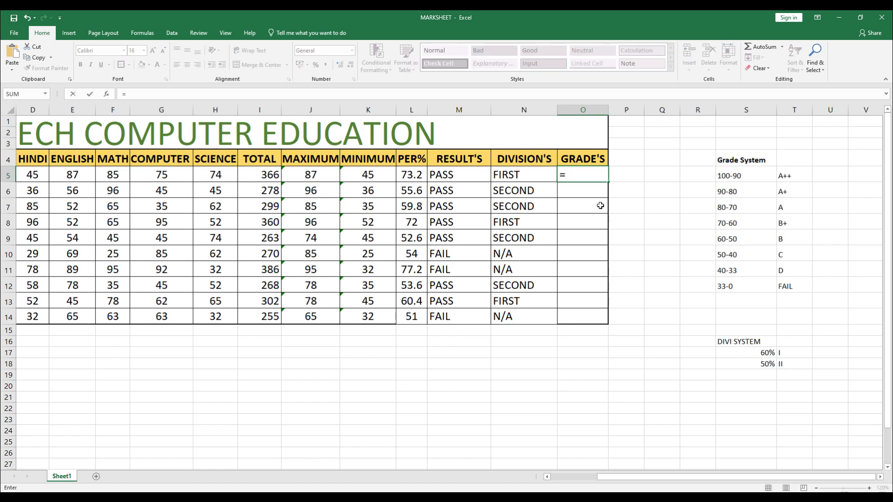
key("Escape")
left_click(595, 234)
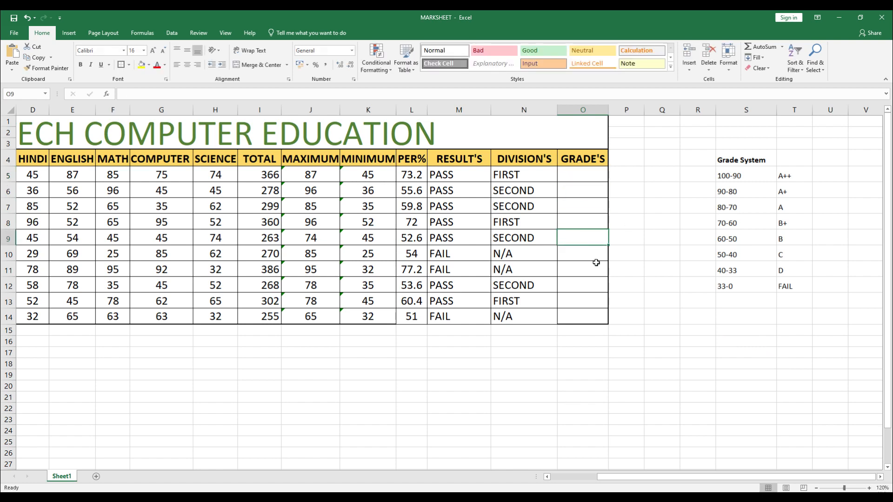
left_click(599, 177)
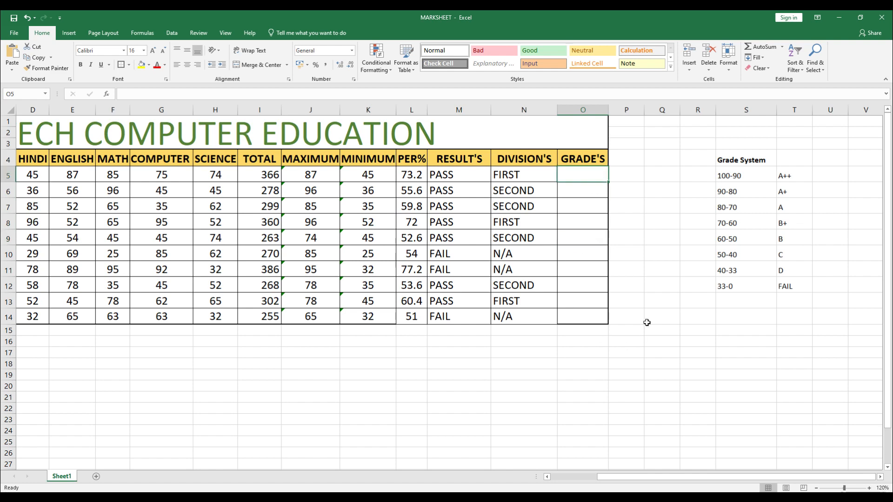
left_click(721, 160)
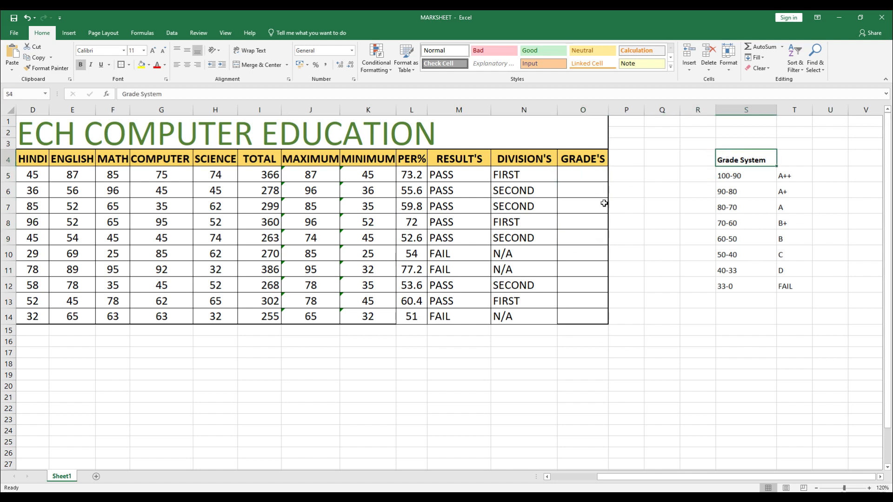
left_click_drag(730, 157, 794, 294)
left_click(633, 342)
- Write a nested IF in O5: "N/A" if M5="FAIL", ML55>90 "A++", then L5 >80 "A+", >70 "A", >60 "B+", >50 "B", >40 "C", >33 "D"
left_click(578, 175)
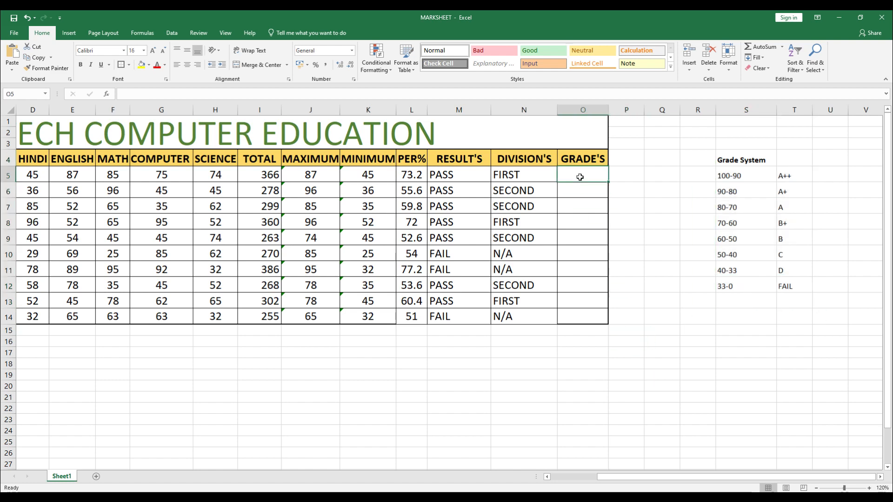
double_click(591, 175)
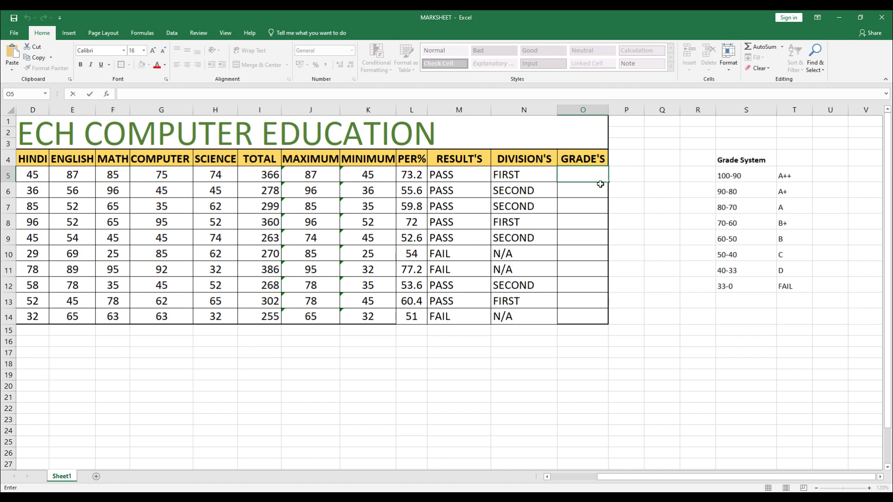
type("=")
key("BackSpace")
type("=IF(M5=\"FAIL\",\"N/A\",IF(ML55>90,\"A++\",IF(L5>80,\"A+\",IF(L5>70,\"A\",IF(L5>60,\"B+\",IF(L5>50,\"B\",IF(L5>40,\"C\",IF(L5>33,\"D\"))))))))")
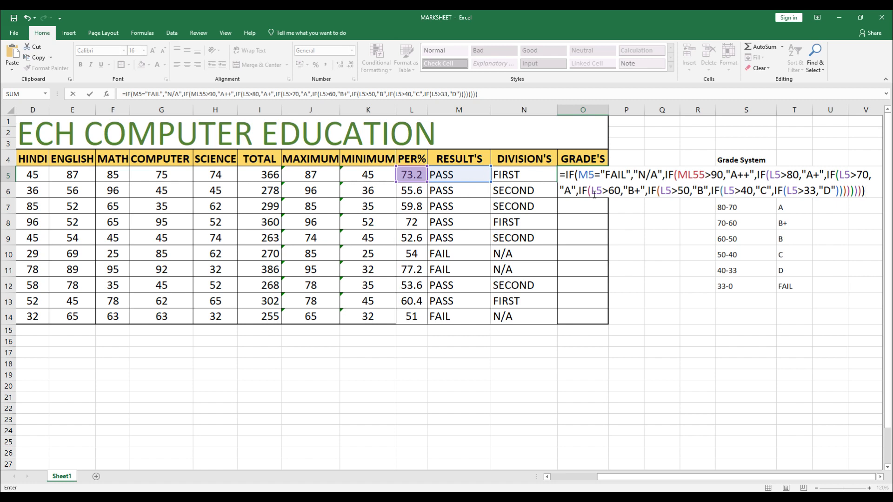
- Correct the reference ML55 to L5 in the A++ condition of the grade formula in O5 and enter the formula
left_click(688, 178)
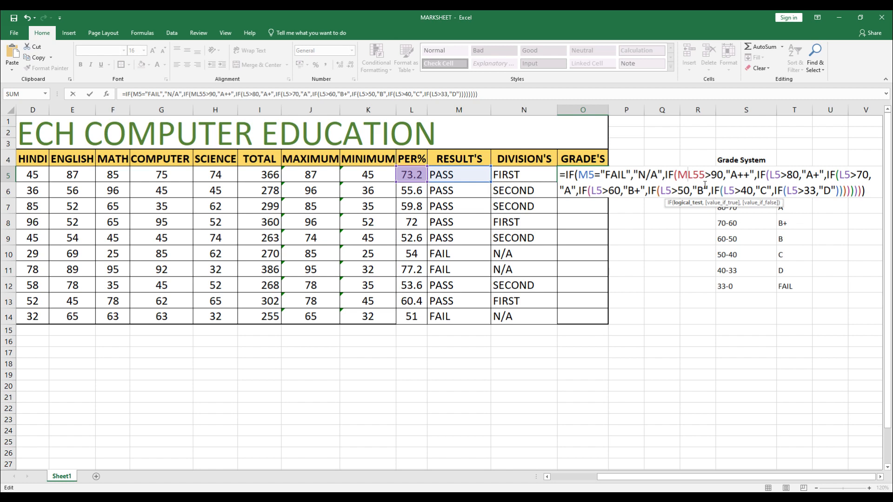
key("BackSpace")
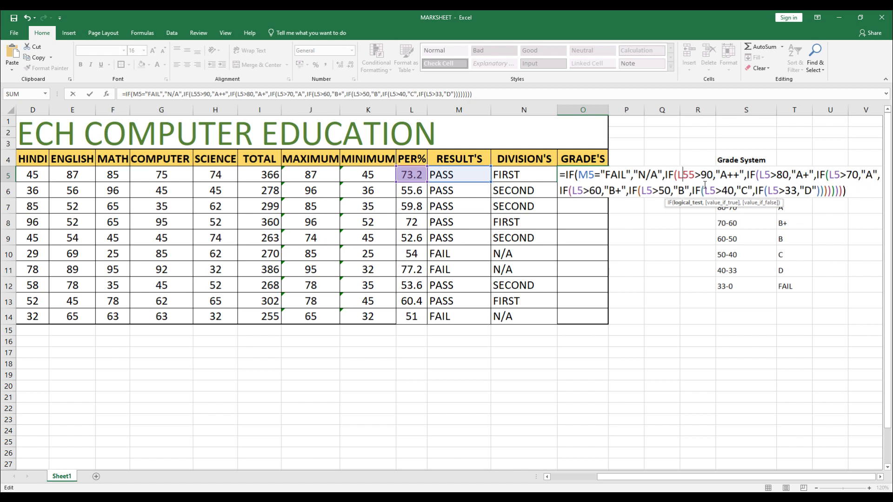
key("Right")
key("Right")
key("BackSpace")
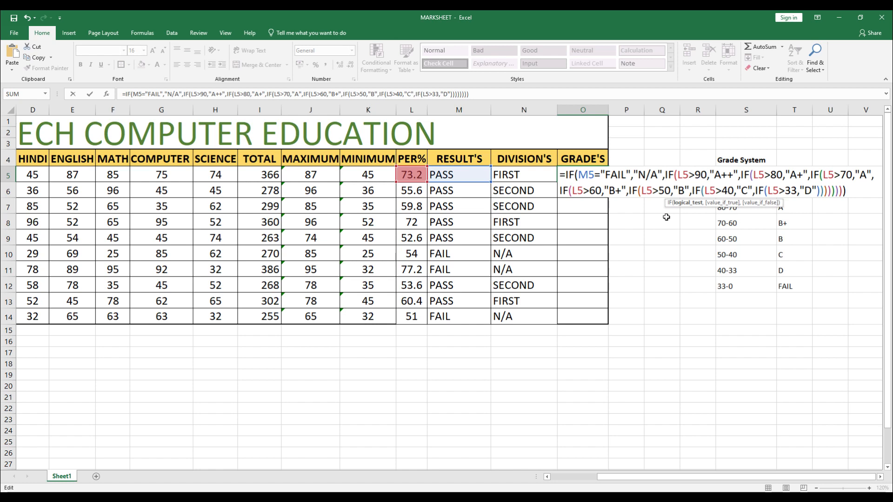
key("Return")
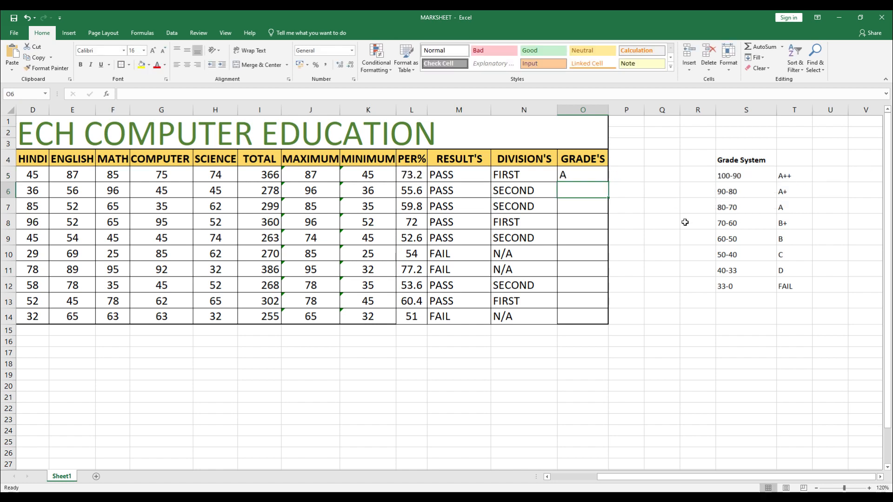
- Fill the grade formula from O5 down through O14 for all the remaining students
left_click(579, 177)
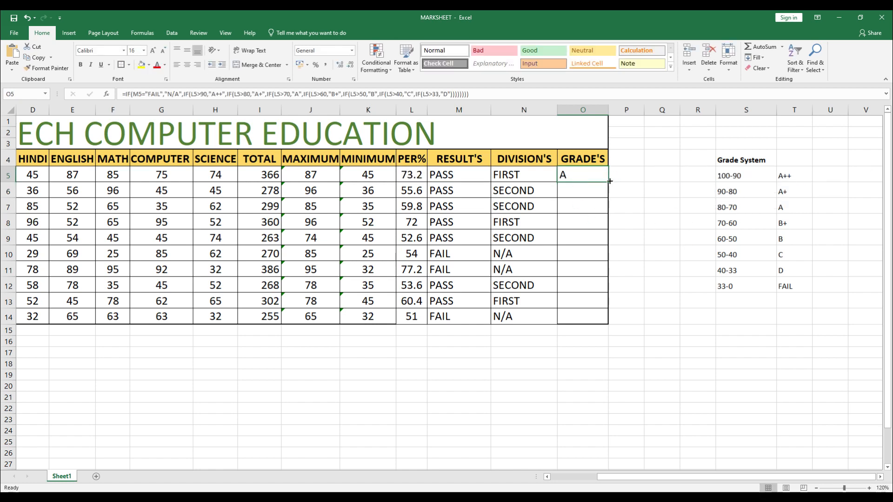
left_click_drag(607, 182, 619, 325)
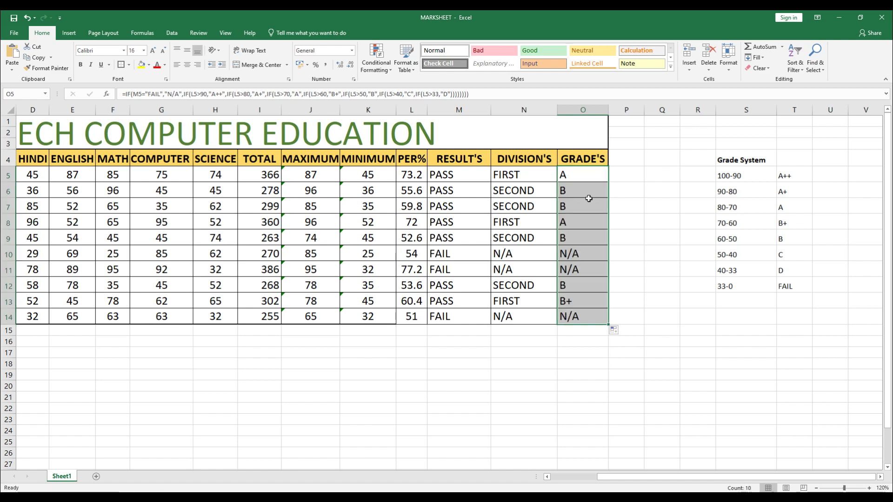
left_click_drag(594, 320, 3, 252)
left_click(379, 328)
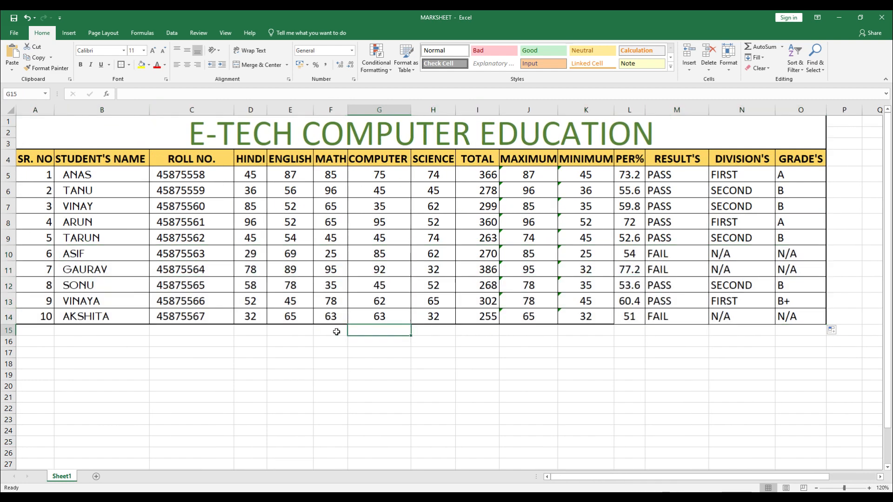
- Shade the student data range A5:O14 with a light green fill
left_click_drag(21, 148, 558, 320)
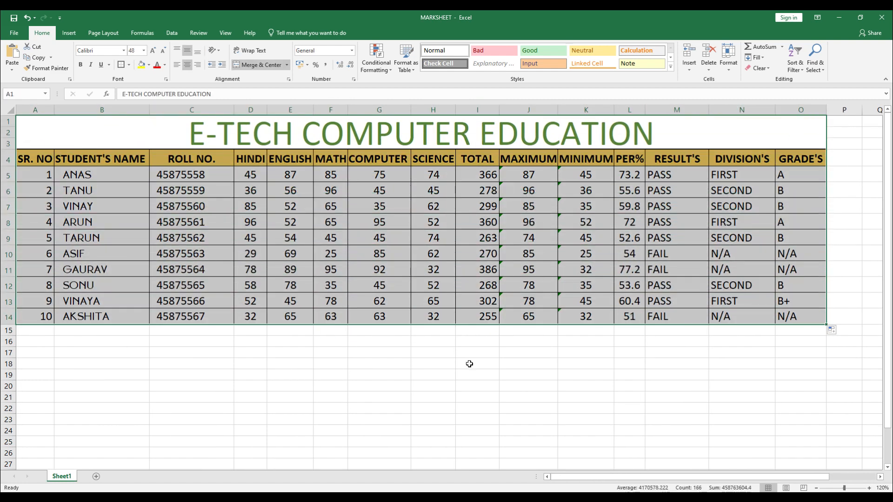
left_click(525, 381)
left_click_drag(52, 177, 801, 323)
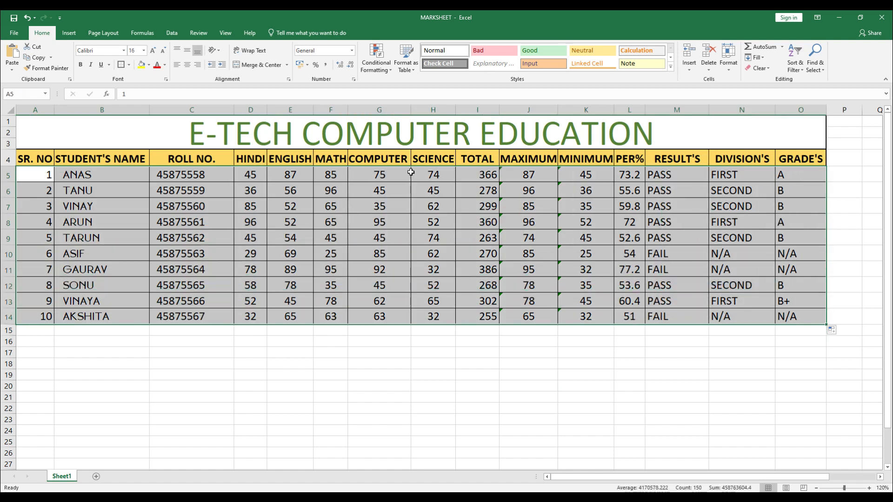
left_click(148, 65)
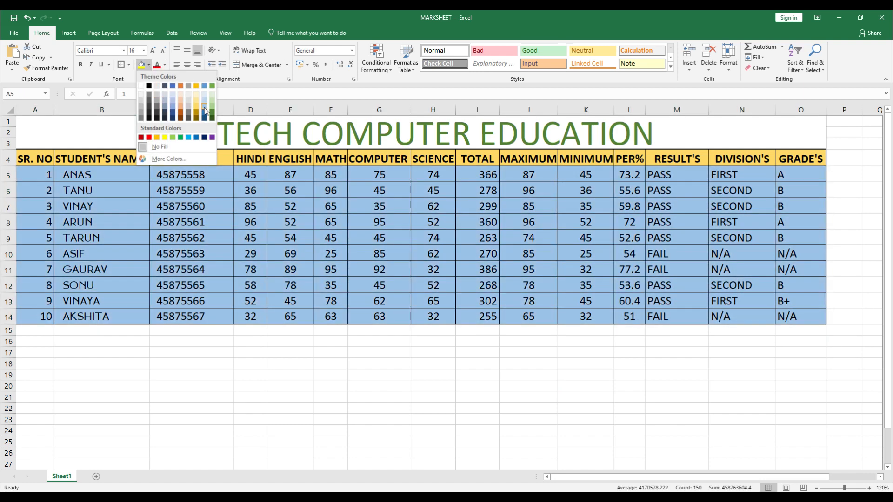
left_click(209, 106)
left_click(584, 345)
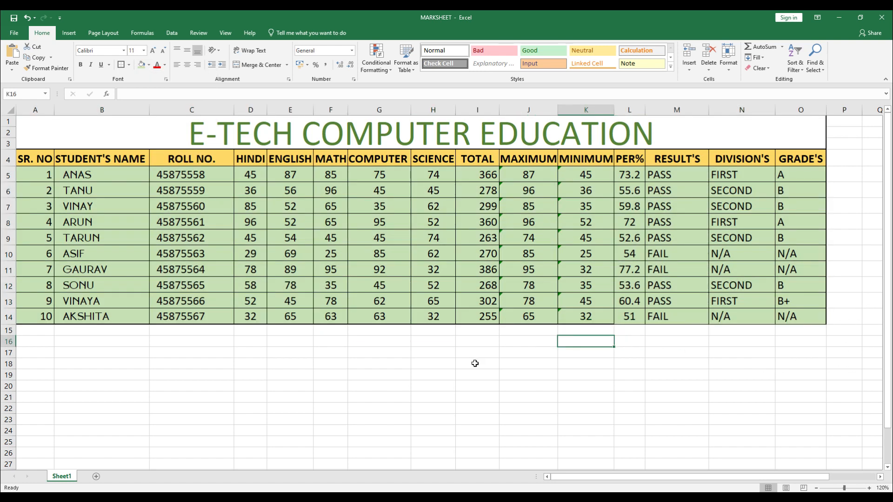
- Close the finished MARKSHEET workbook
left_click(55, 137)
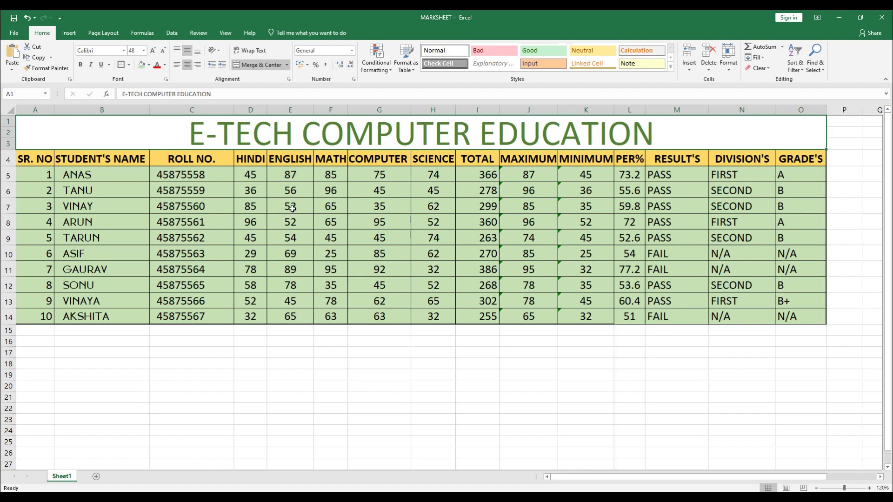
left_click(93, 190)
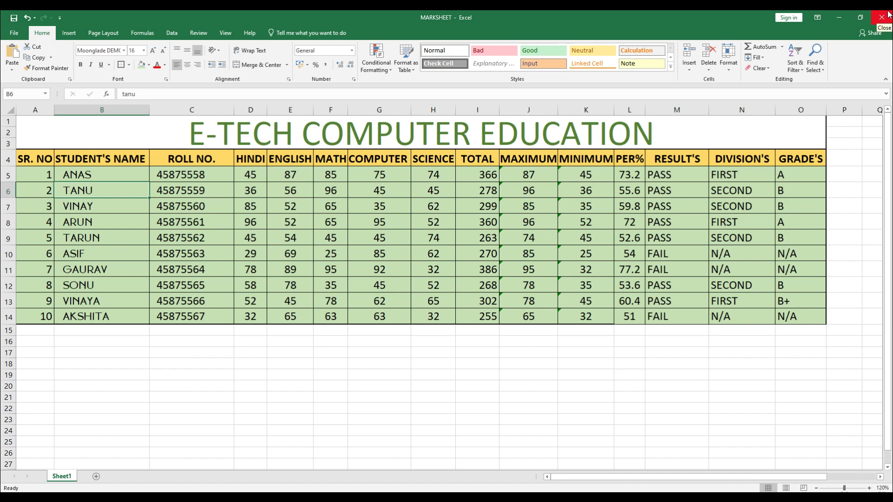
left_click(888, 14)
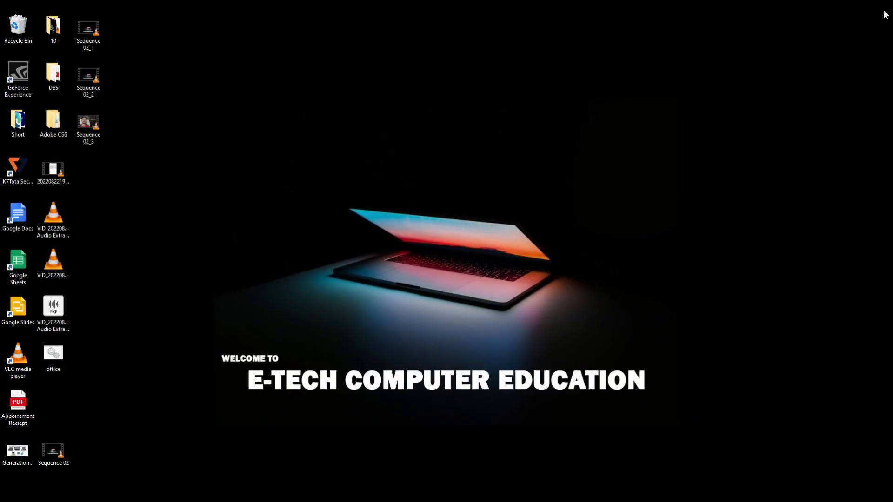
key("alt+Tab")
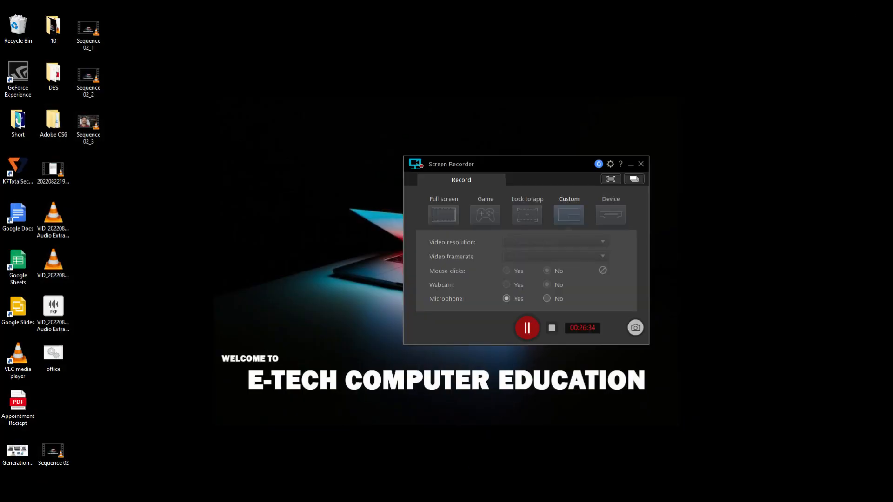